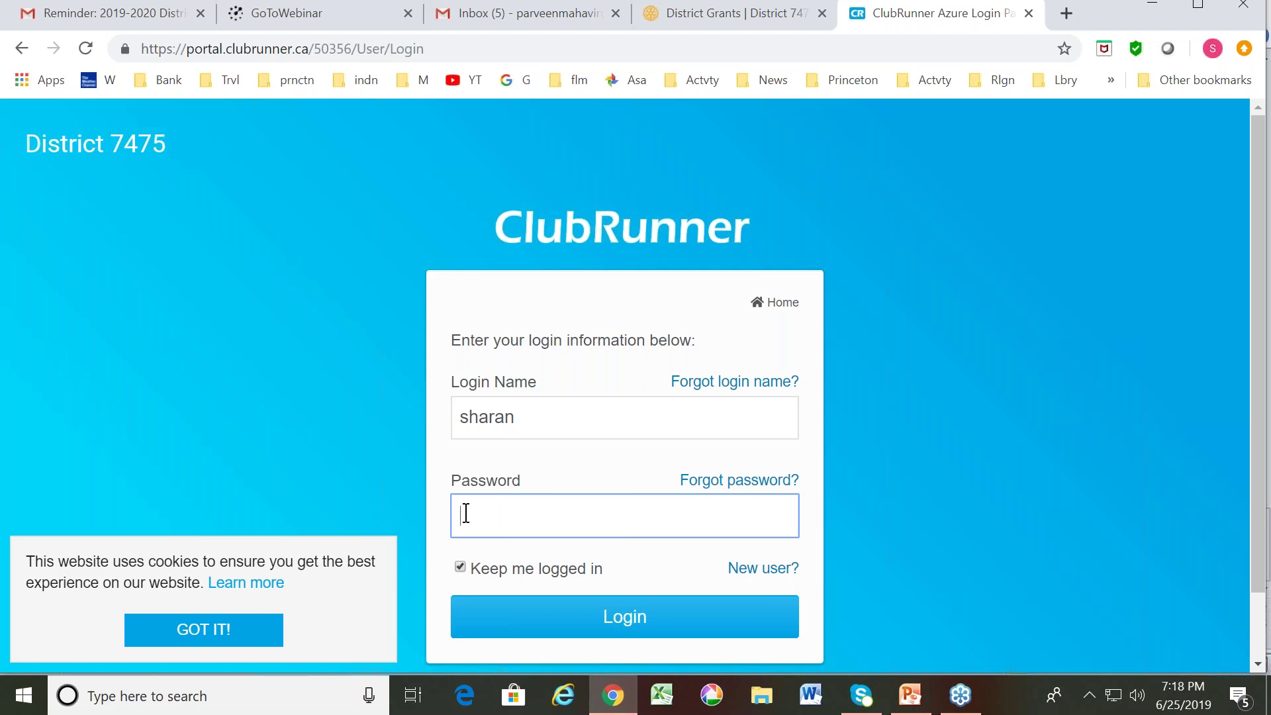
# - Log in to the District 7475 portal with the account password and open the member area
pyautogui.write('•••••••••••')
pyautogui.click(634, 621)
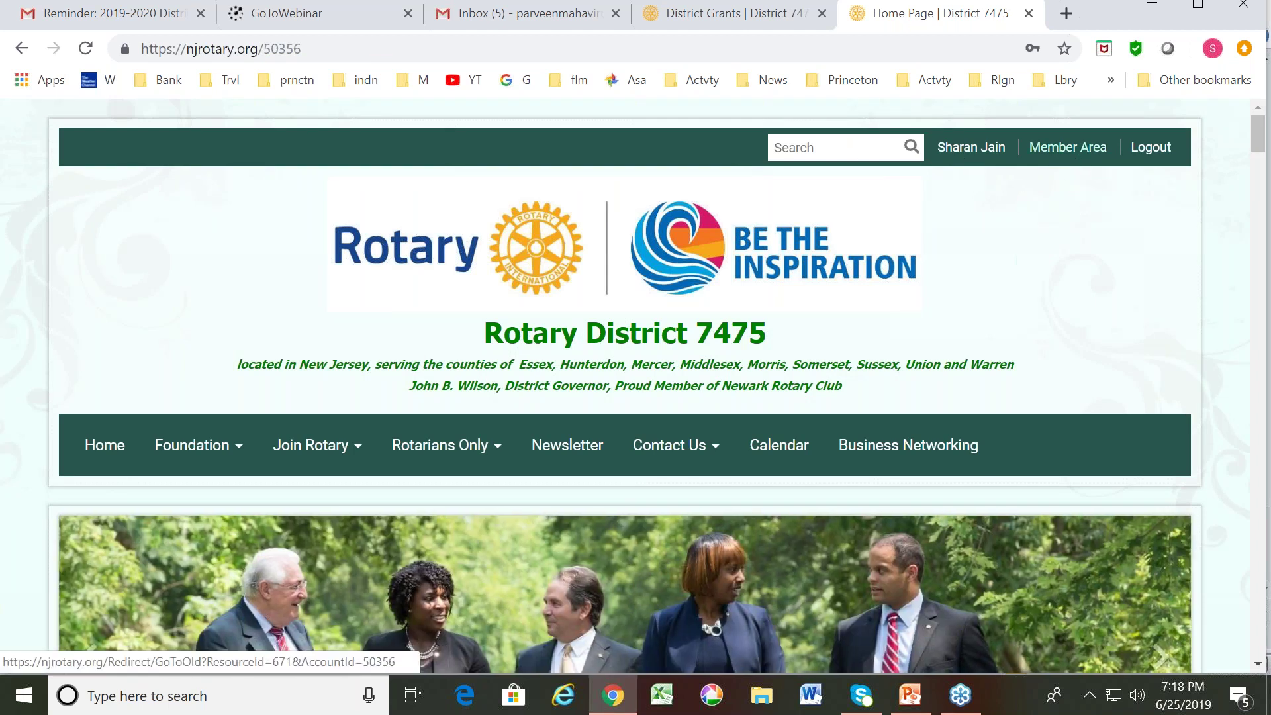
pyautogui.click(1071, 154)
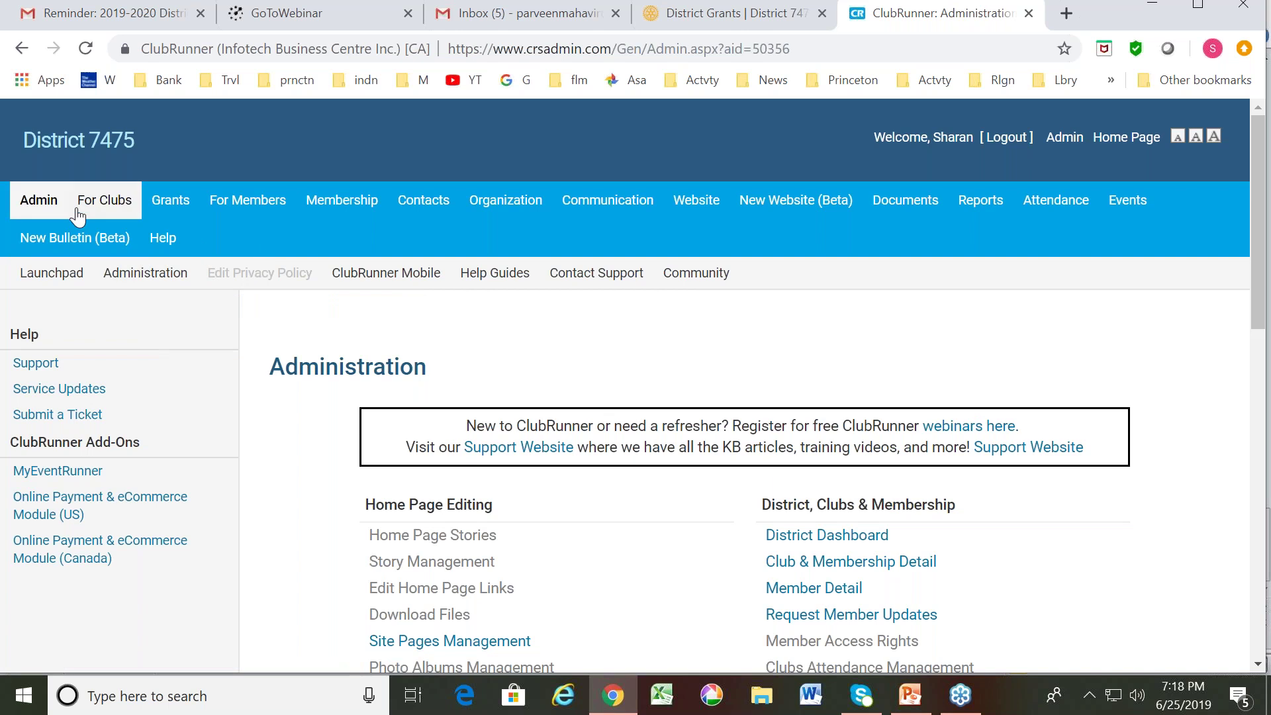
# - Start a new grant request with the project name "Dictionay project" and the project year 2019–20
pyautogui.click(176, 212)
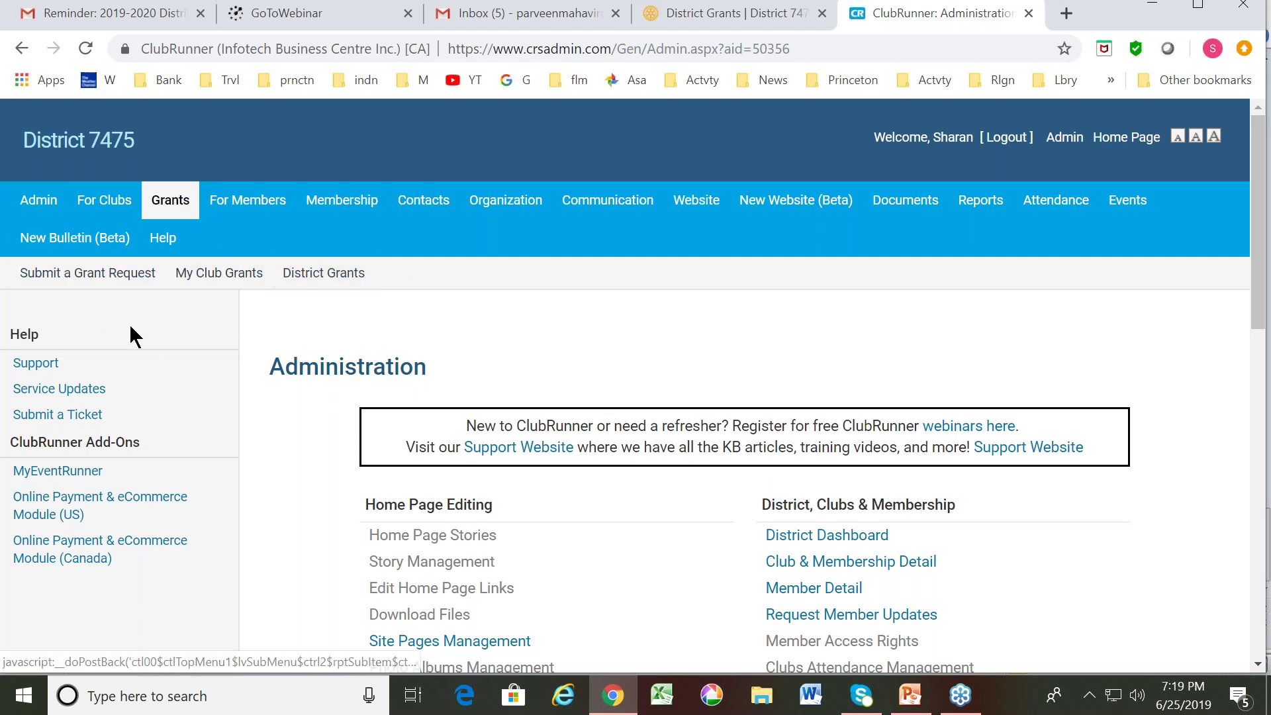
pyautogui.click(76, 281)
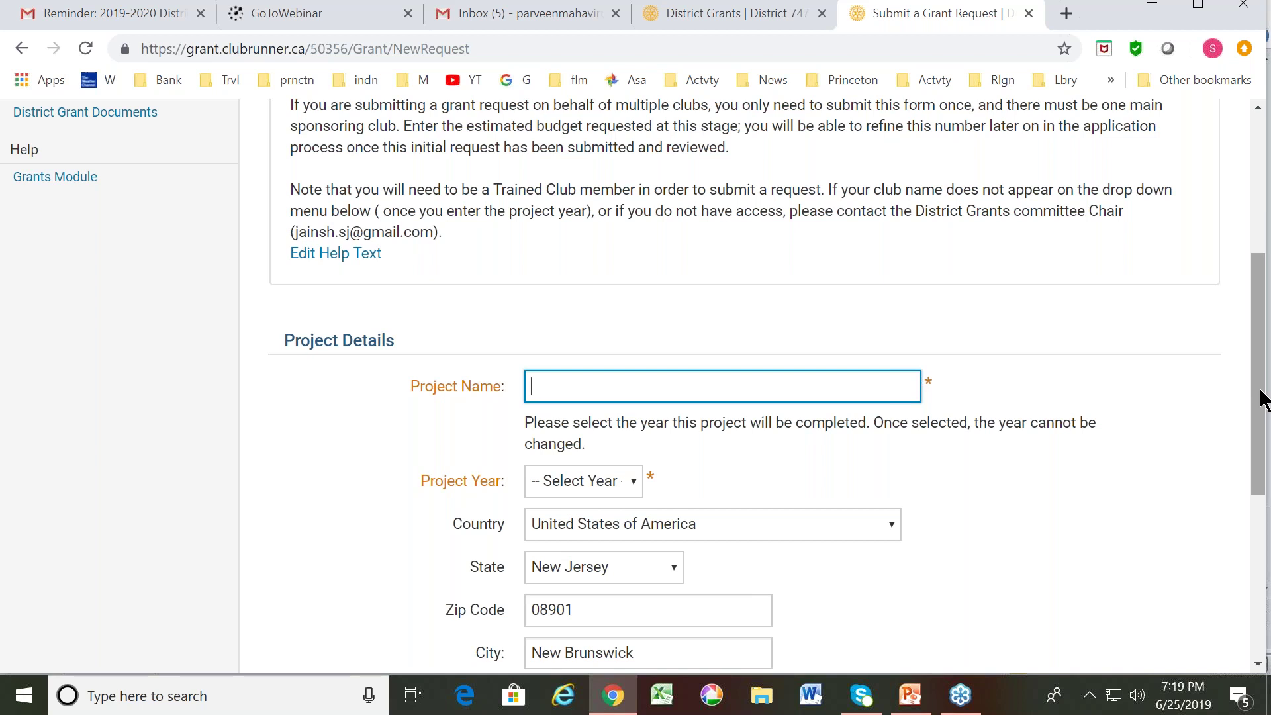
pyautogui.write('Dictionay project')
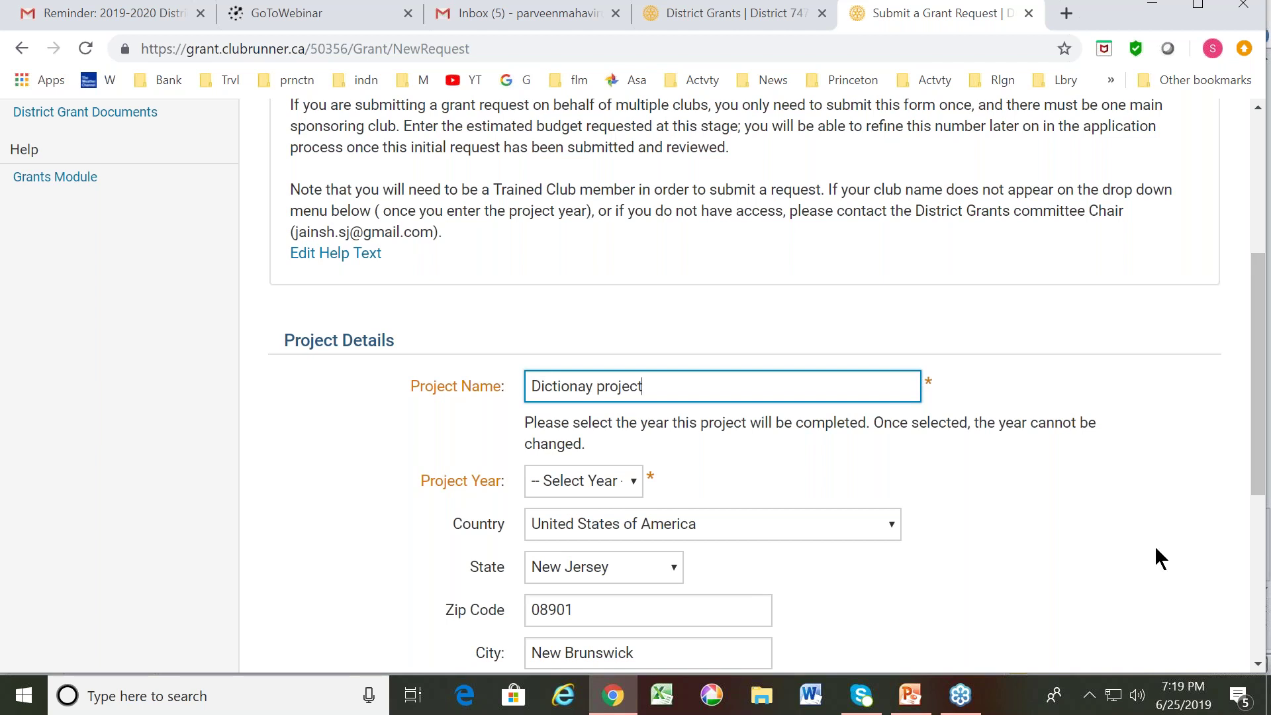
pyautogui.click(634, 489)
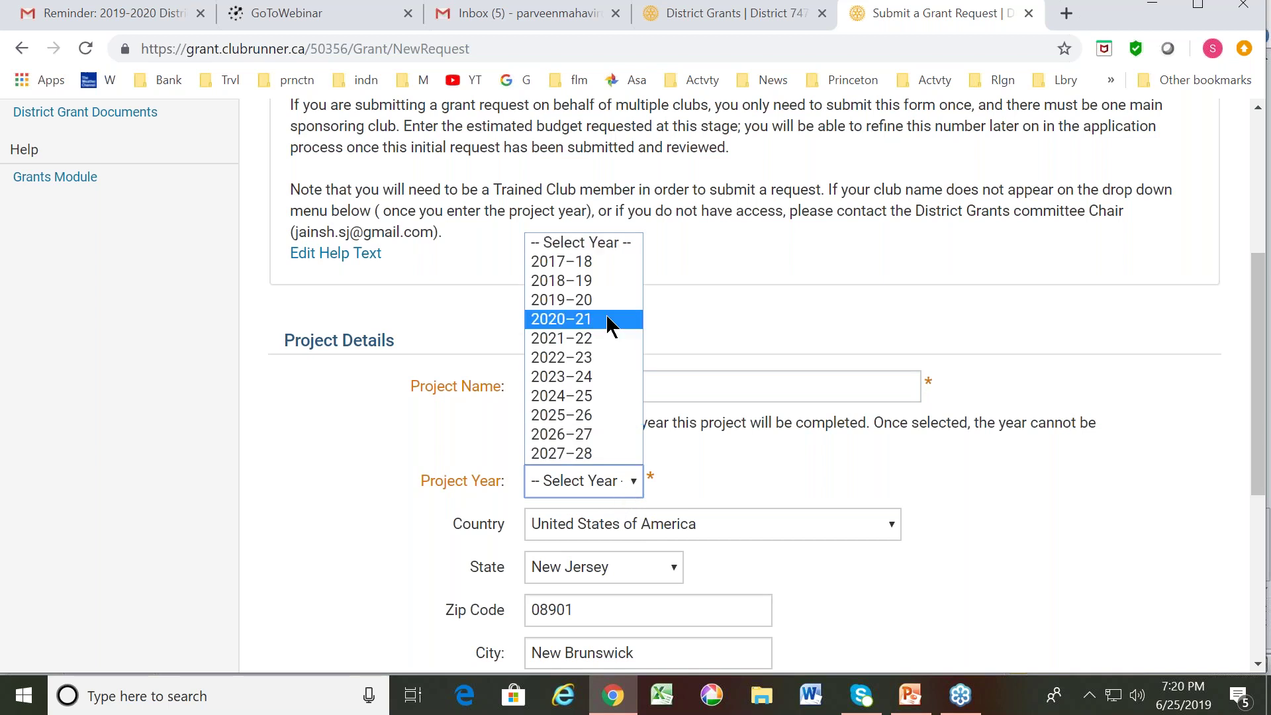
pyautogui.click(598, 301)
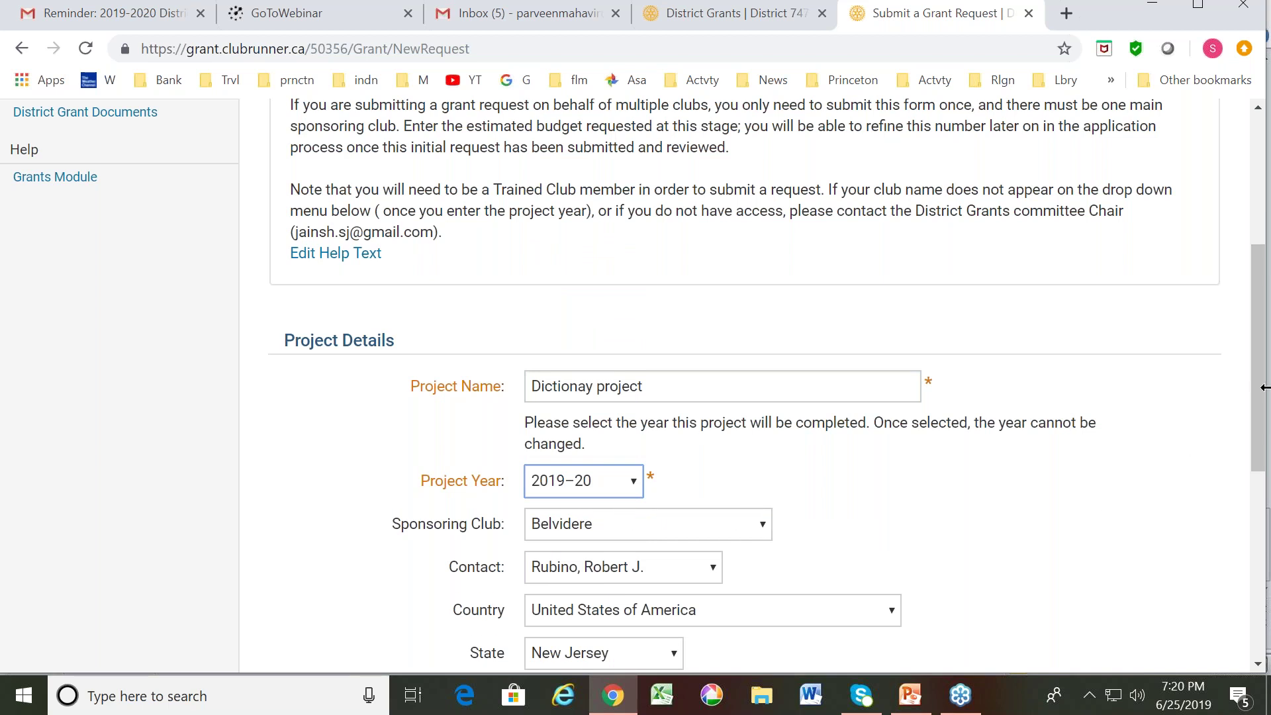
# - Choose New Brunswick as the sponsoring club and pick that club's listed member as the contact
pyautogui.moveTo(1258, 409); pyautogui.dragTo(1261, 459)
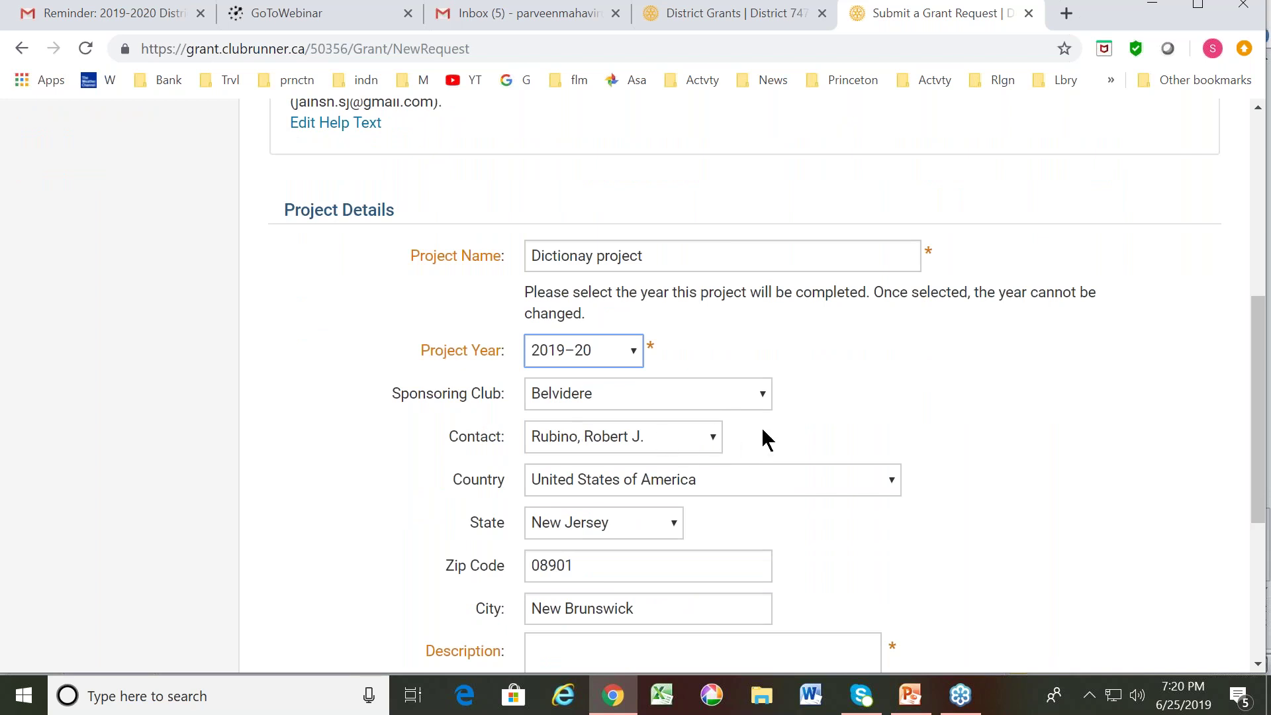
pyautogui.click(761, 393)
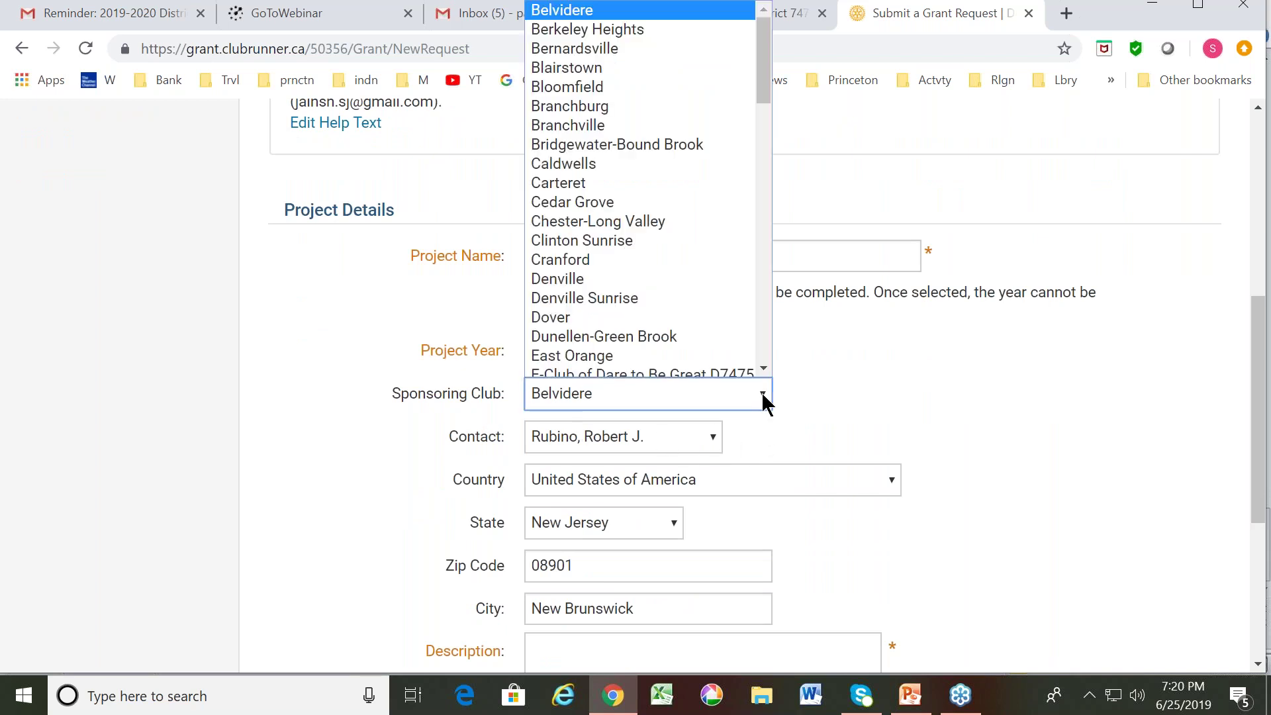
pyautogui.moveTo(765, 66); pyautogui.dragTo(766, 181)
pyautogui.scroll(-5, 767, 184)
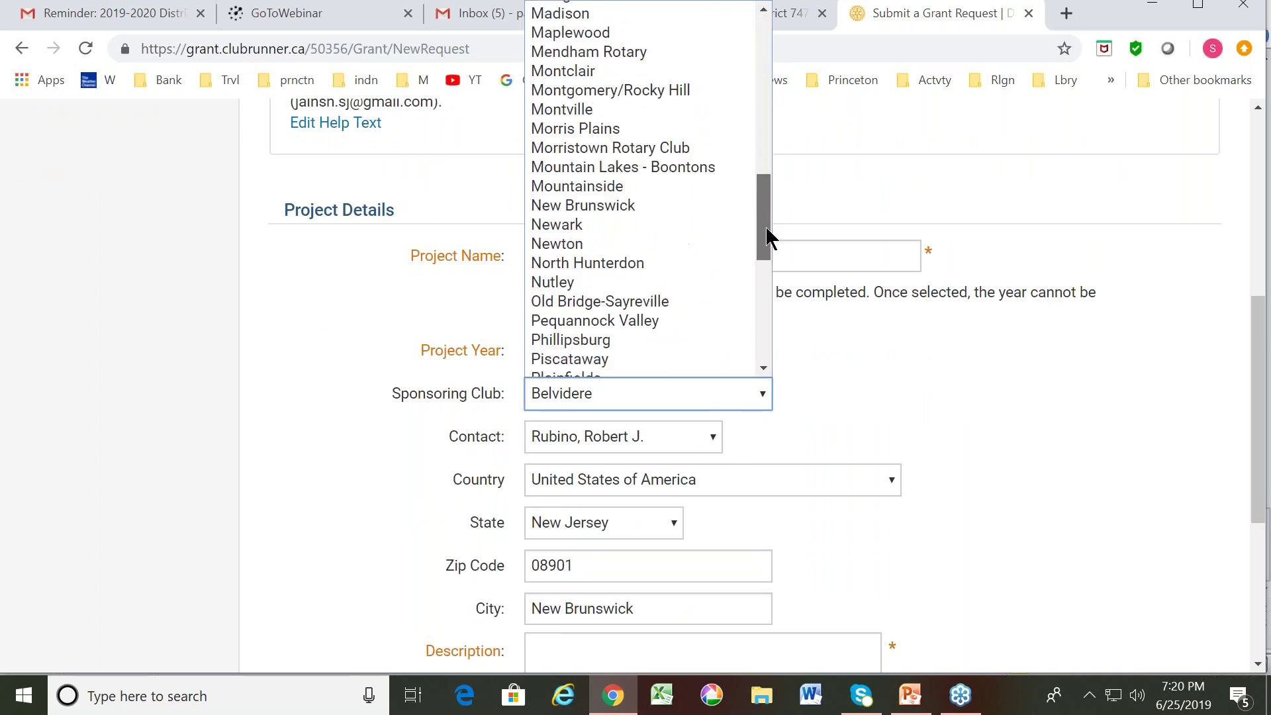
pyautogui.click(634, 203)
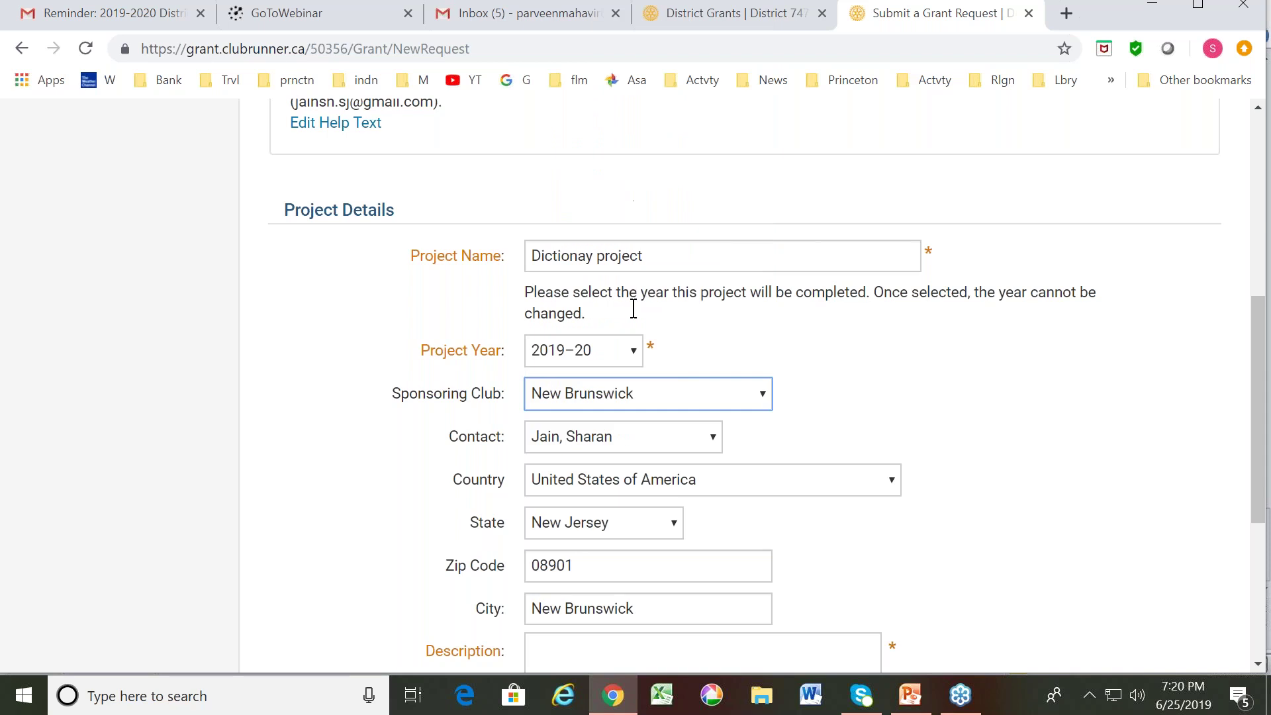
pyautogui.click(713, 438)
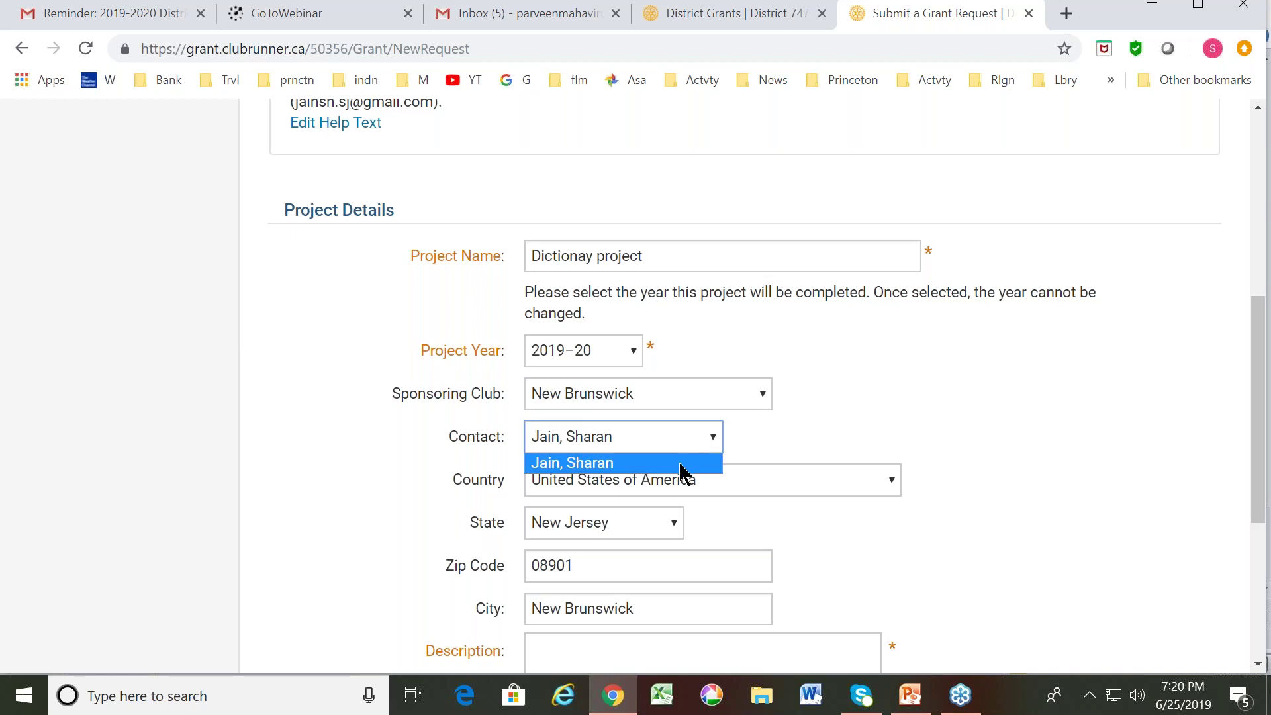
pyautogui.click(678, 462)
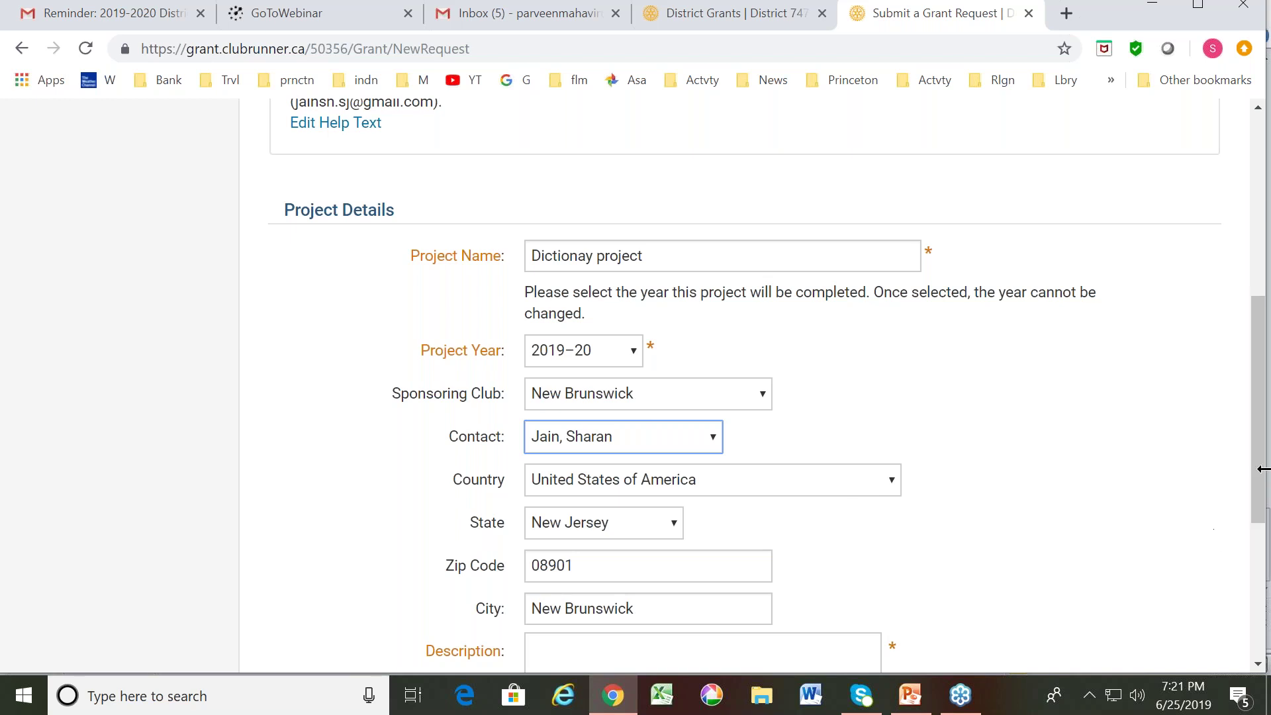
# - Enter the project description "To distribute dictionaries to 3 rd graders in 13 schools"
pyautogui.moveTo(1259, 472); pyautogui.dragTo(1265, 551)
pyautogui.moveTo(1265, 562); pyautogui.dragTo(1265, 565)
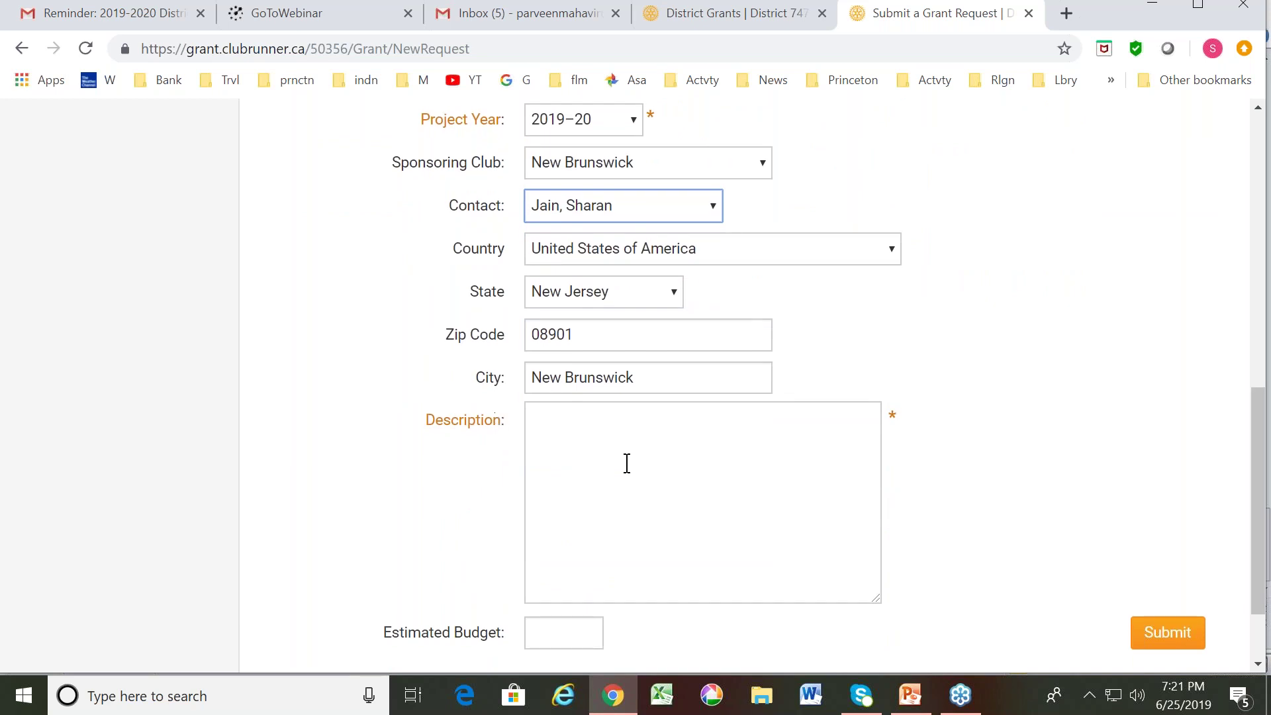
pyautogui.click(548, 429)
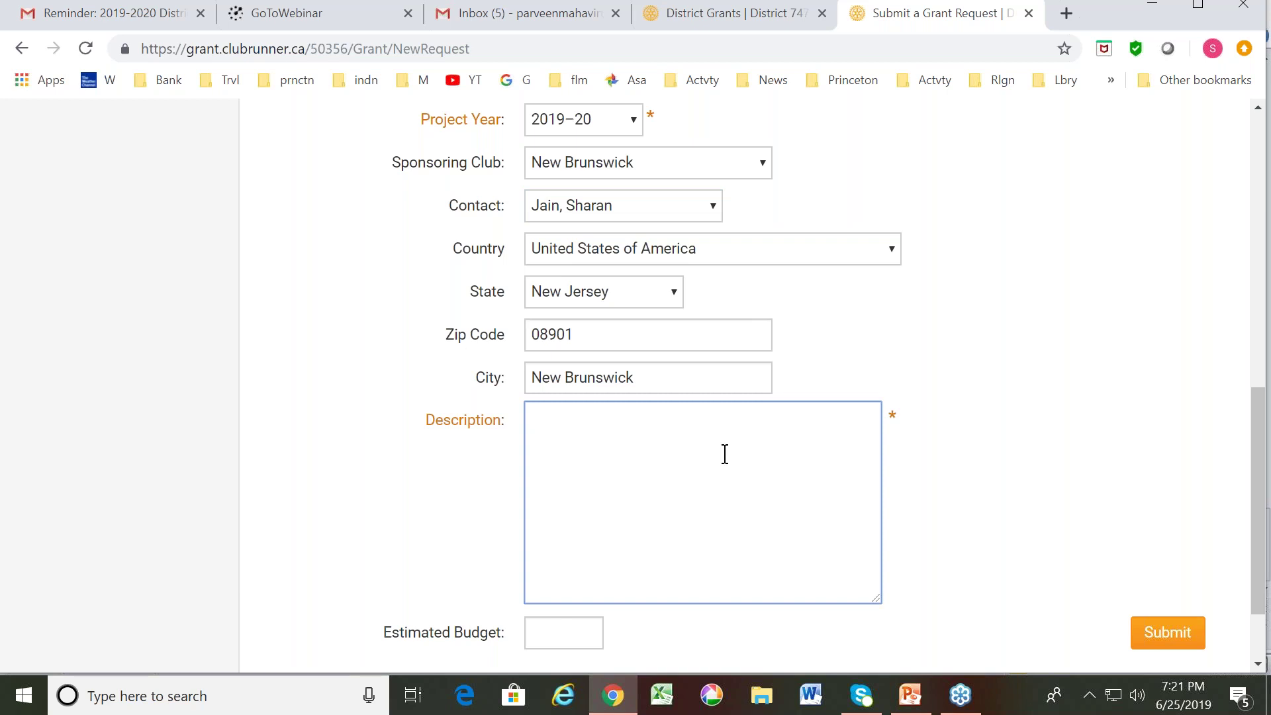
pyautogui.write('To distribute dictionarie')
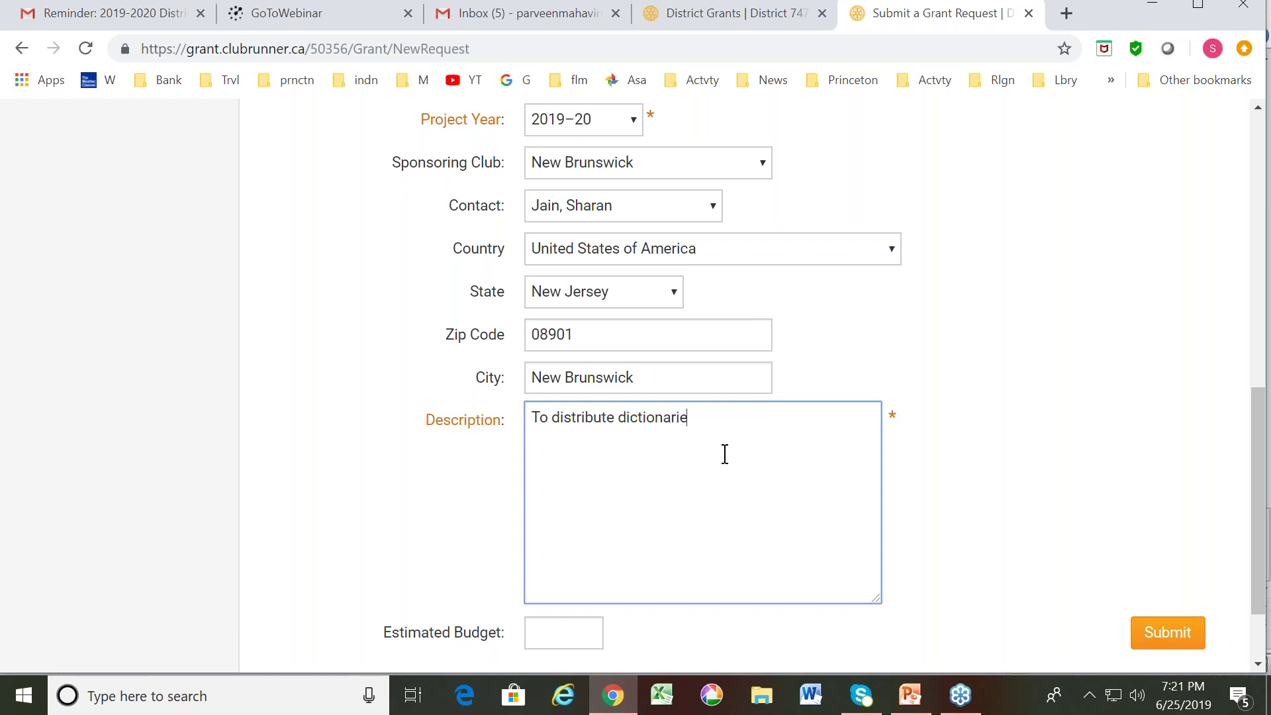
pyautogui.write('s to 3 rd graders in ')
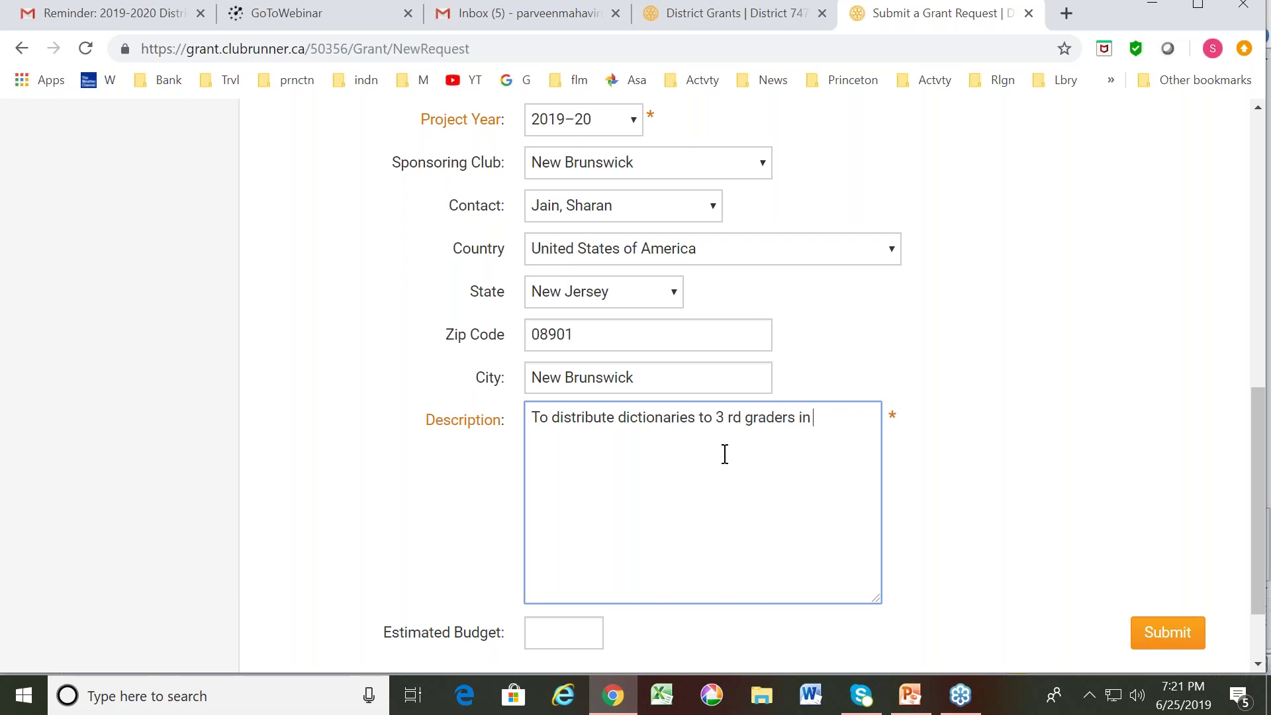
pyautogui.write('13 schools')
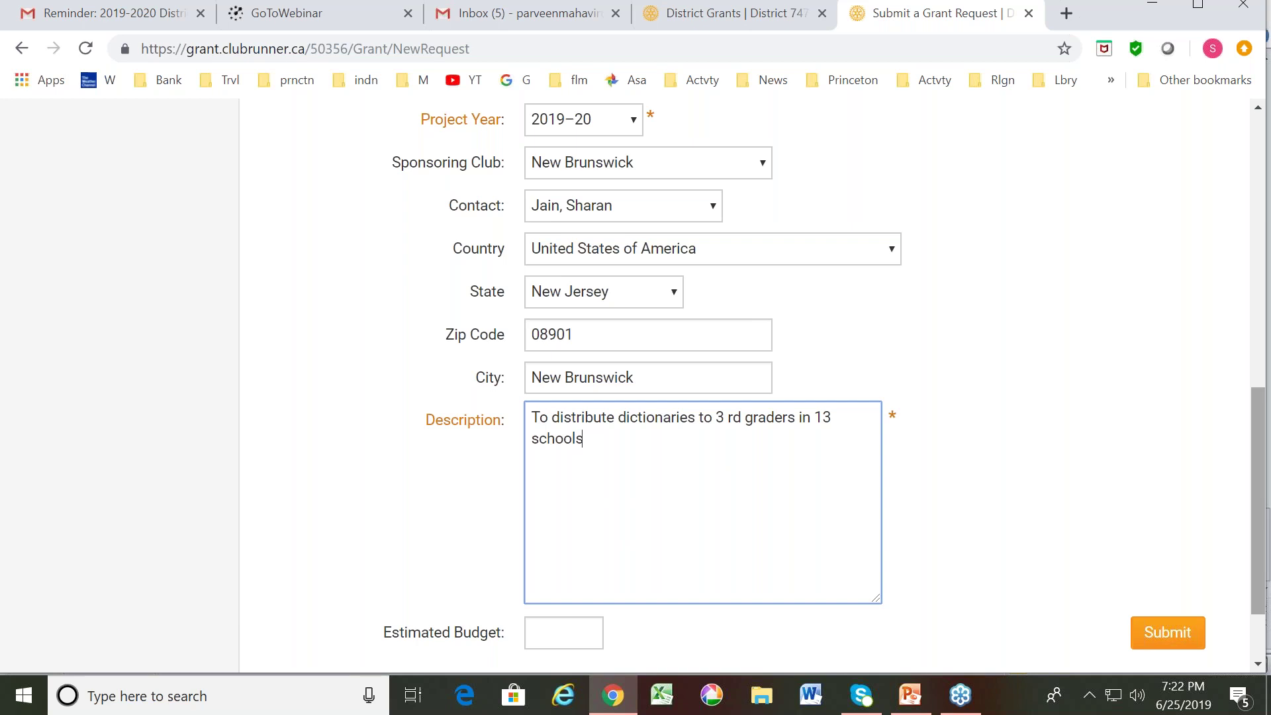
# - Set the estimated budget to $1,000 and submit the grant request
pyautogui.moveTo(1258, 497); pyautogui.dragTo(1262, 519)
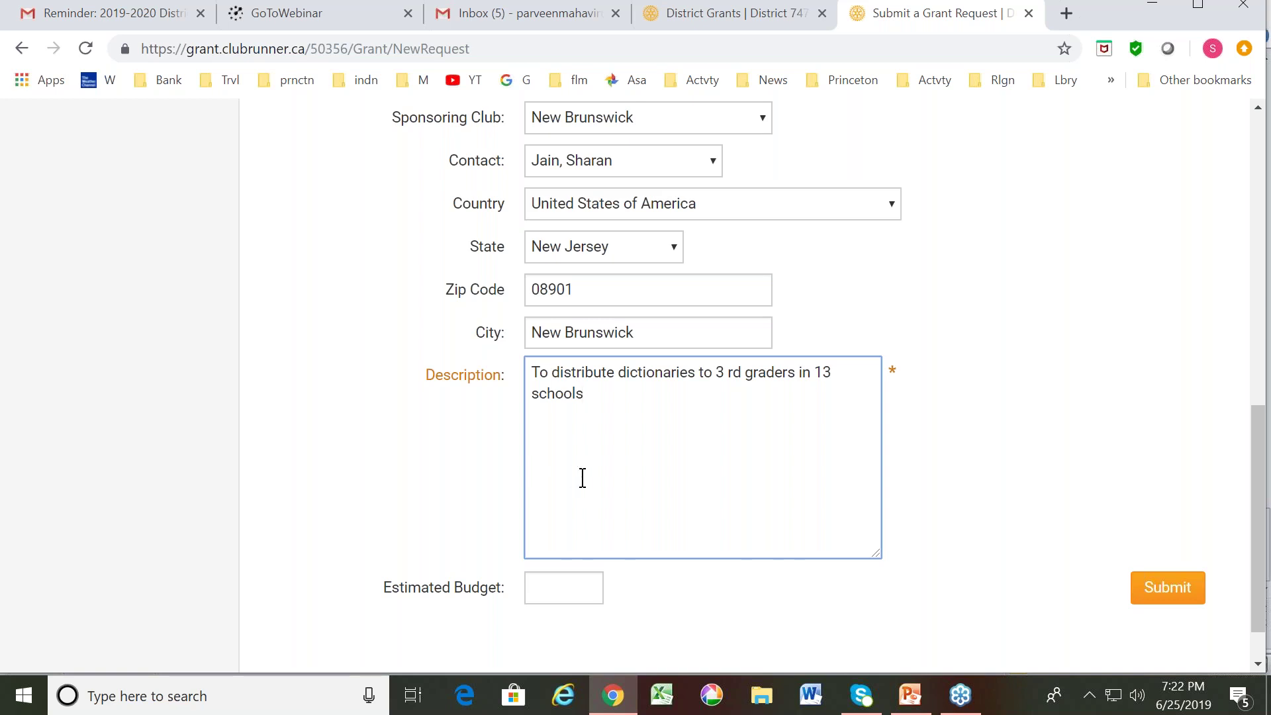
pyautogui.click(538, 592)
pyautogui.write('$10000')
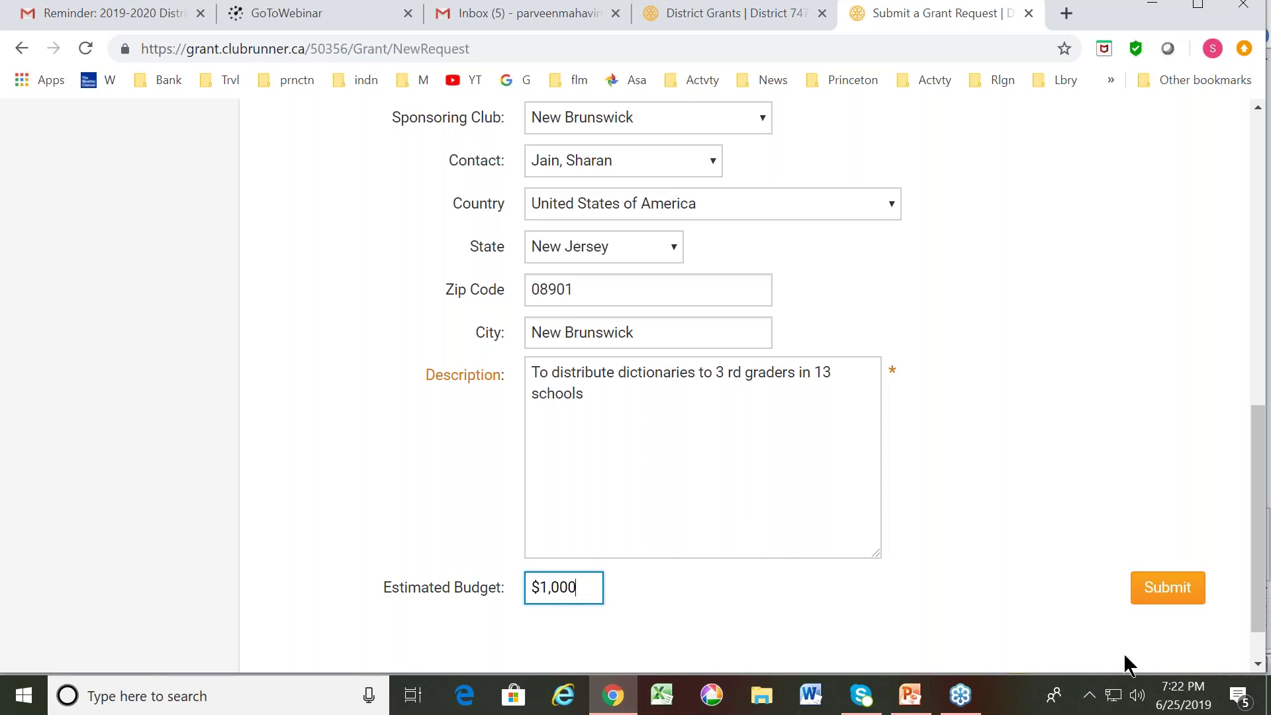
pyautogui.click(1167, 596)
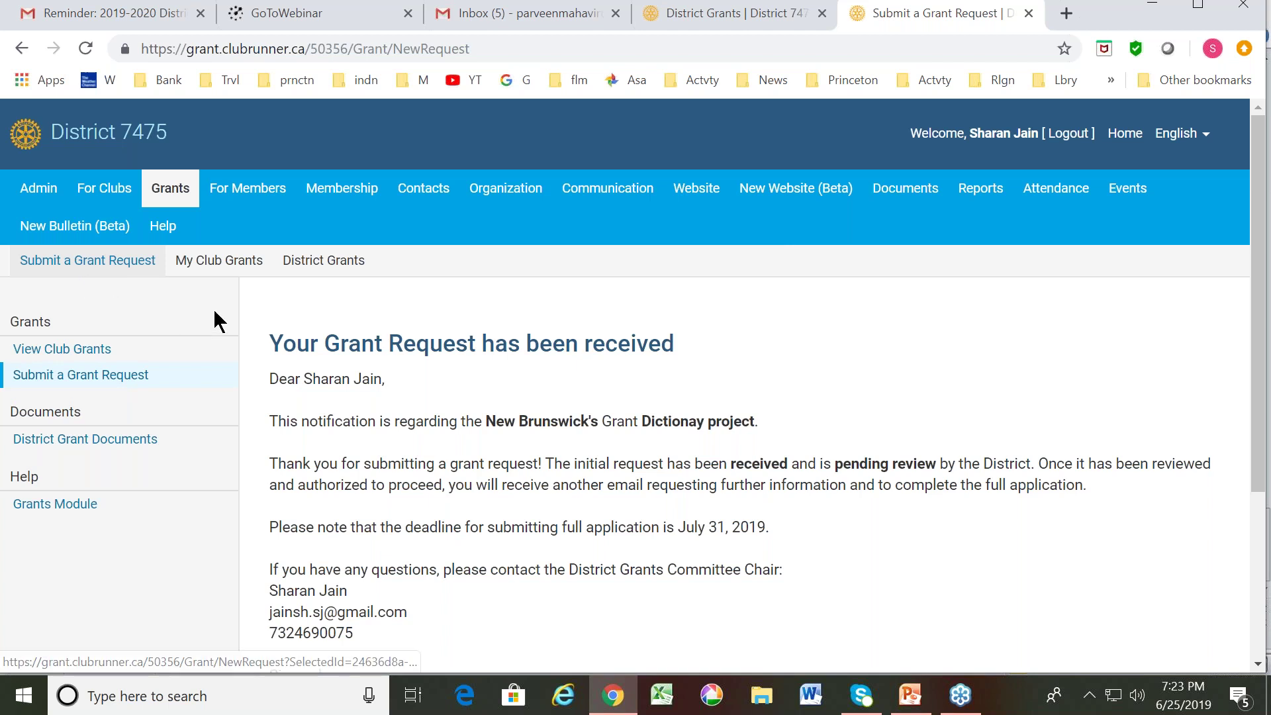
# - Open the submitted "Dictionay project" from the club's grants and review its project details
pyautogui.click(219, 263)
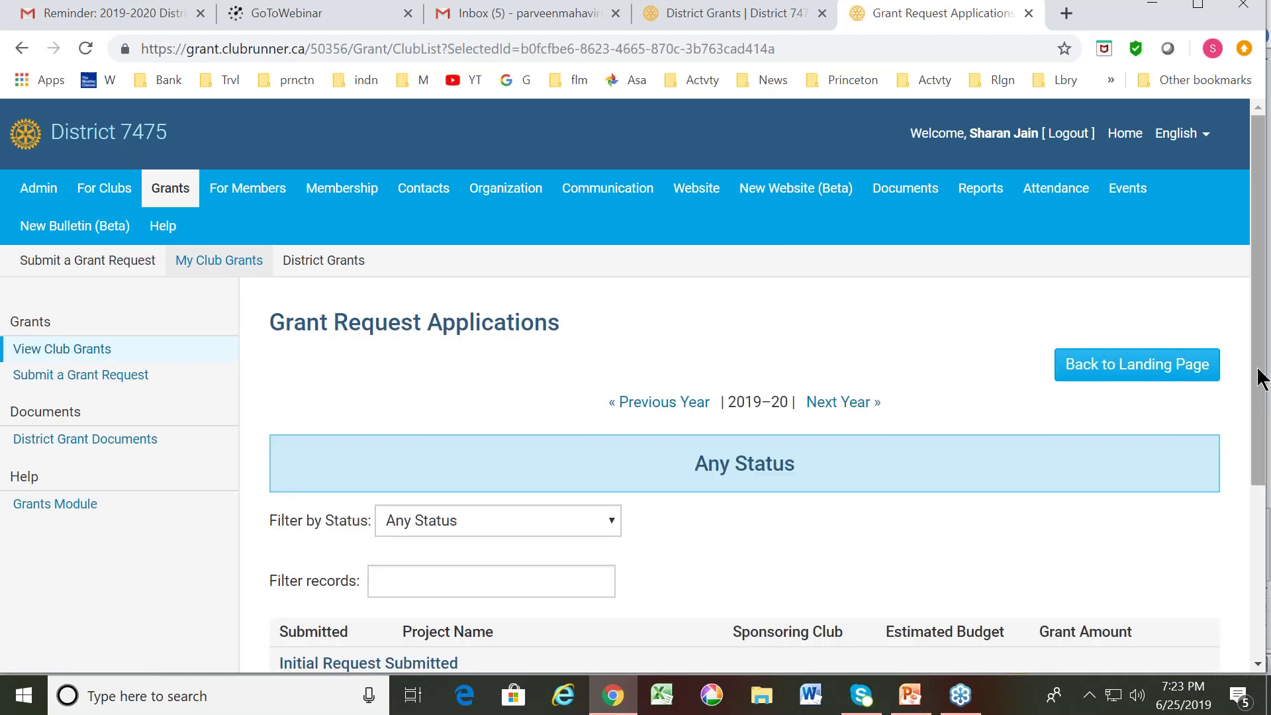
pyautogui.moveTo(1263, 370); pyautogui.dragTo(1263, 525)
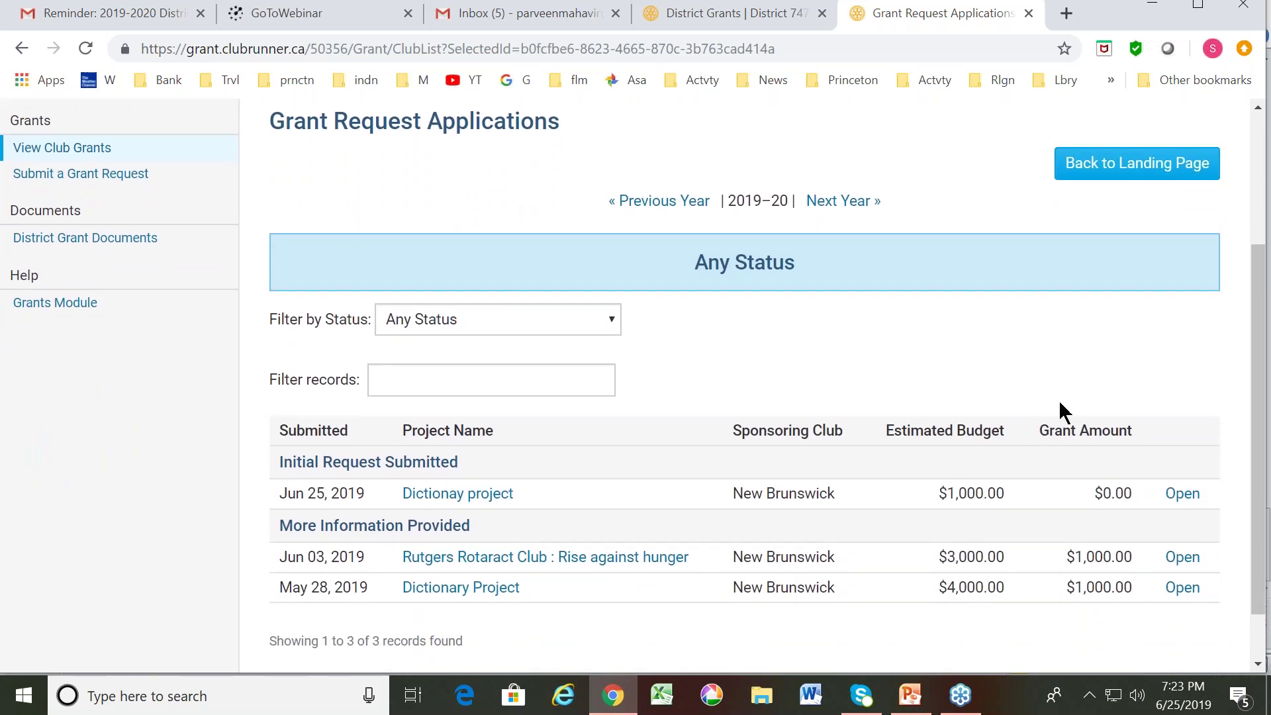
pyautogui.click(480, 506)
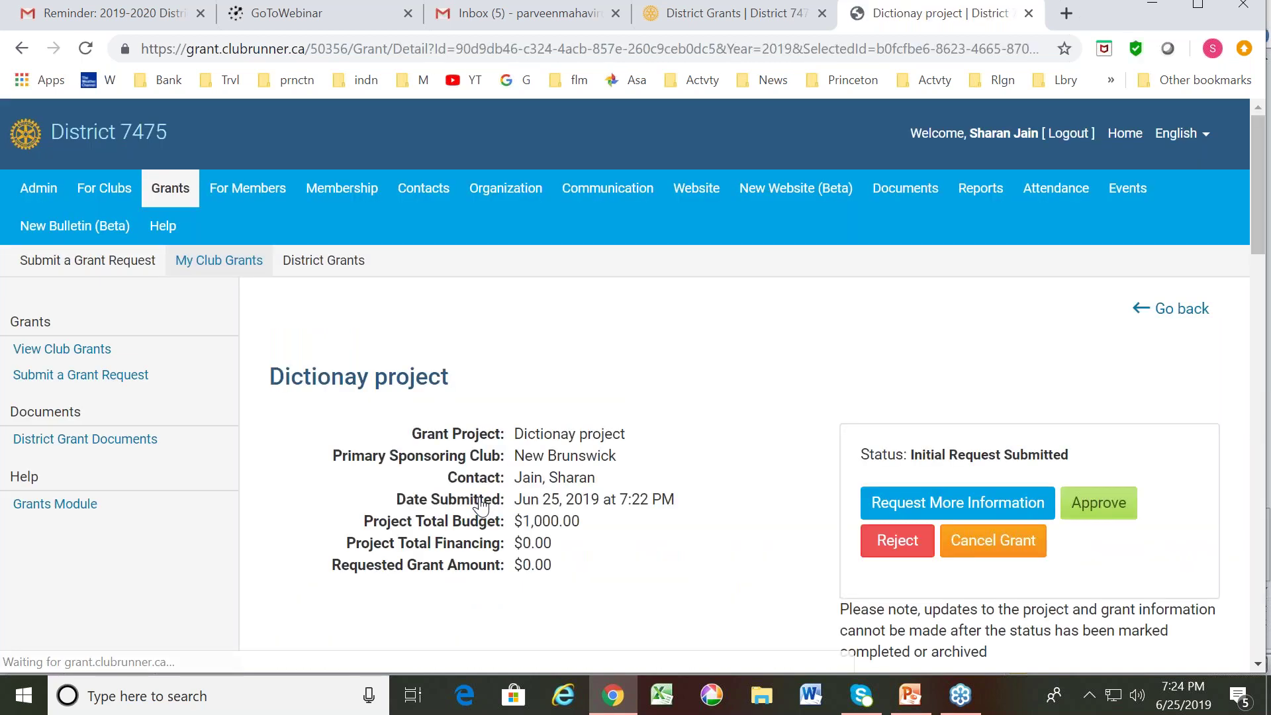
pyautogui.click(1256, 439)
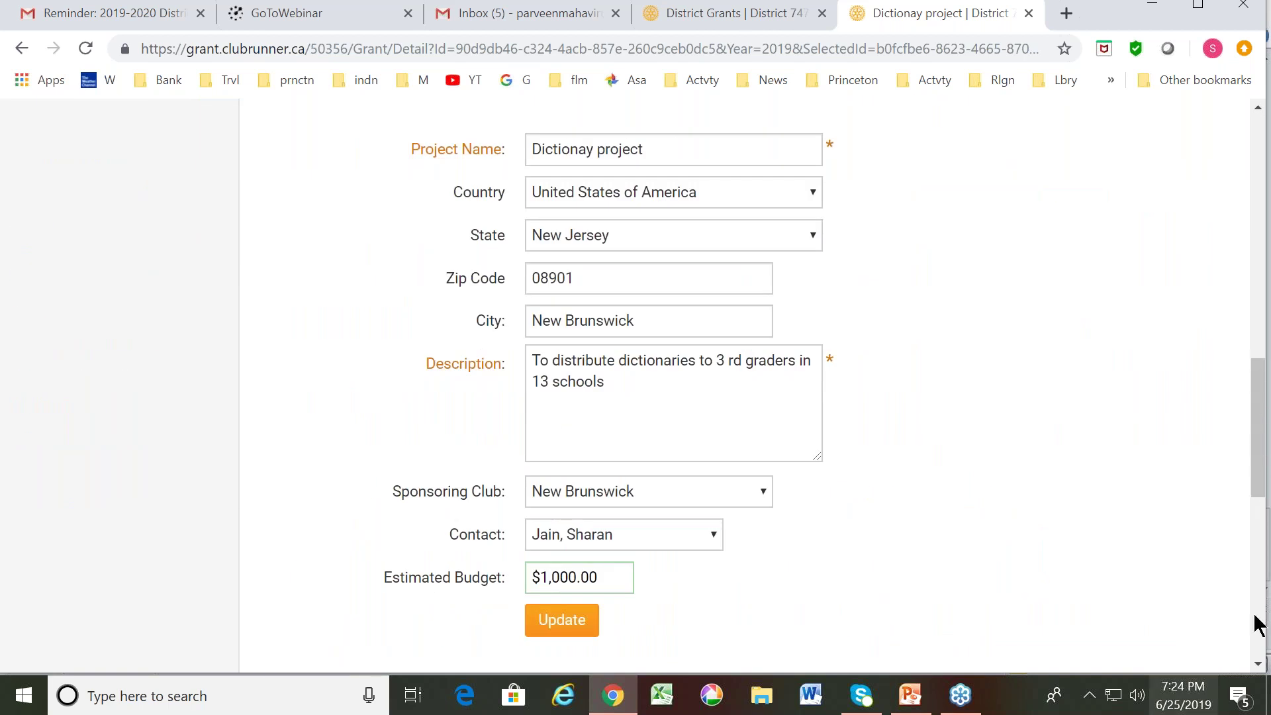
pyautogui.moveTo(1256, 451); pyautogui.dragTo(1262, 314)
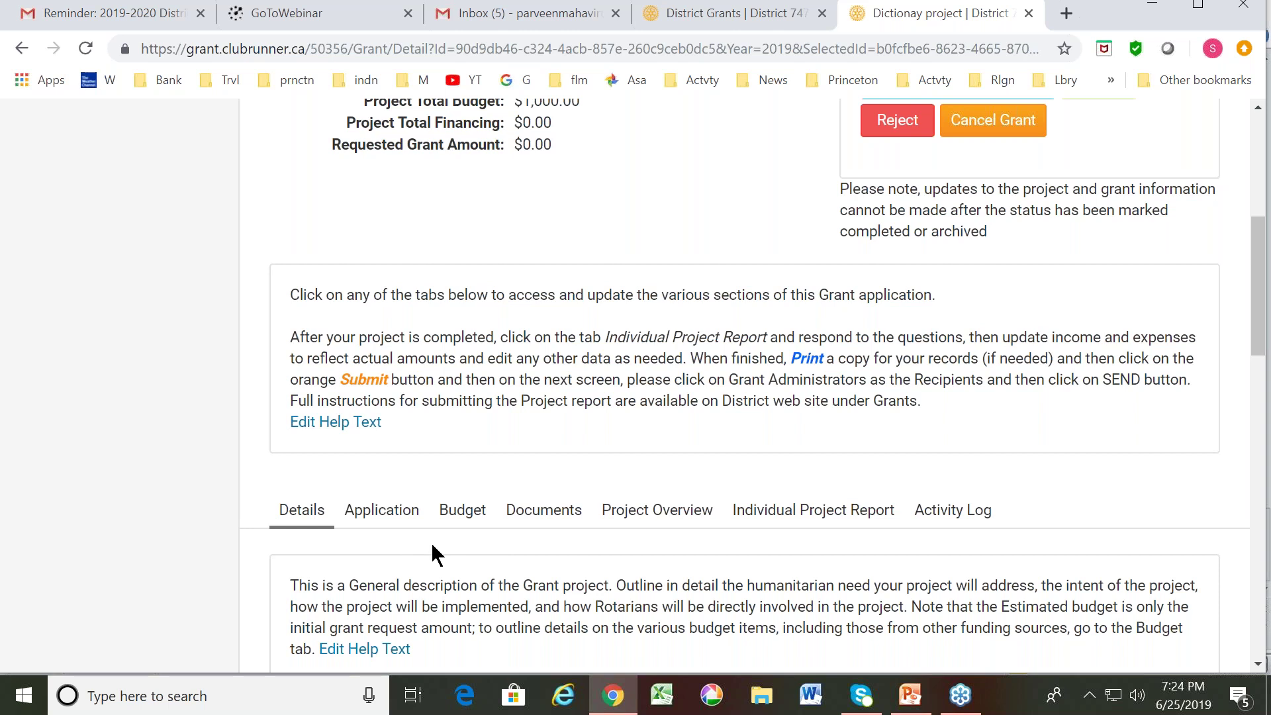
# - Open the Application section of the grant and bring up its General Description part
pyautogui.click(384, 521)
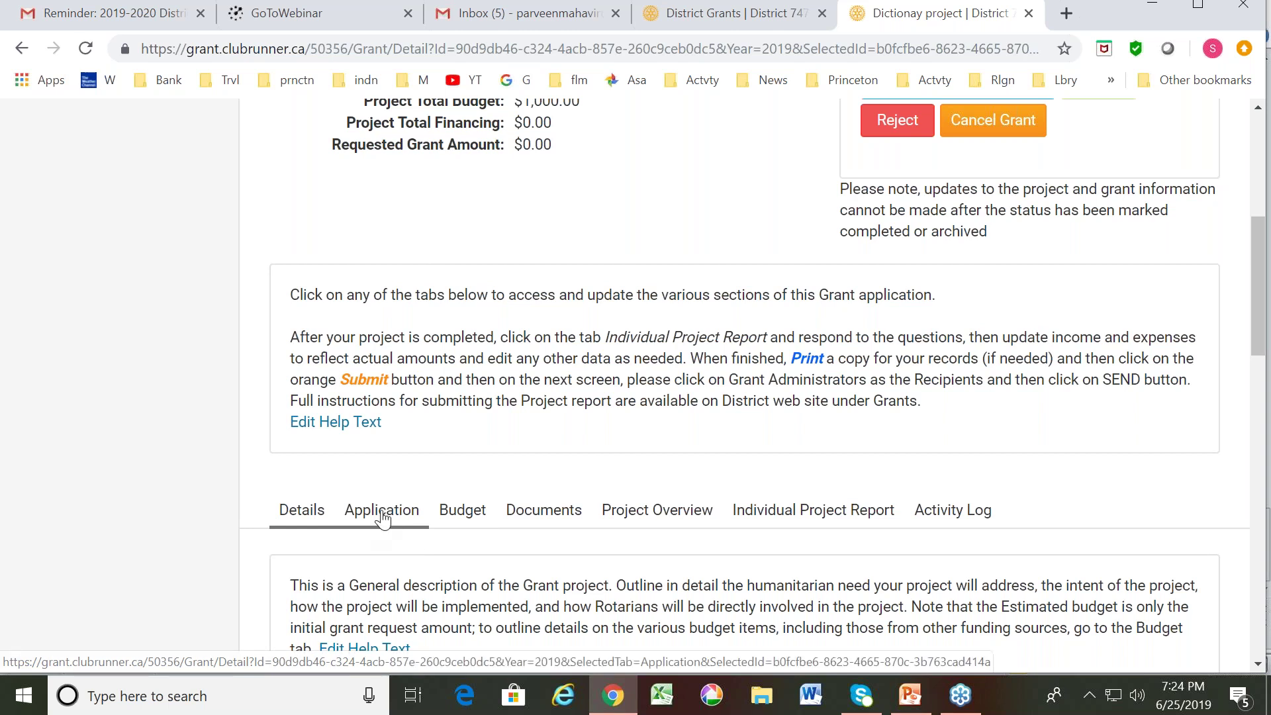
pyautogui.click(383, 520)
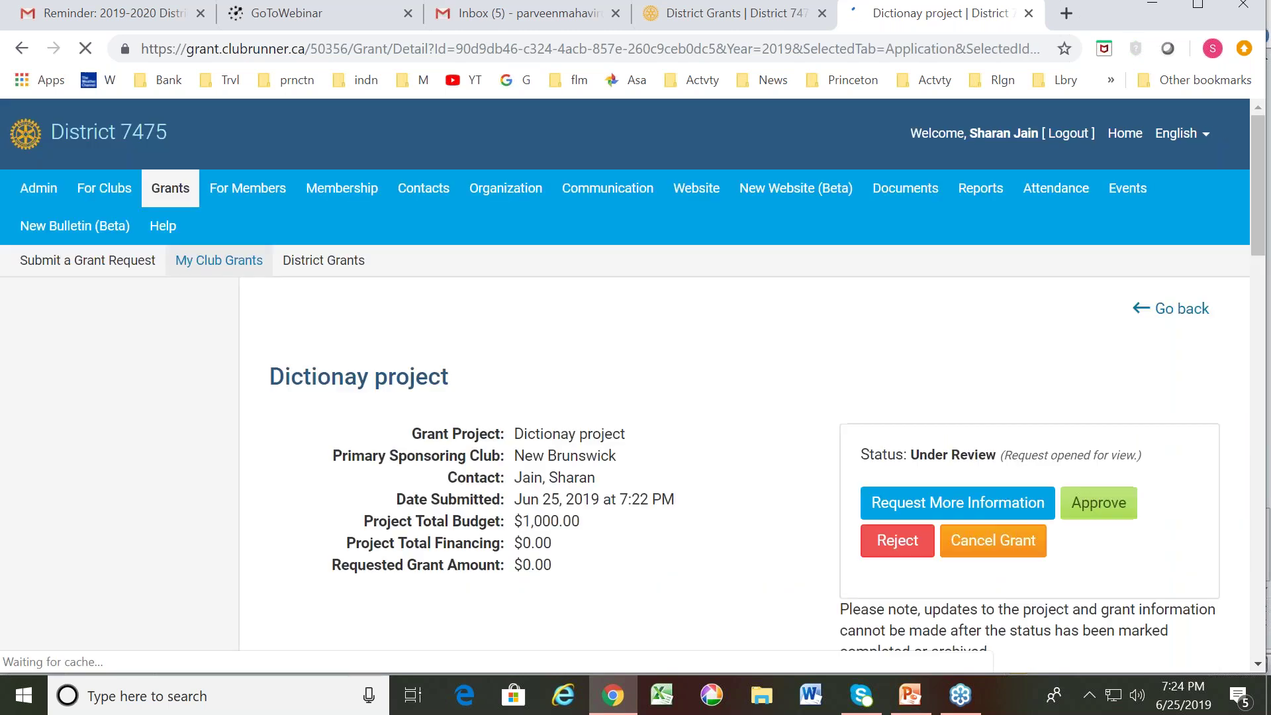
pyautogui.moveTo(1256, 325); pyautogui.dragTo(1266, 416)
pyautogui.moveTo(1264, 490); pyautogui.dragTo(1266, 628)
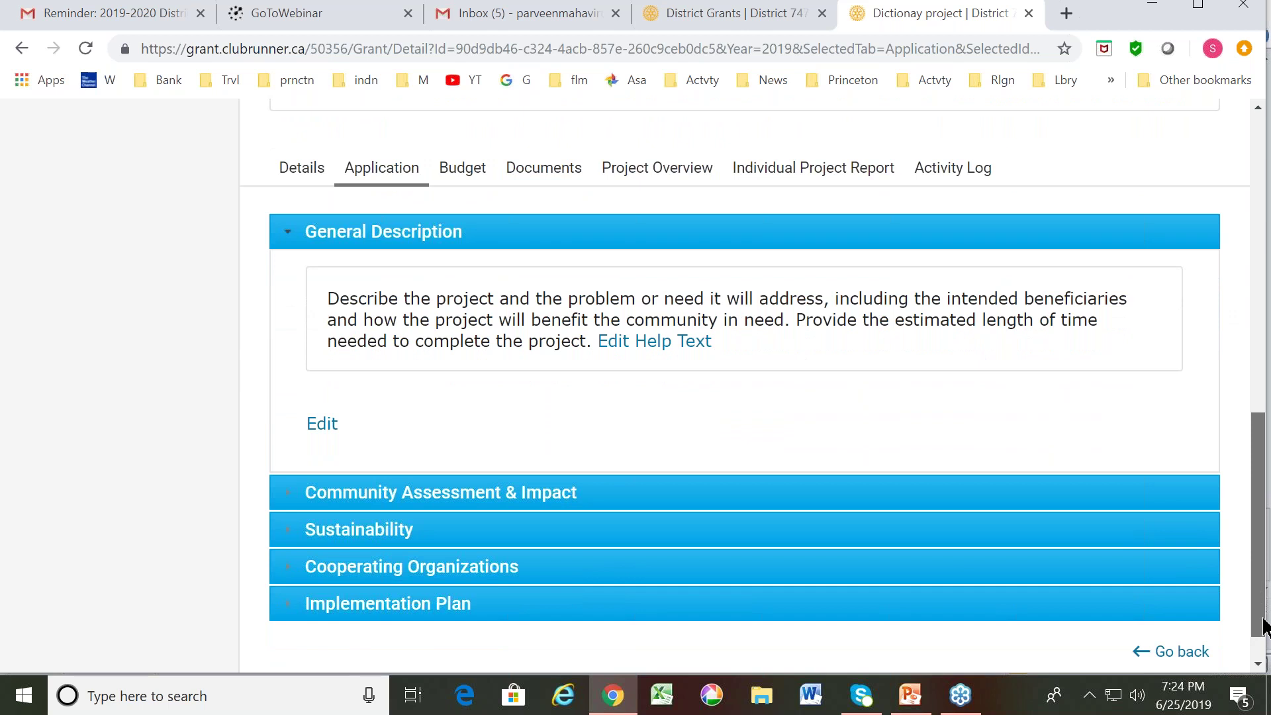
pyautogui.moveTo(1266, 627); pyautogui.dragTo(1266, 623)
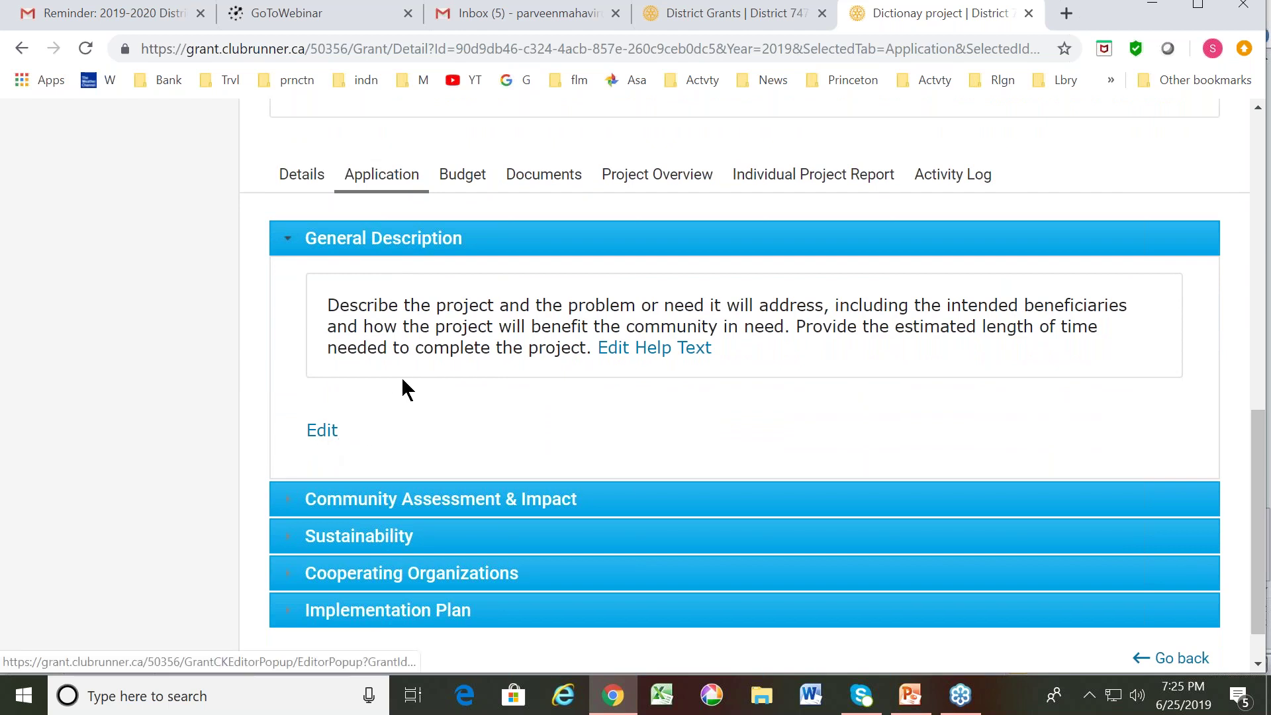
# - Enter "To distrbute dictionaries to 3rd graders" as the General Description of the grant application and save it
pyautogui.click(321, 435)
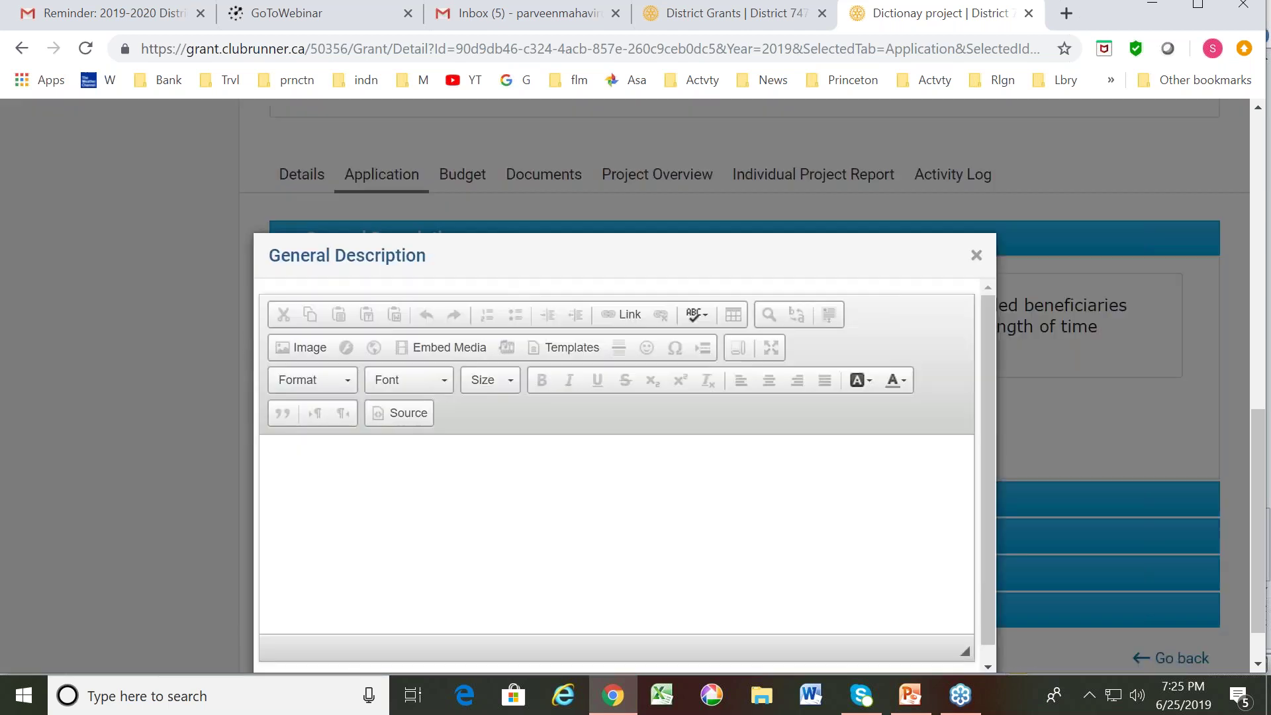
pyautogui.click(275, 459)
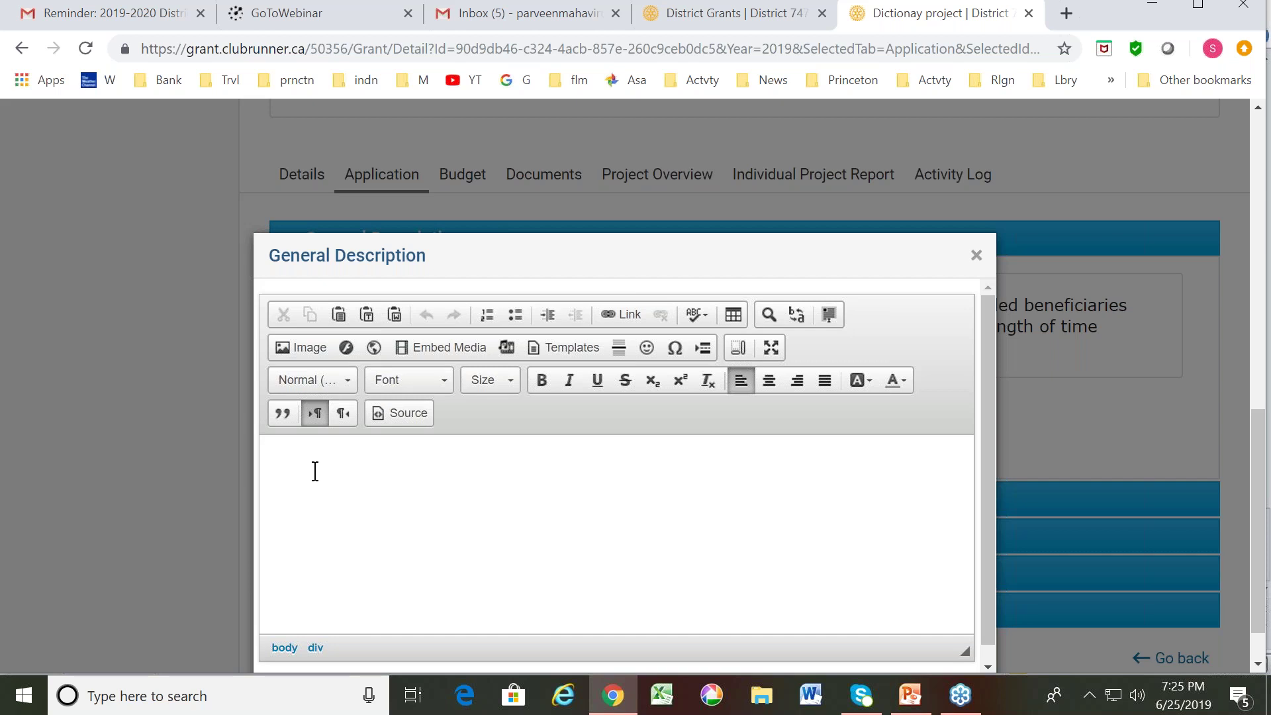
pyautogui.write('To distrbute dictiona')
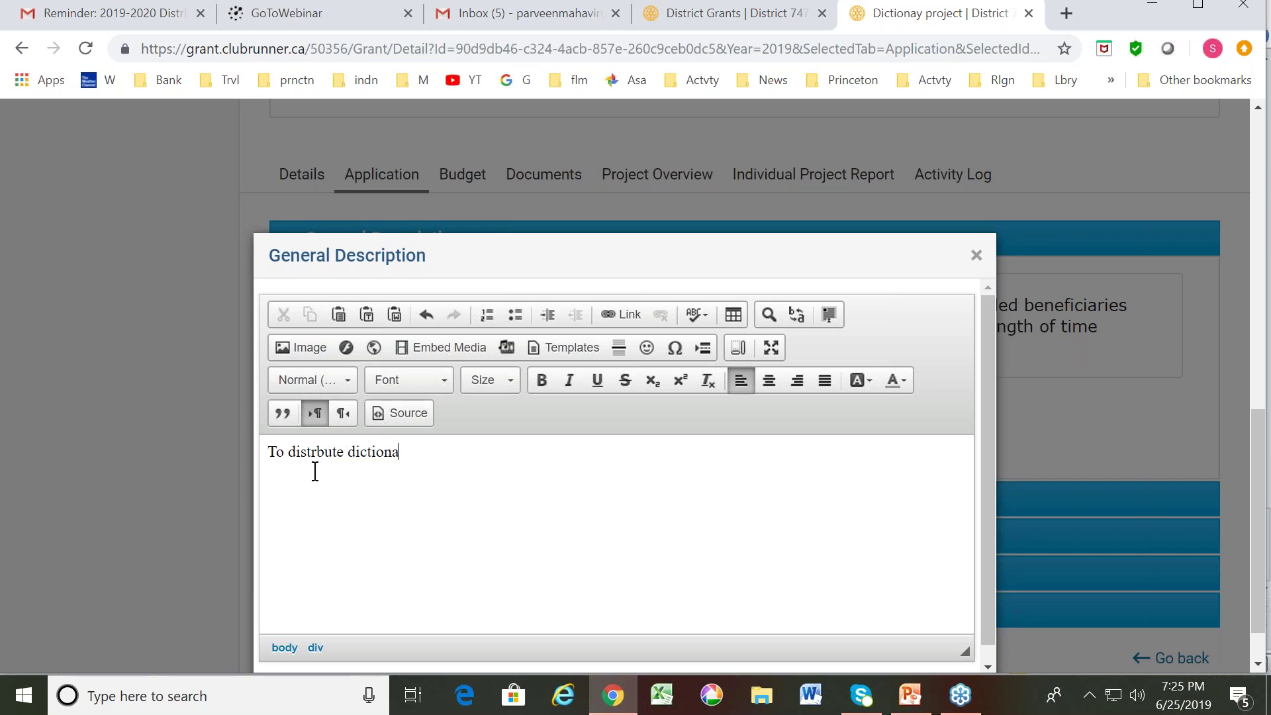
pyautogui.write('ries to 3rd graders')
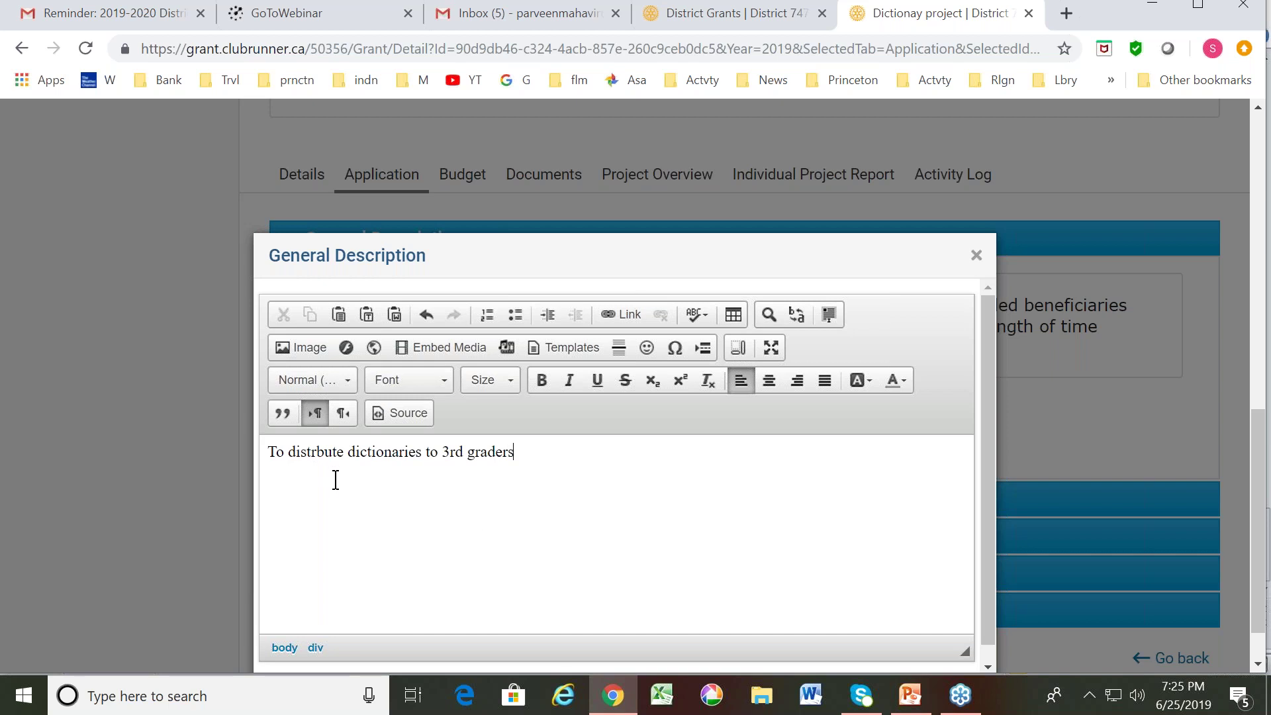
pyautogui.moveTo(983, 445); pyautogui.dragTo(982, 499)
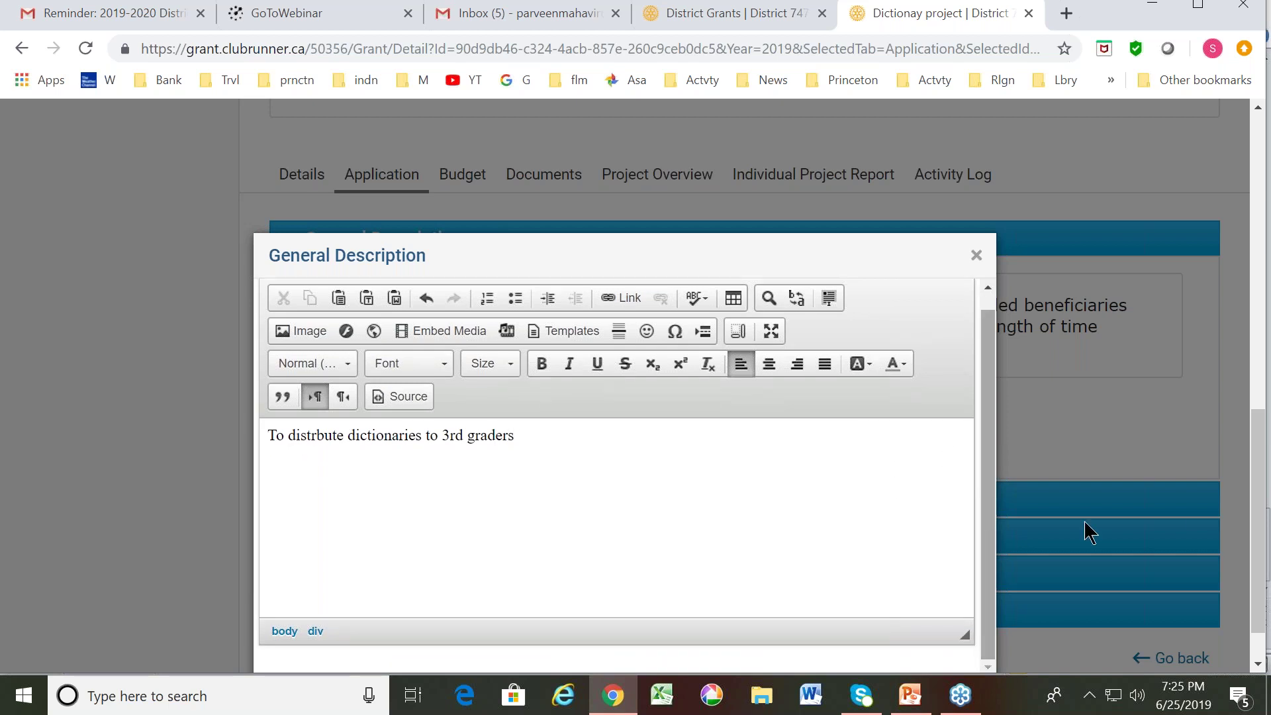
pyautogui.moveTo(1262, 506); pyautogui.dragTo(1263, 528)
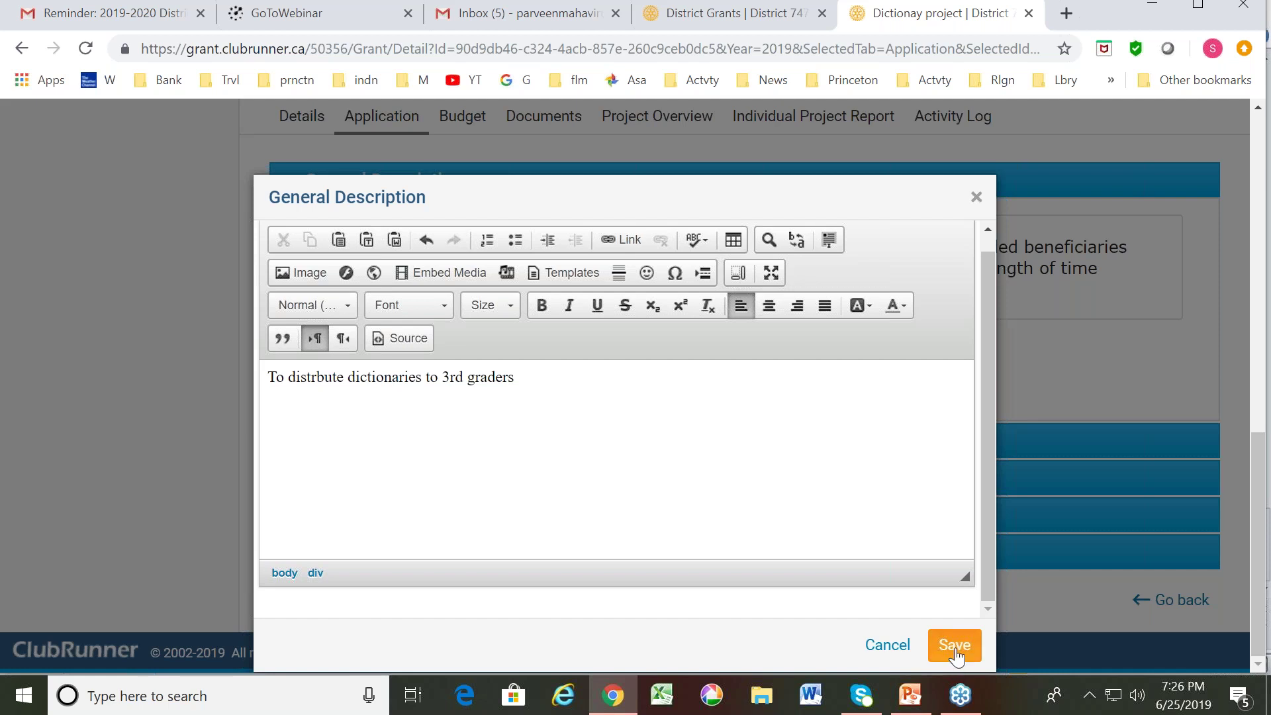
pyautogui.click(956, 650)
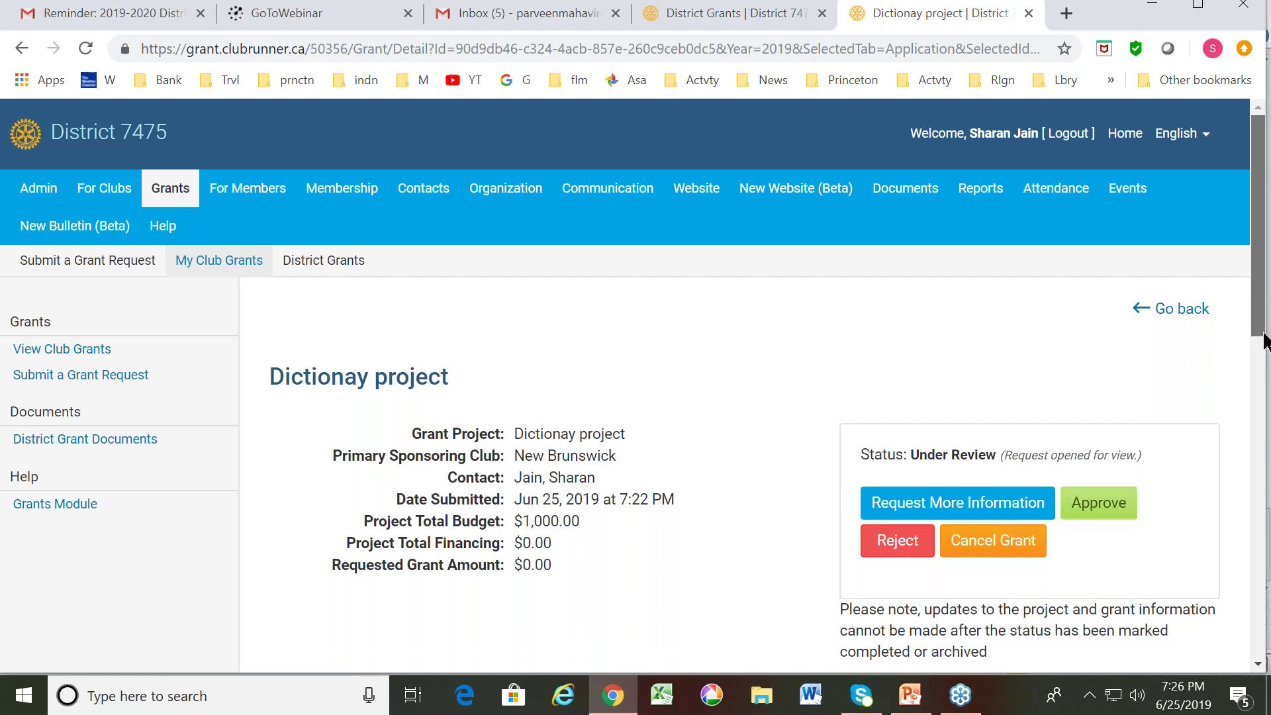
# - Enter "It will help improve reading skills of the students" under Community Assessment & Impact and save it
pyautogui.scroll(-6, 1264, 341)
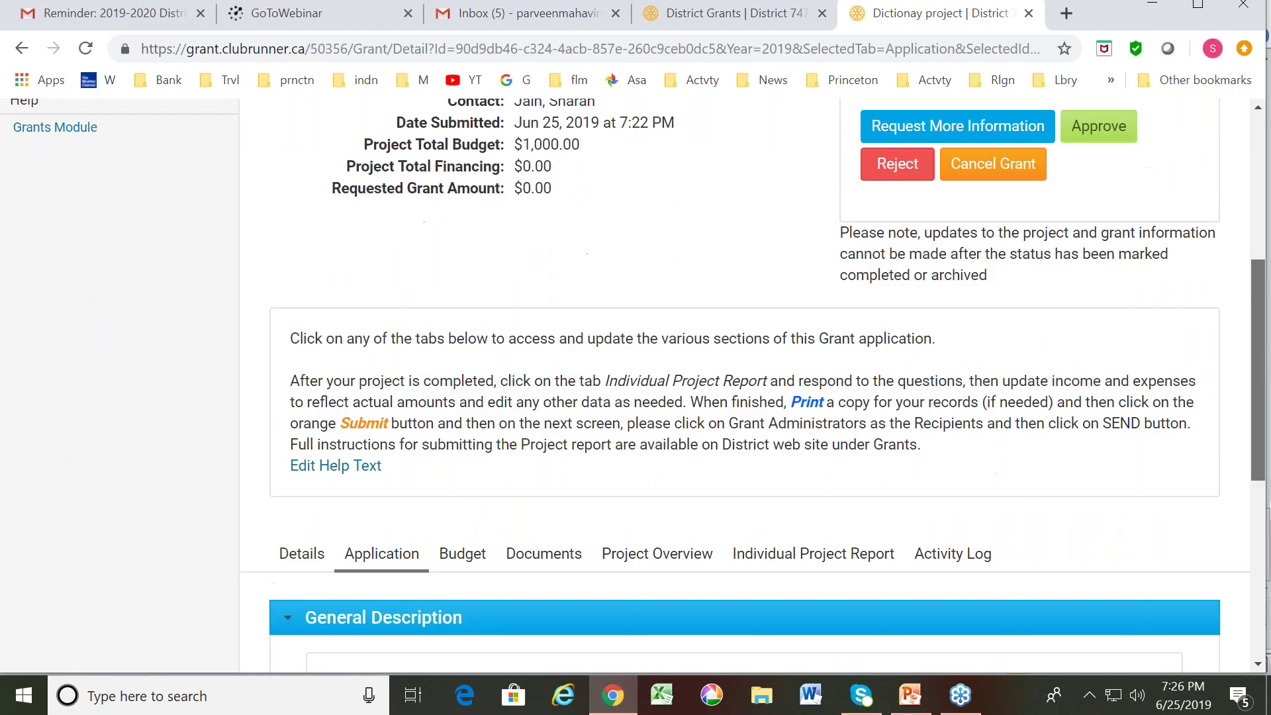
pyautogui.scroll(-4, 753, 386)
pyautogui.scroll(-1, 1267, 601)
pyautogui.moveTo(1267, 602); pyautogui.dragTo(1267, 599)
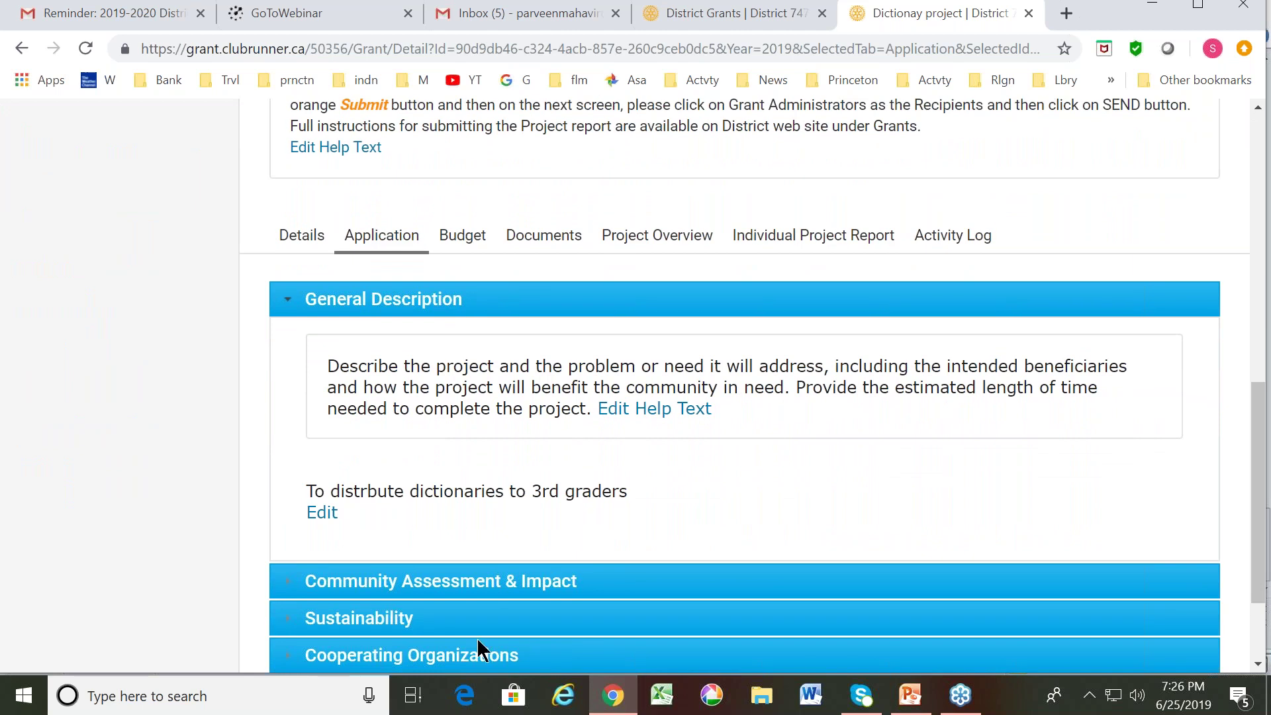
pyautogui.click(410, 589)
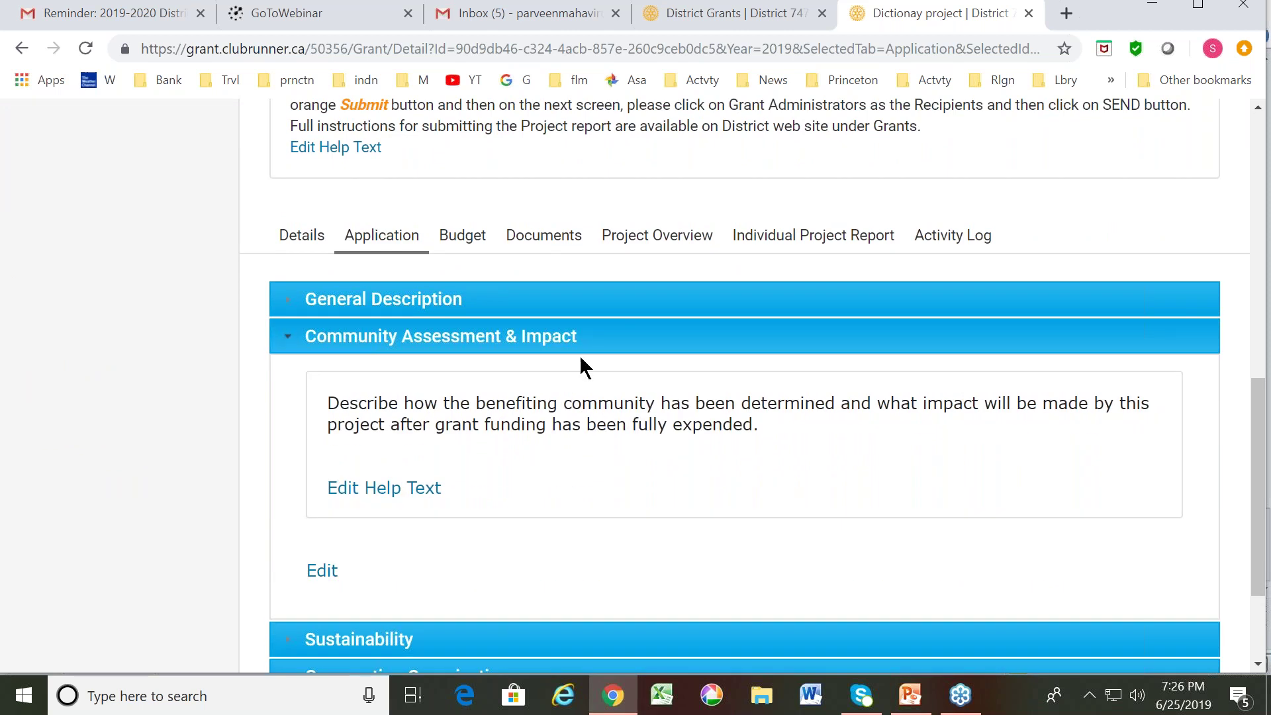
pyautogui.click(323, 578)
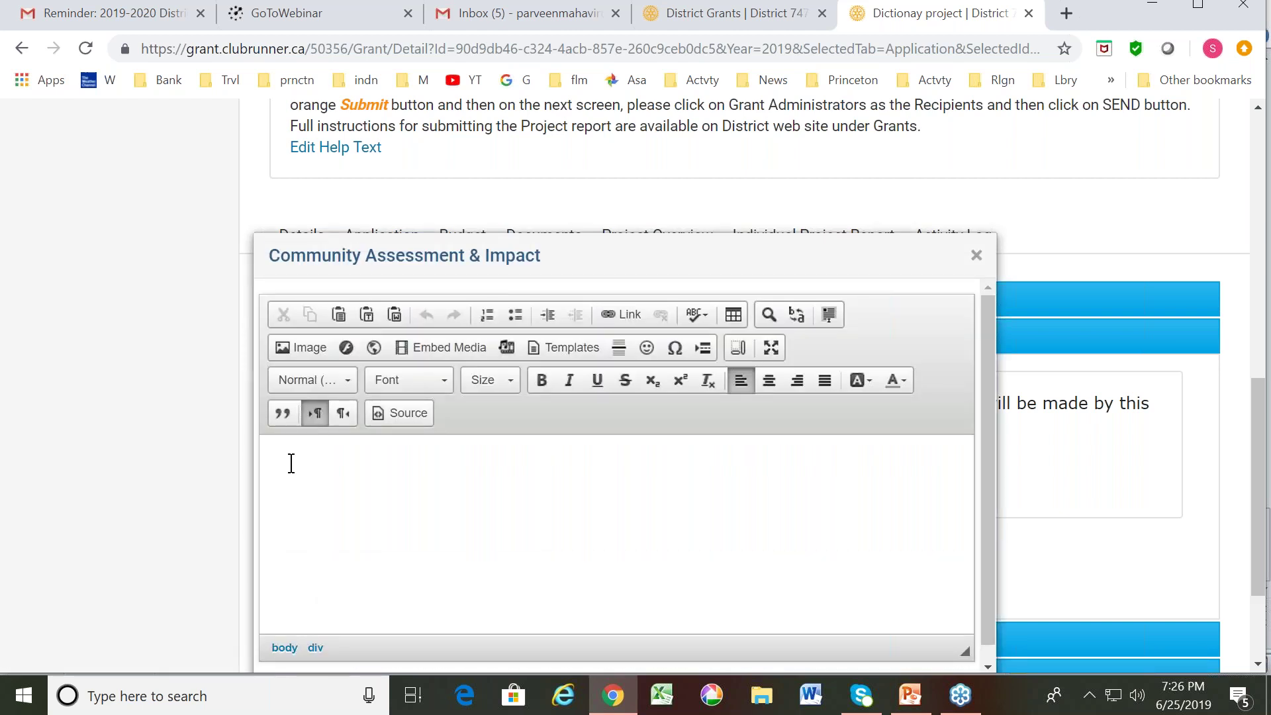
pyautogui.write('It will help improve reading skills of the students')
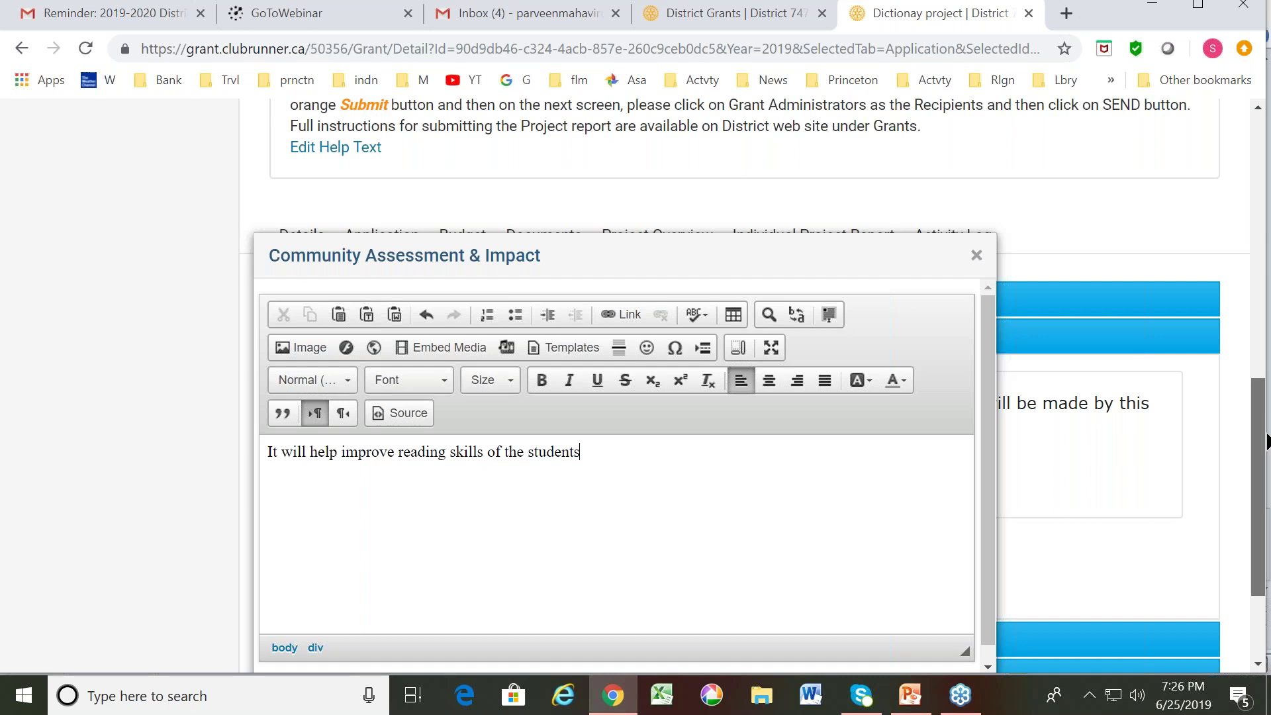
pyautogui.scroll(-3, 1261, 424)
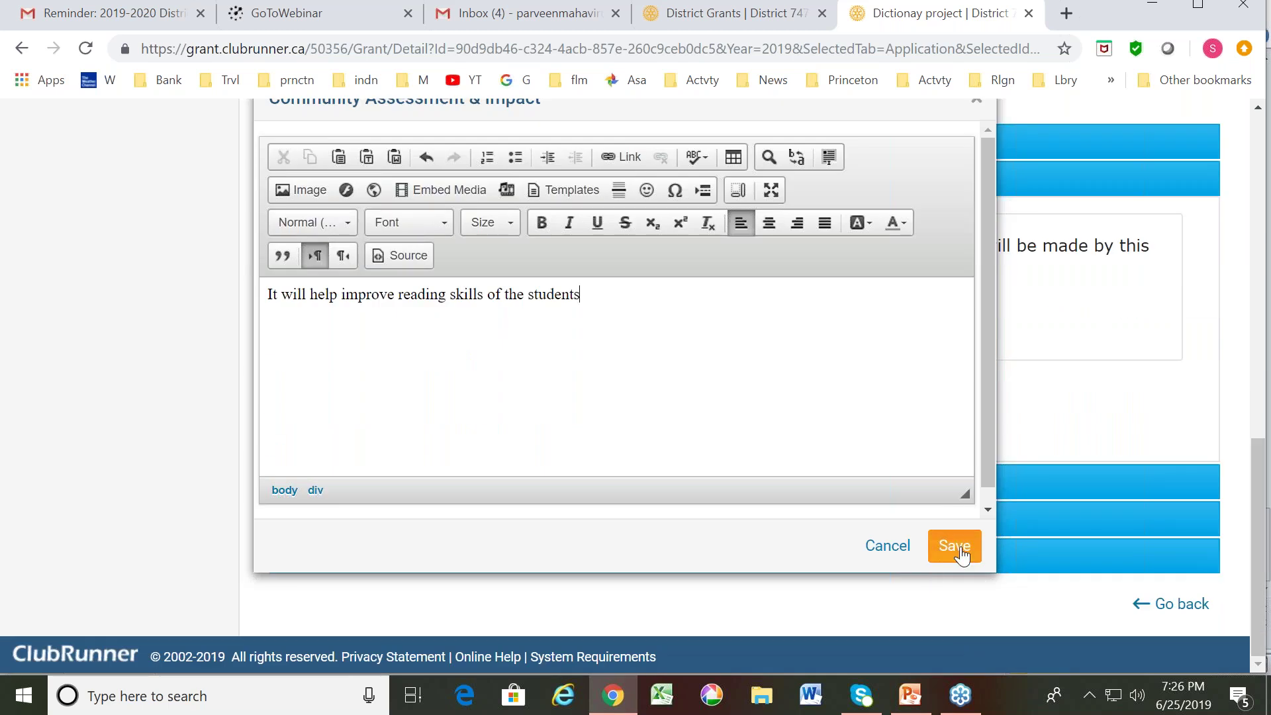
pyautogui.click(961, 555)
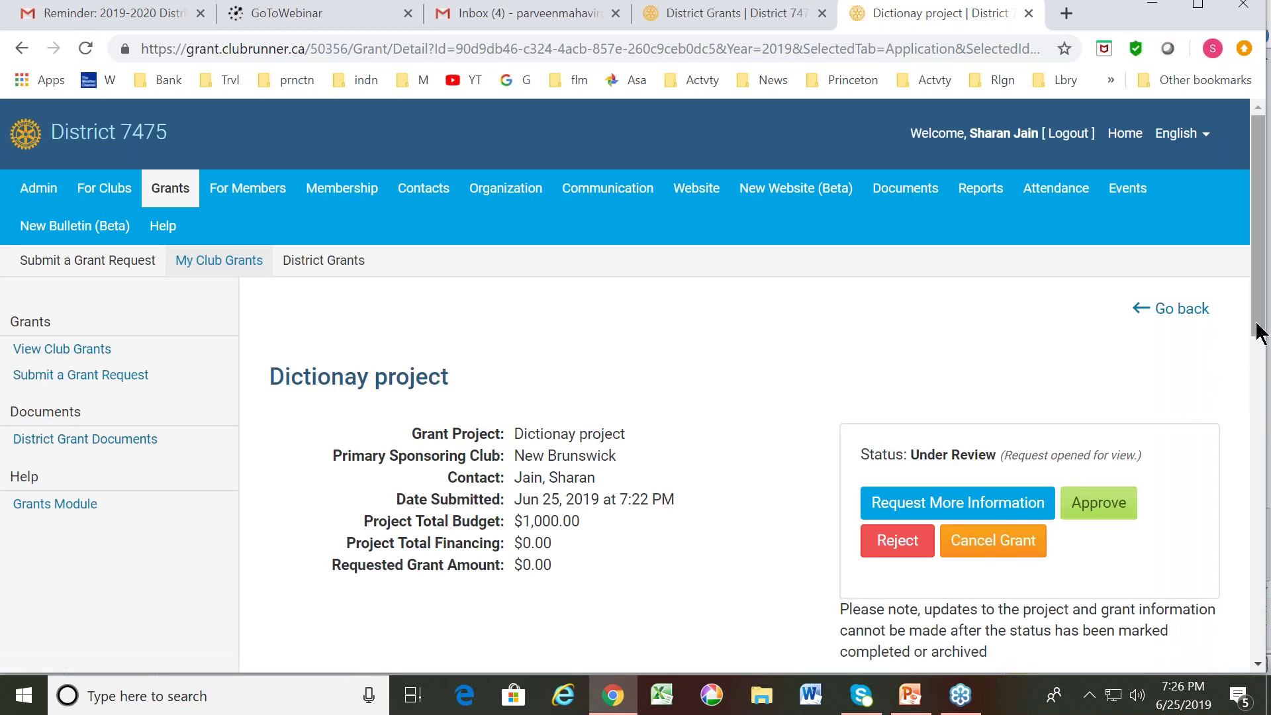
# - Check the saved Community Assessment & Impact text, and save "!3 elementary schools in NB and Hghland park area" under Cooperating Organizations
pyautogui.moveTo(1261, 343); pyautogui.dragTo(1265, 619)
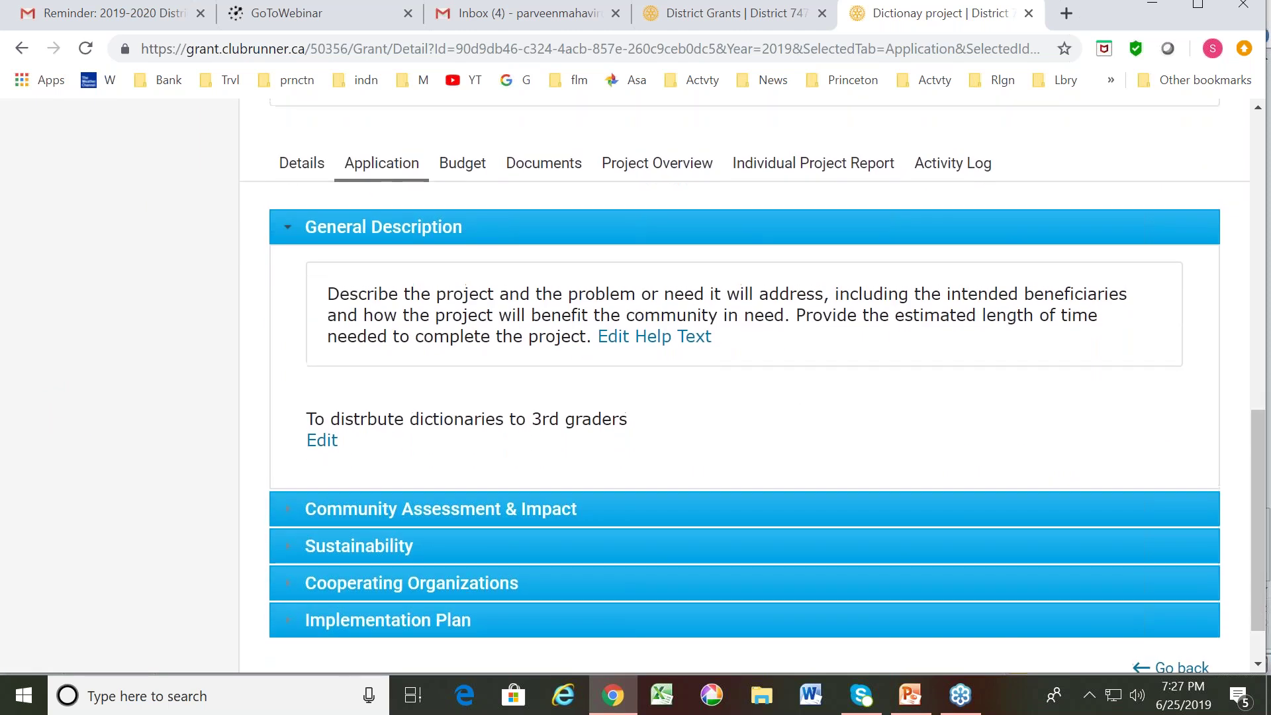
pyautogui.click(457, 515)
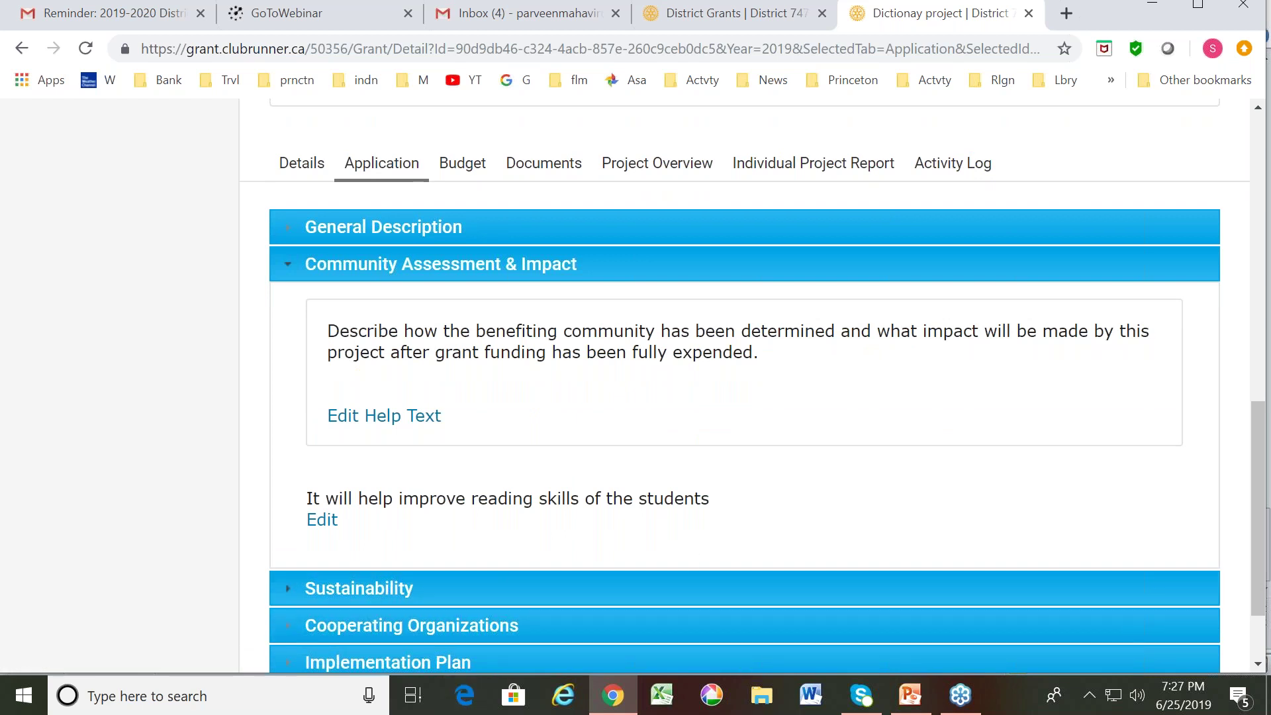
pyautogui.scroll(-2, 1262, 530)
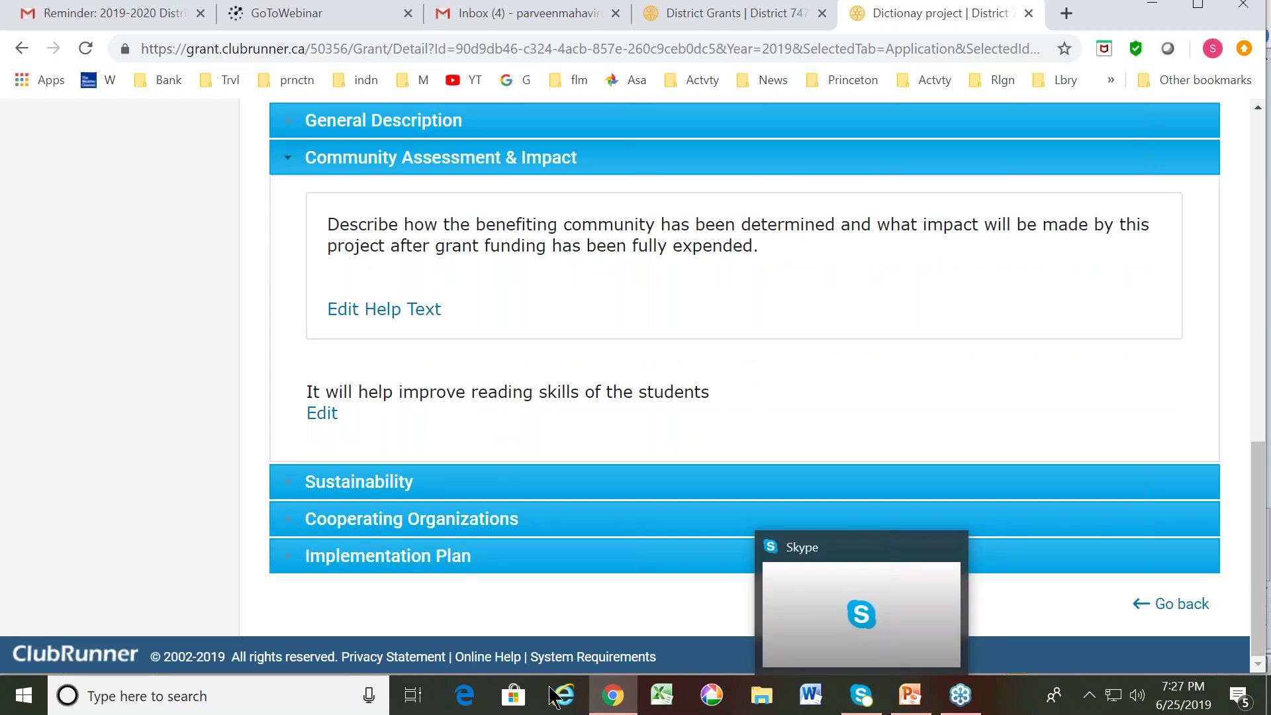
pyautogui.click(390, 523)
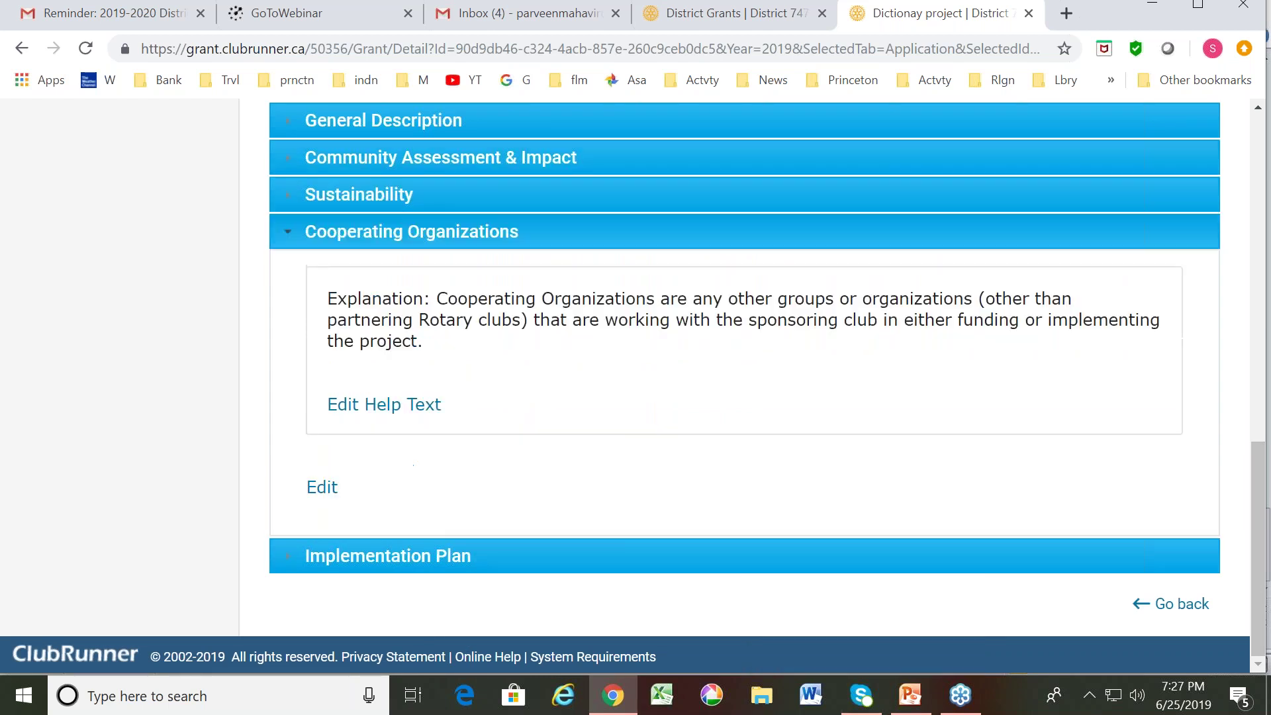
pyautogui.click(321, 488)
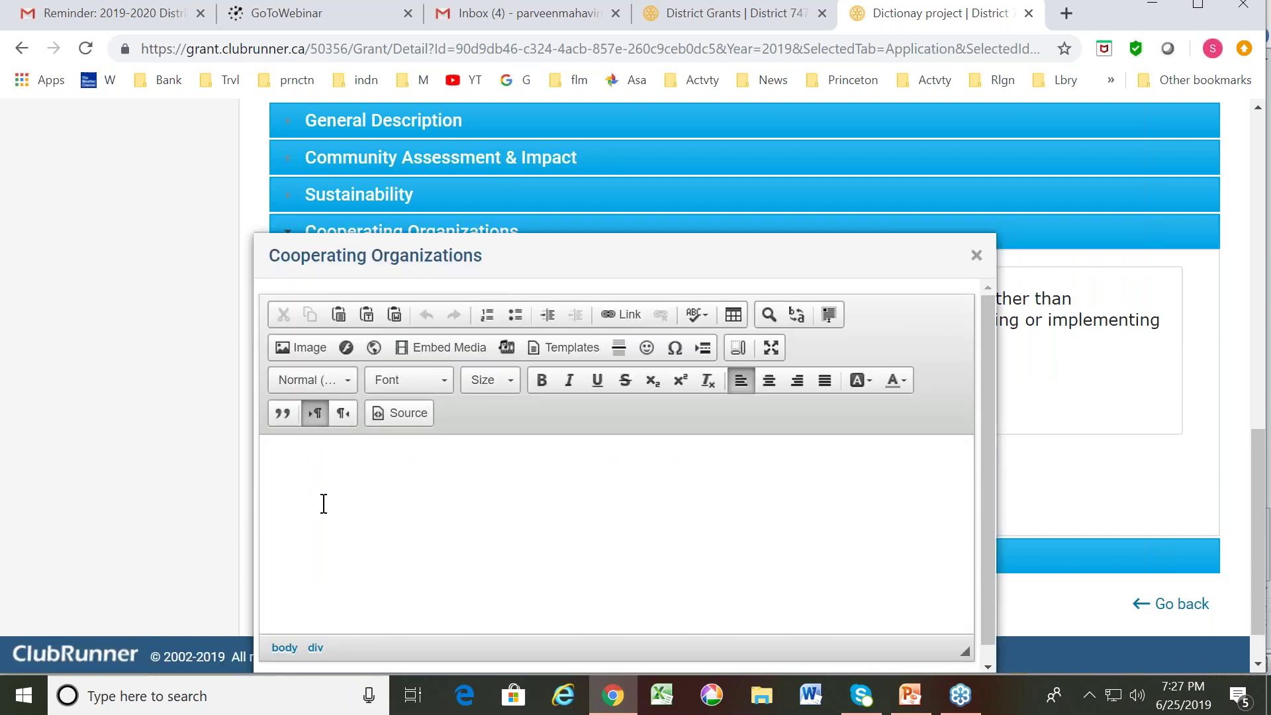
pyautogui.write('!3 elementary schools in ')
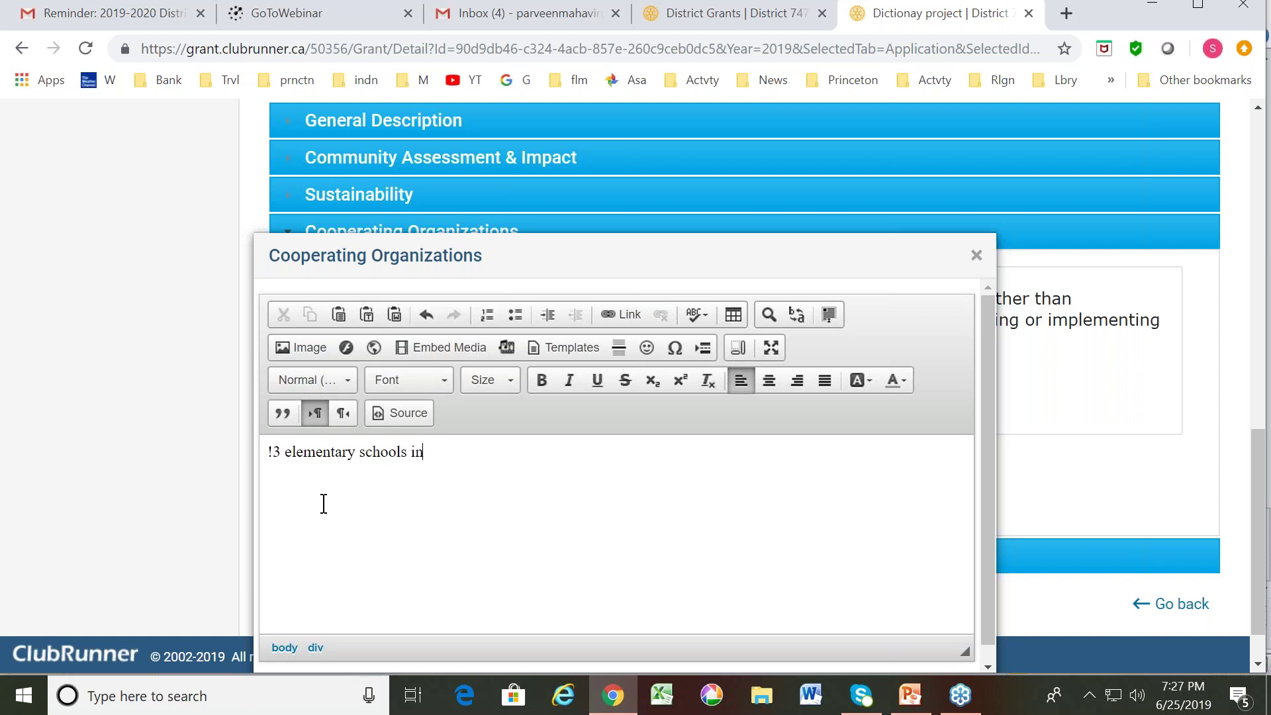
pyautogui.write('NB and Hghland park area')
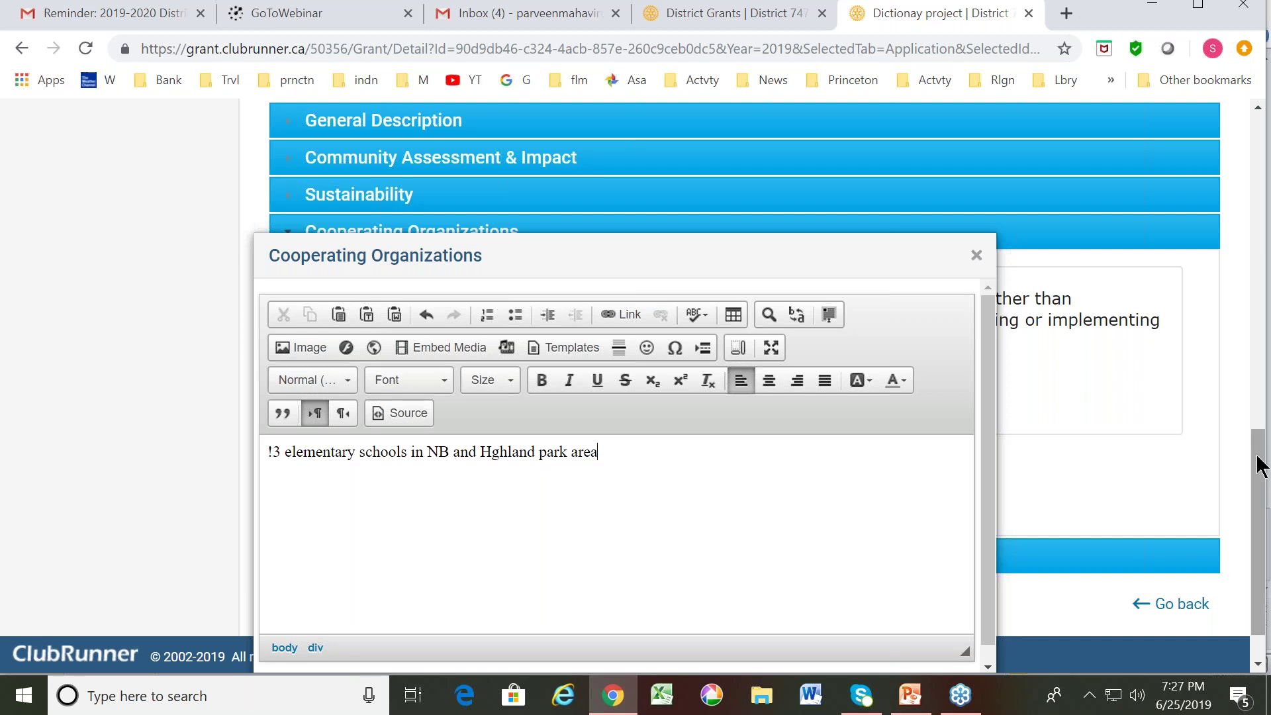
pyautogui.scroll(-1, 1261, 465)
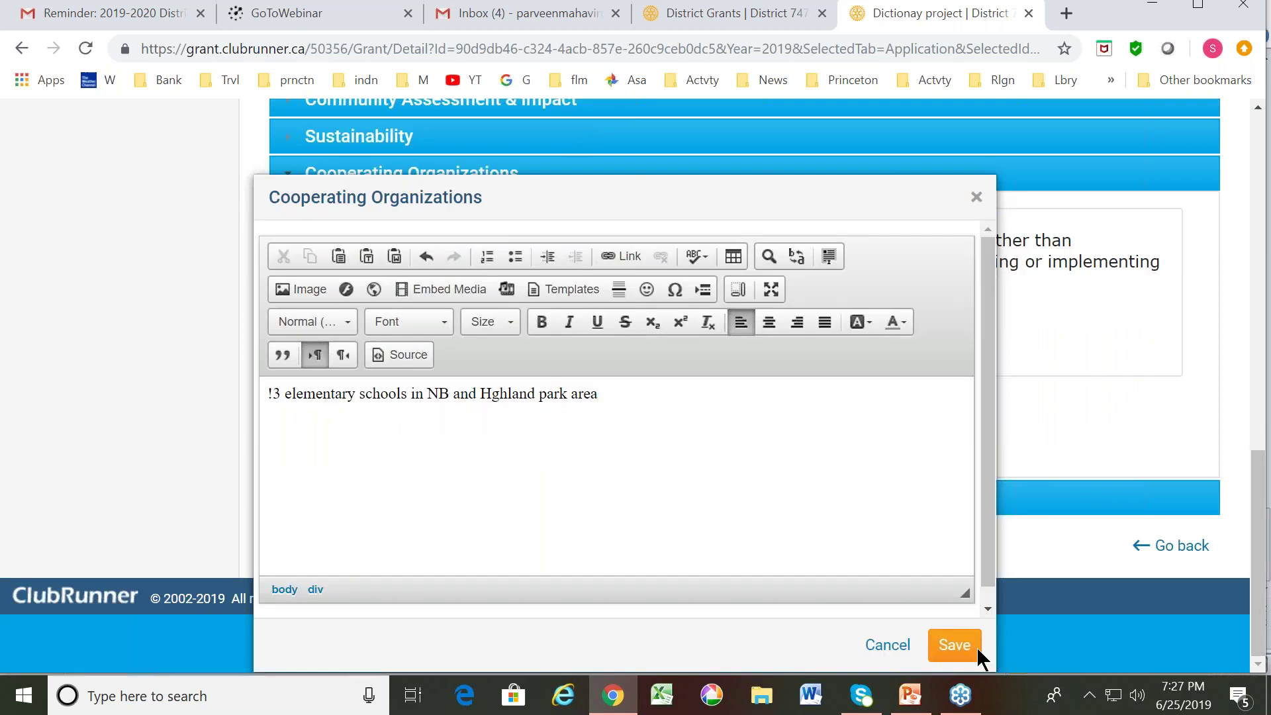
pyautogui.click(958, 647)
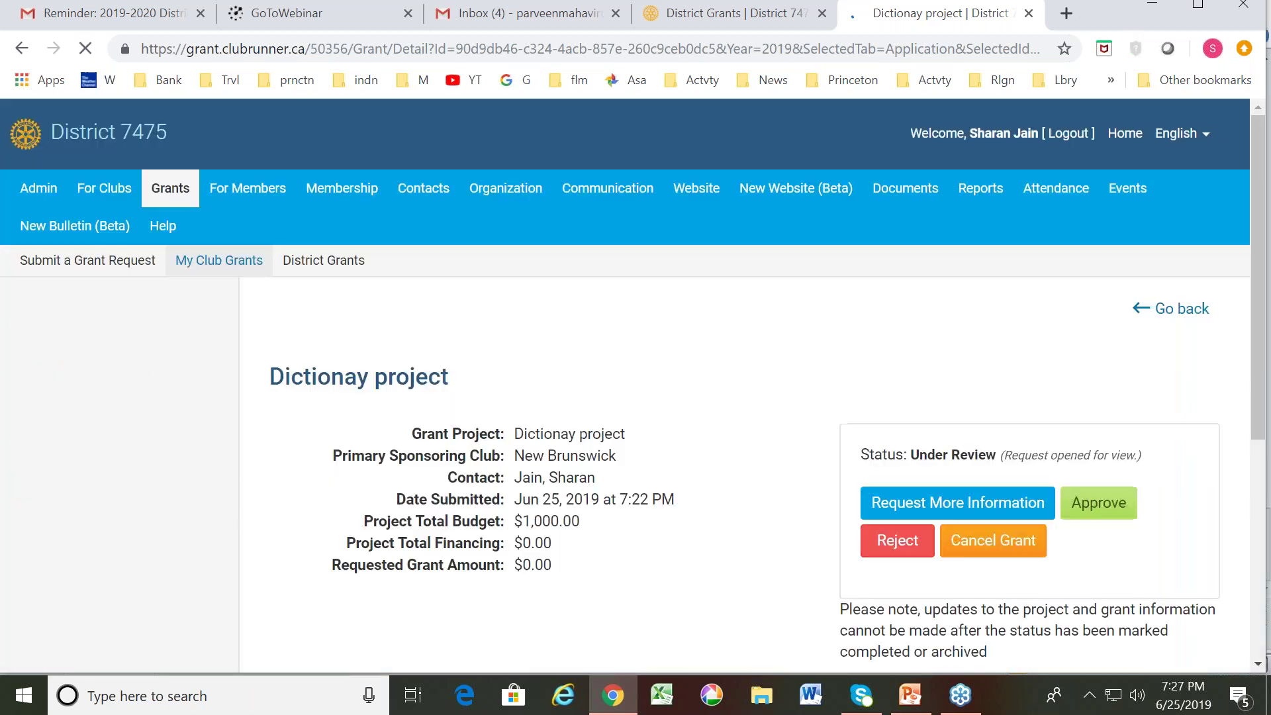
# - Return to the club's list of grant requests and reopen the "Dictionay project" grant
pyautogui.moveTo(1260, 327); pyautogui.dragTo(1249, 652)
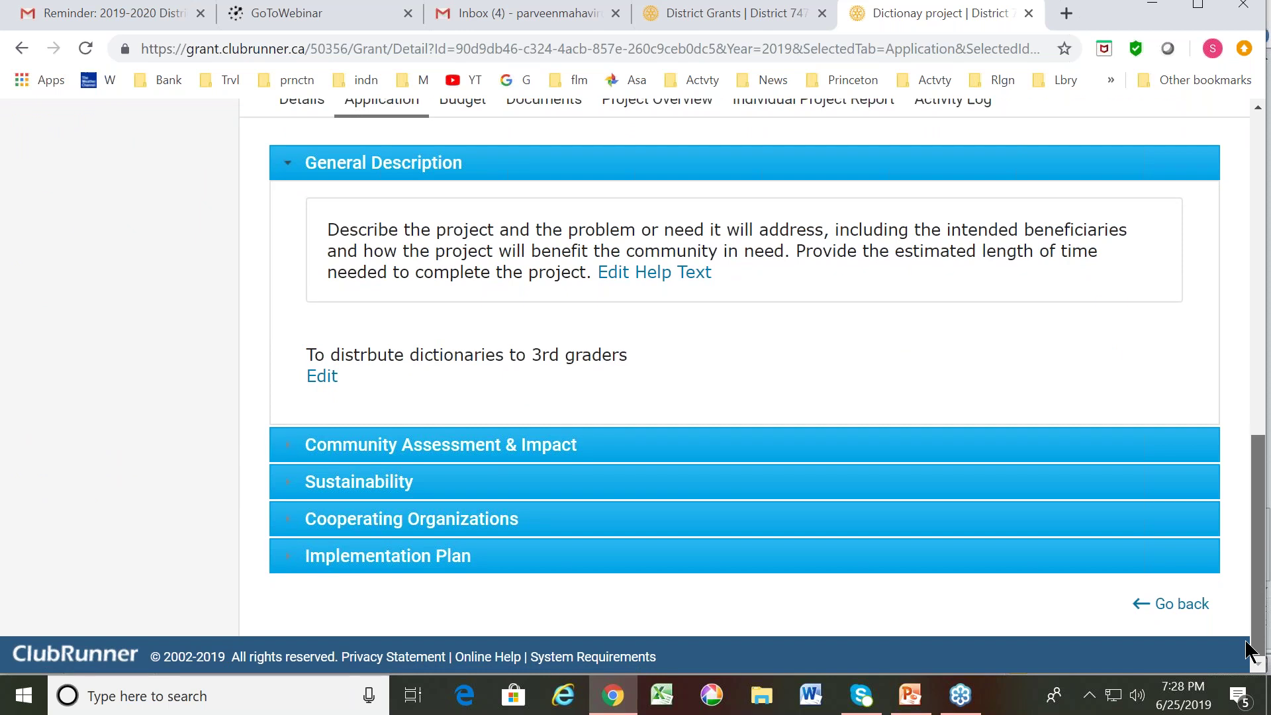
pyautogui.scroll(1, 1268, 646)
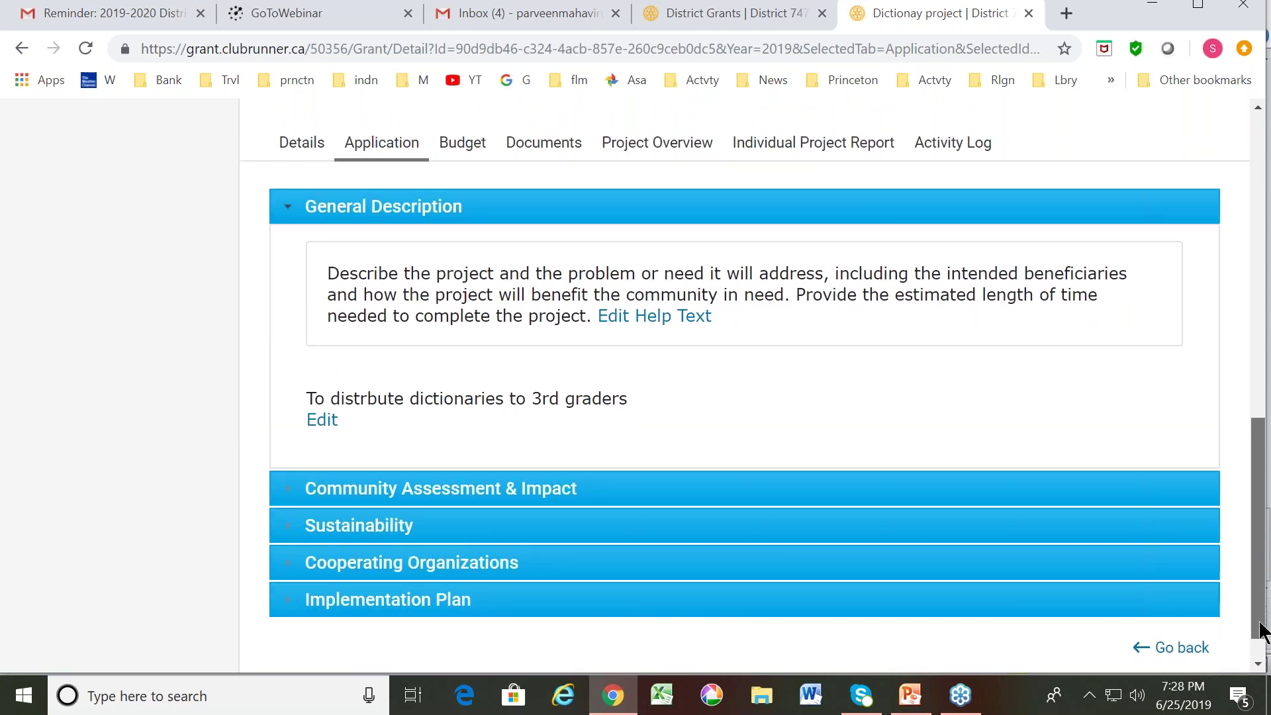
pyautogui.scroll(-1, 1268, 665)
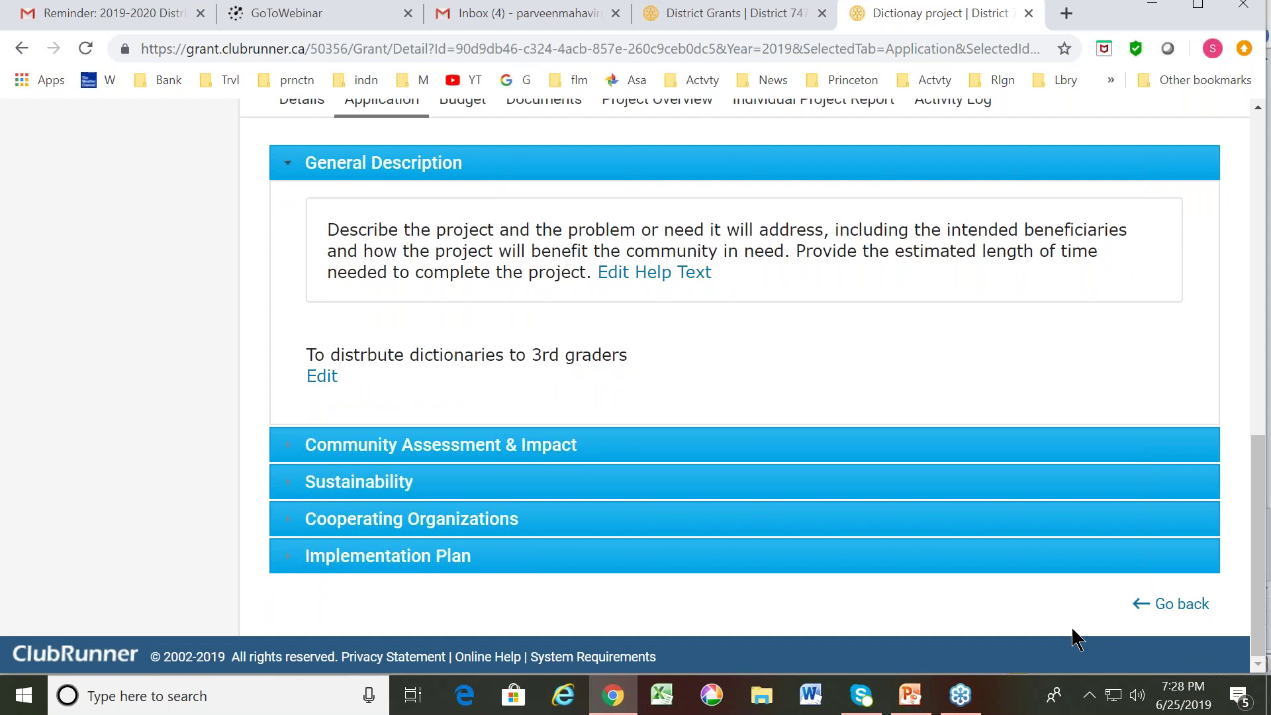
pyautogui.click(1165, 618)
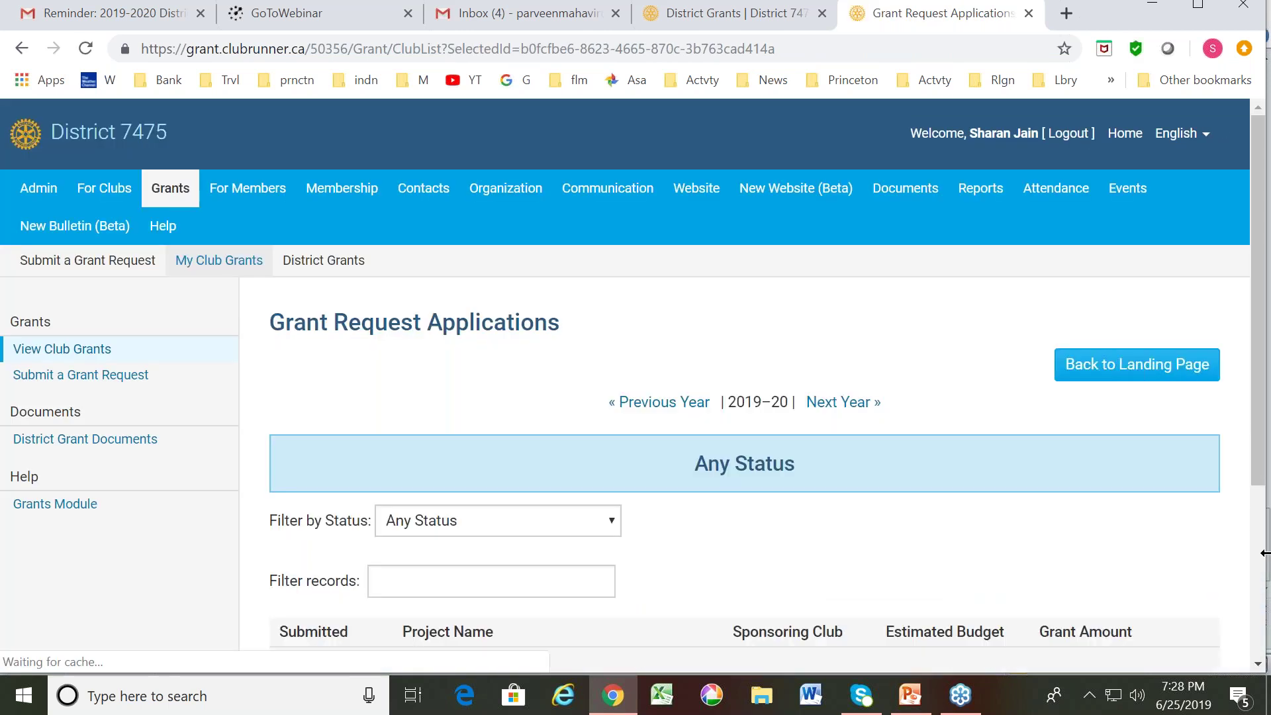
pyautogui.moveTo(1260, 388); pyautogui.dragTo(1265, 547)
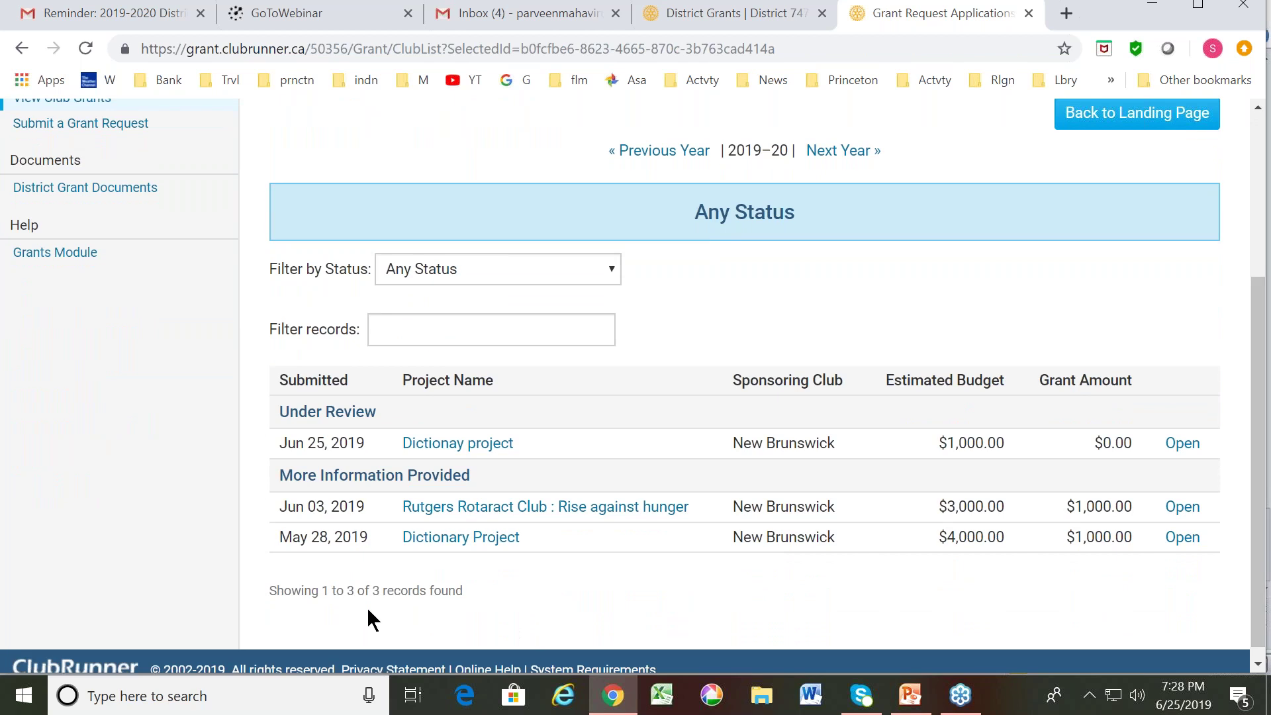
pyautogui.click(456, 453)
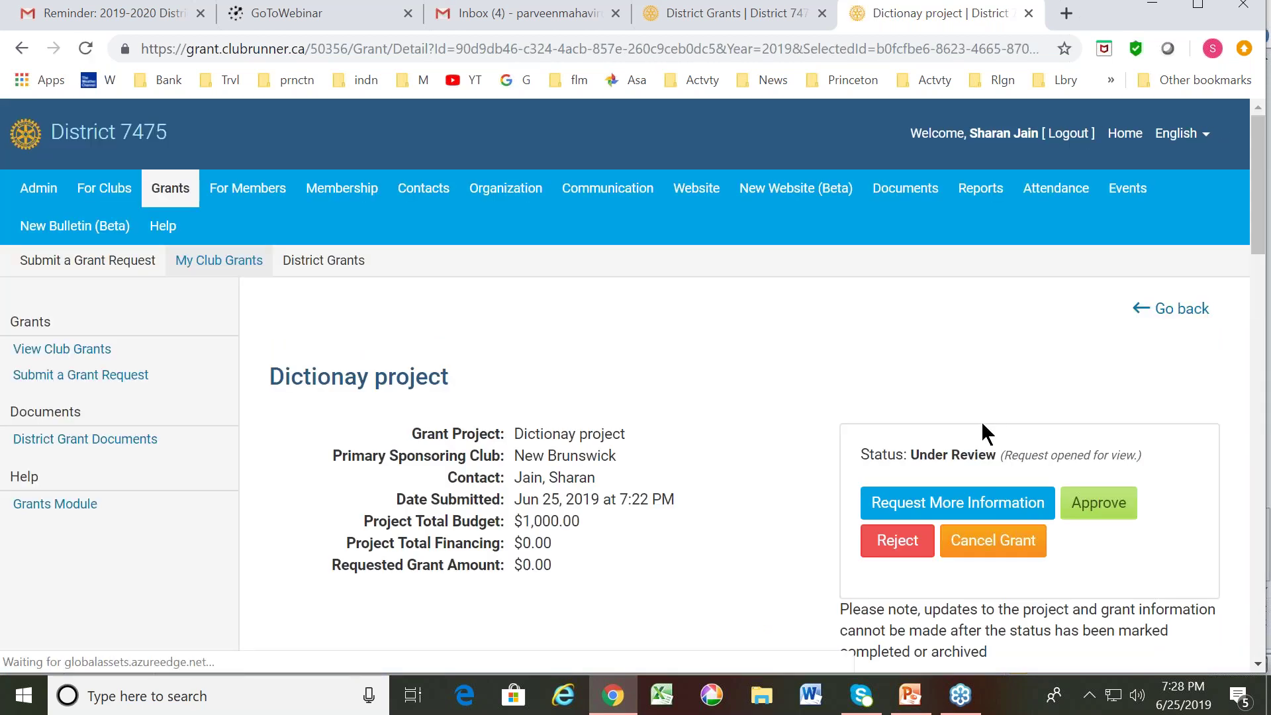
# - Open the grant's Budget section and bring up the expected expenses and income
pyautogui.click(1258, 463)
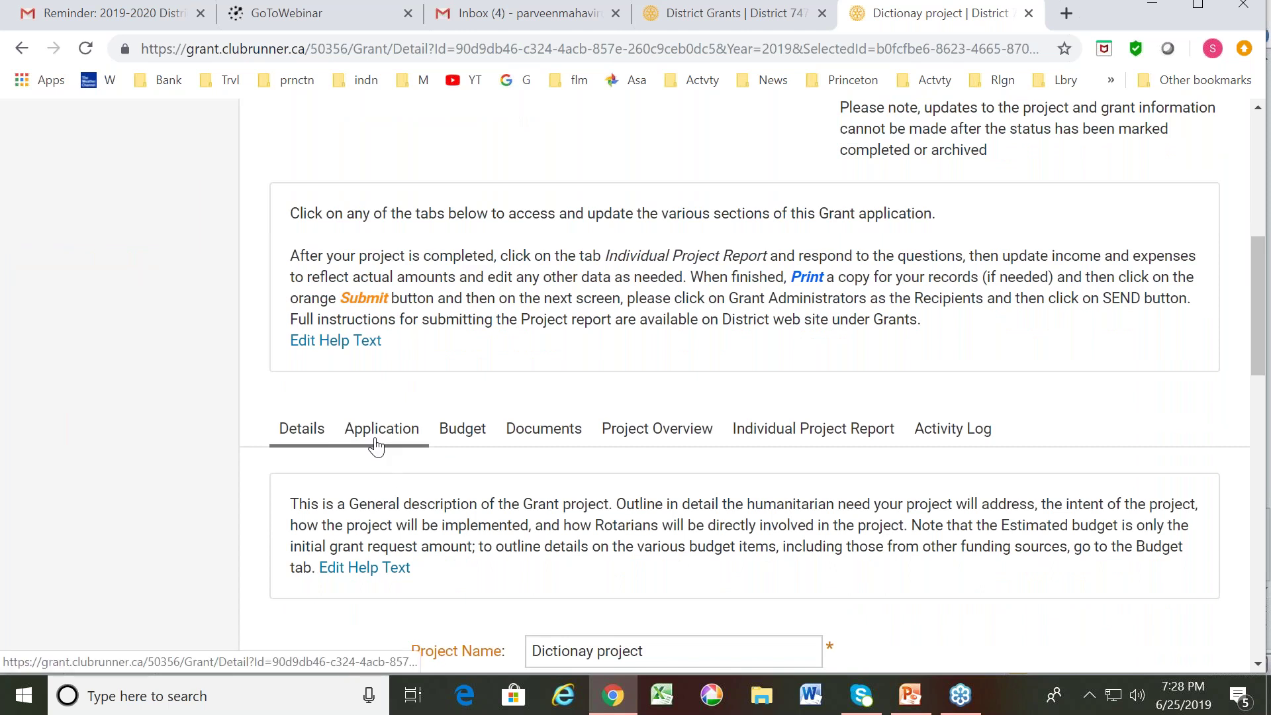
pyautogui.click(462, 445)
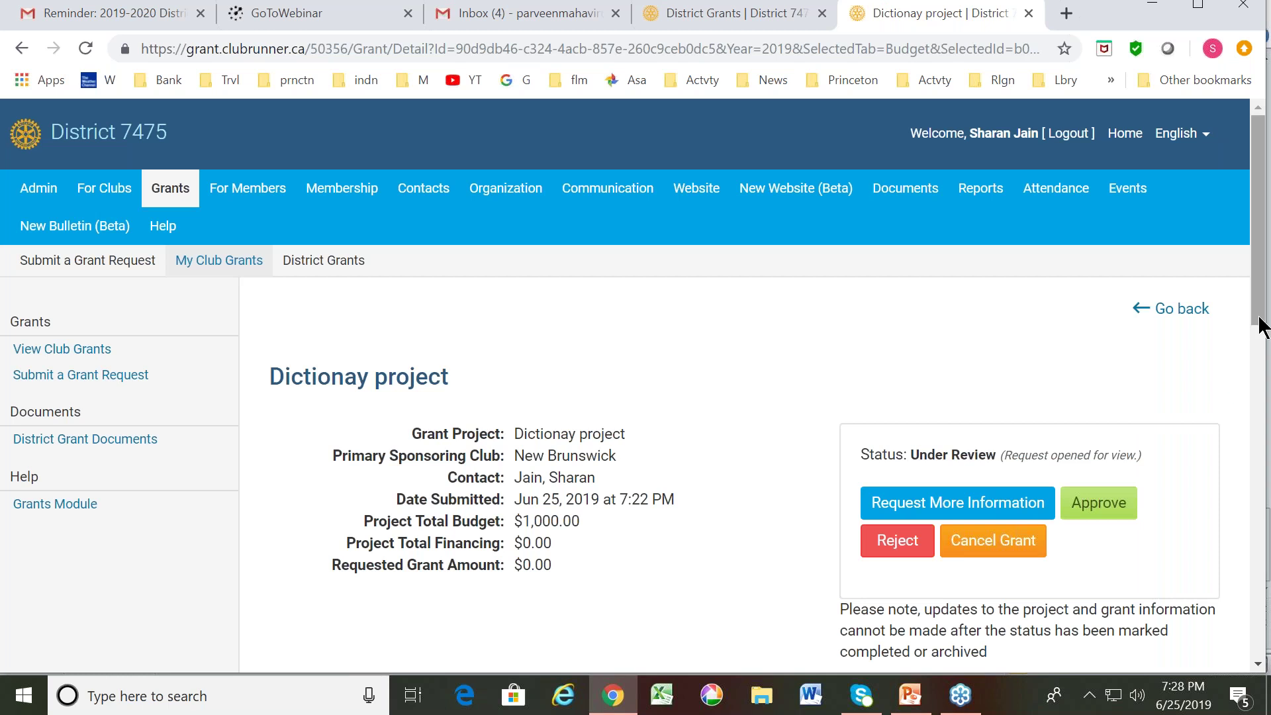
pyautogui.moveTo(1261, 345); pyautogui.dragTo(1259, 573)
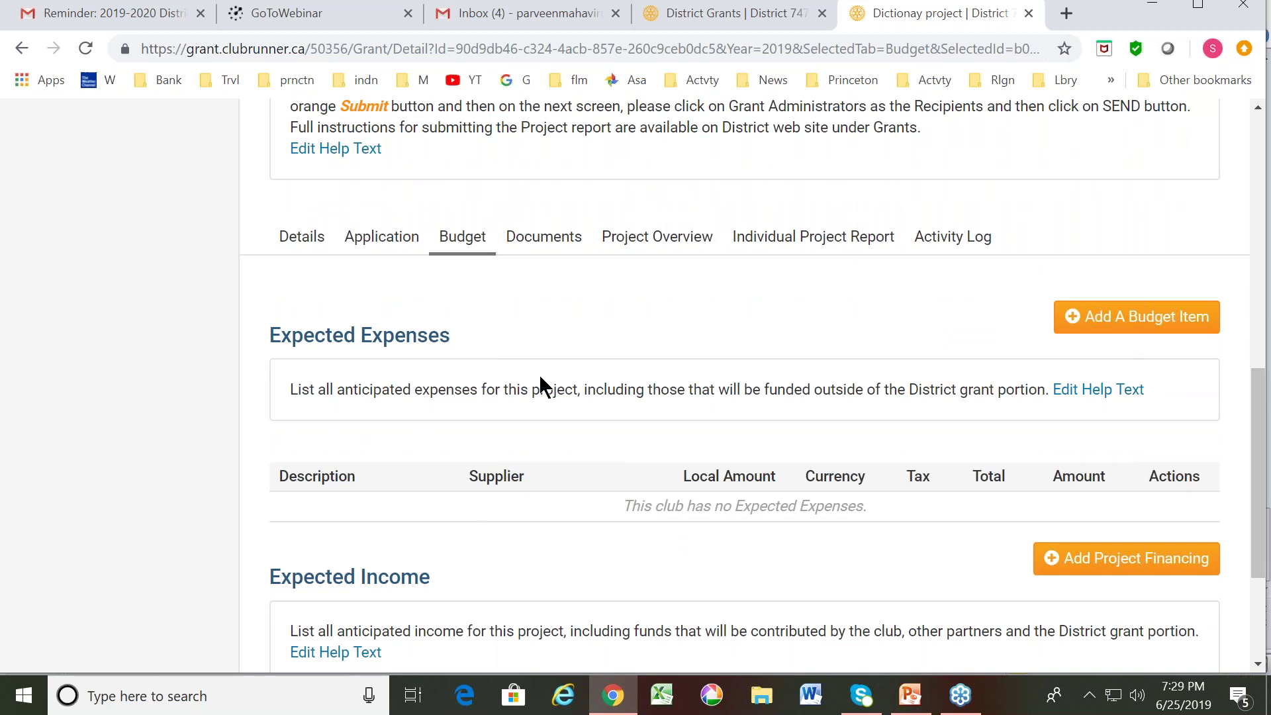
# - Add a budget item described as "cost of dictionaries" with a local and exchanged amount of 1,000.00 US dollars
pyautogui.click(1134, 328)
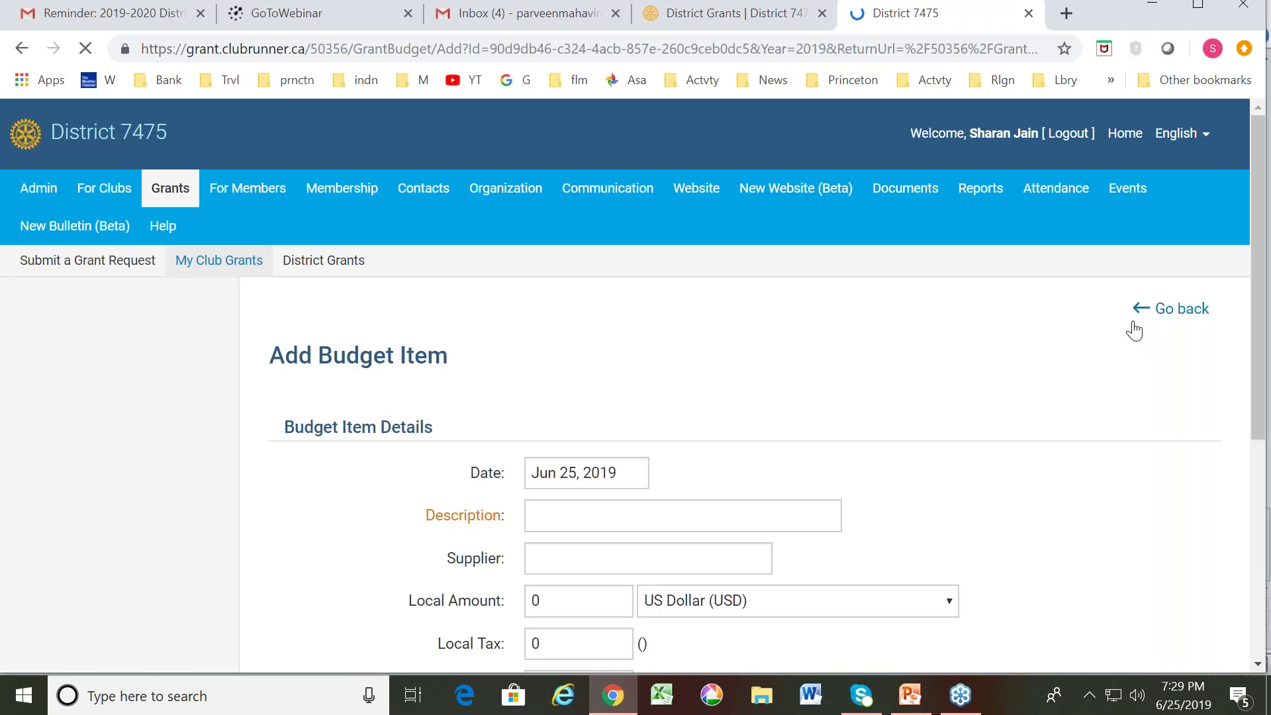
pyautogui.scroll(-1, 1263, 413)
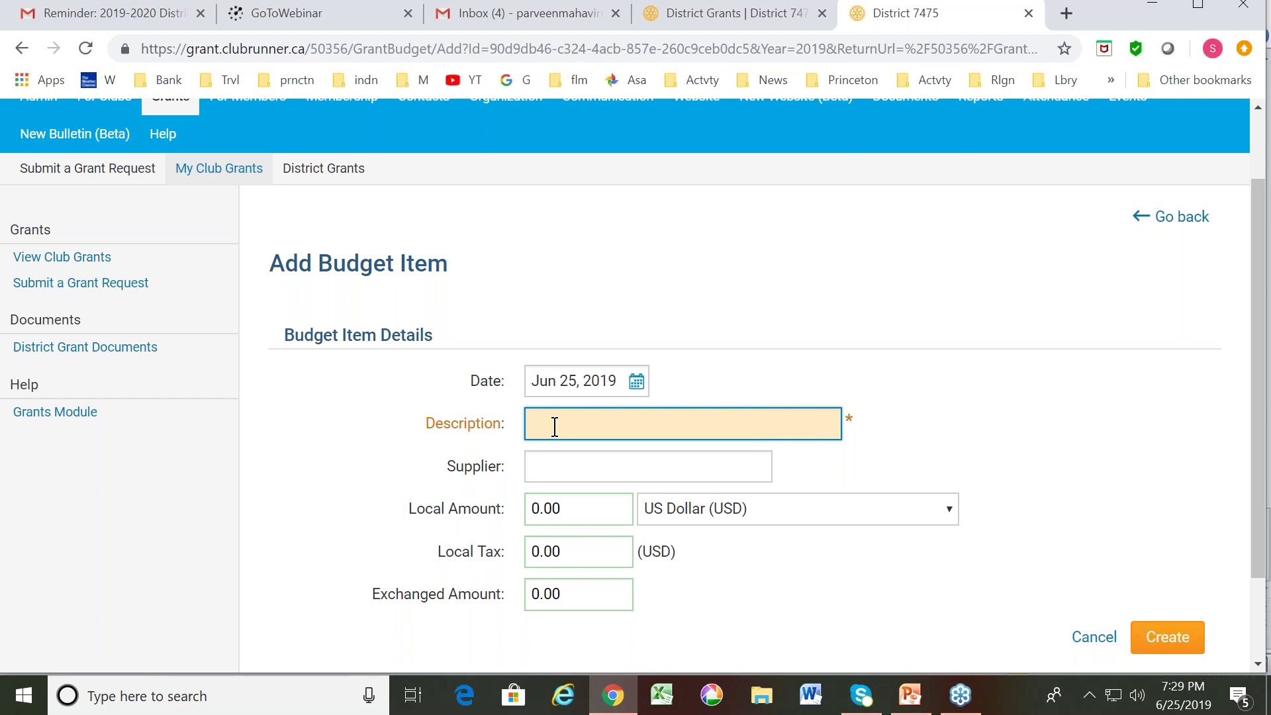
pyautogui.write('cost of dictionaries')
pyautogui.click(542, 510)
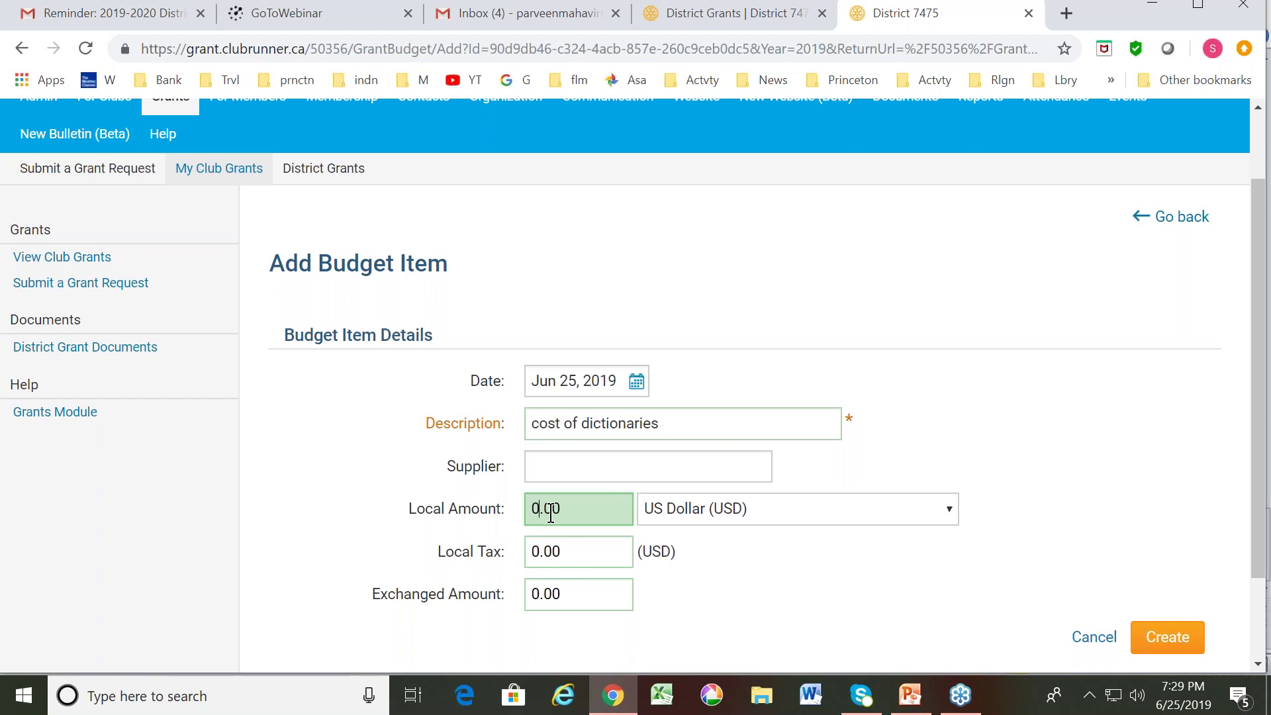
pyautogui.press('BackSpace')
pyautogui.write('1000')
pyautogui.click(600, 597)
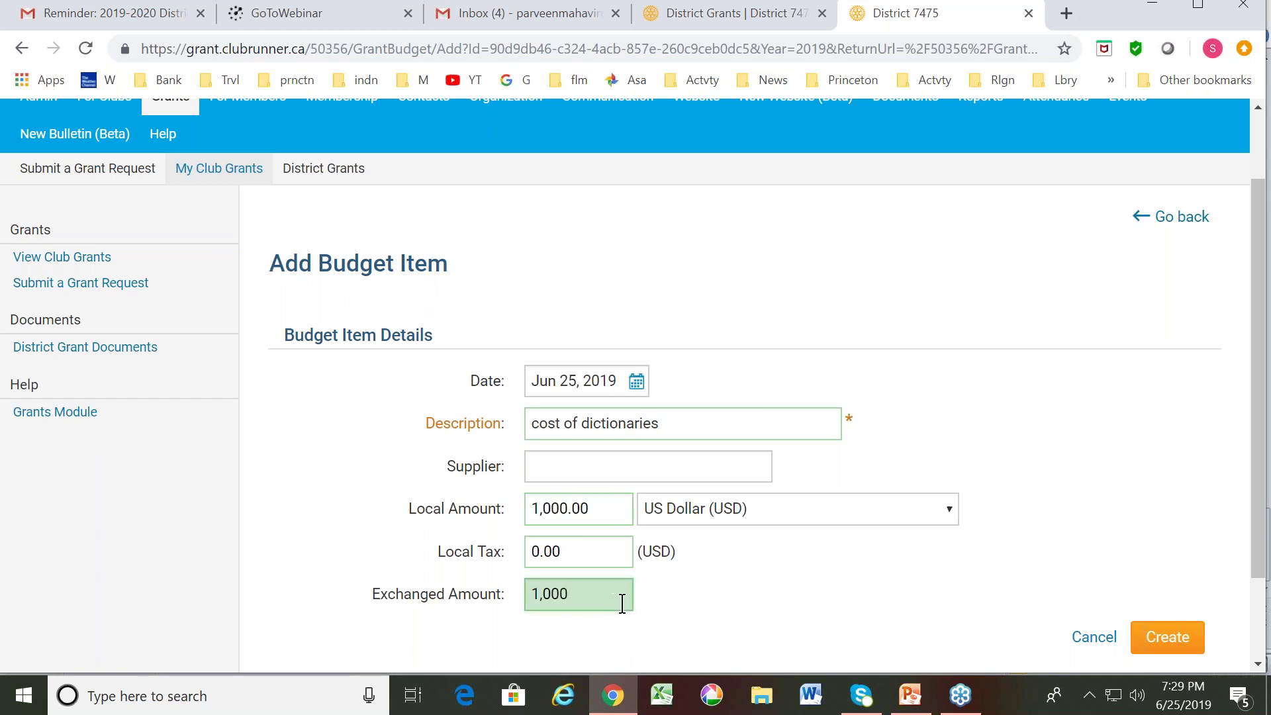
pyautogui.write('.00')
pyautogui.click(1168, 639)
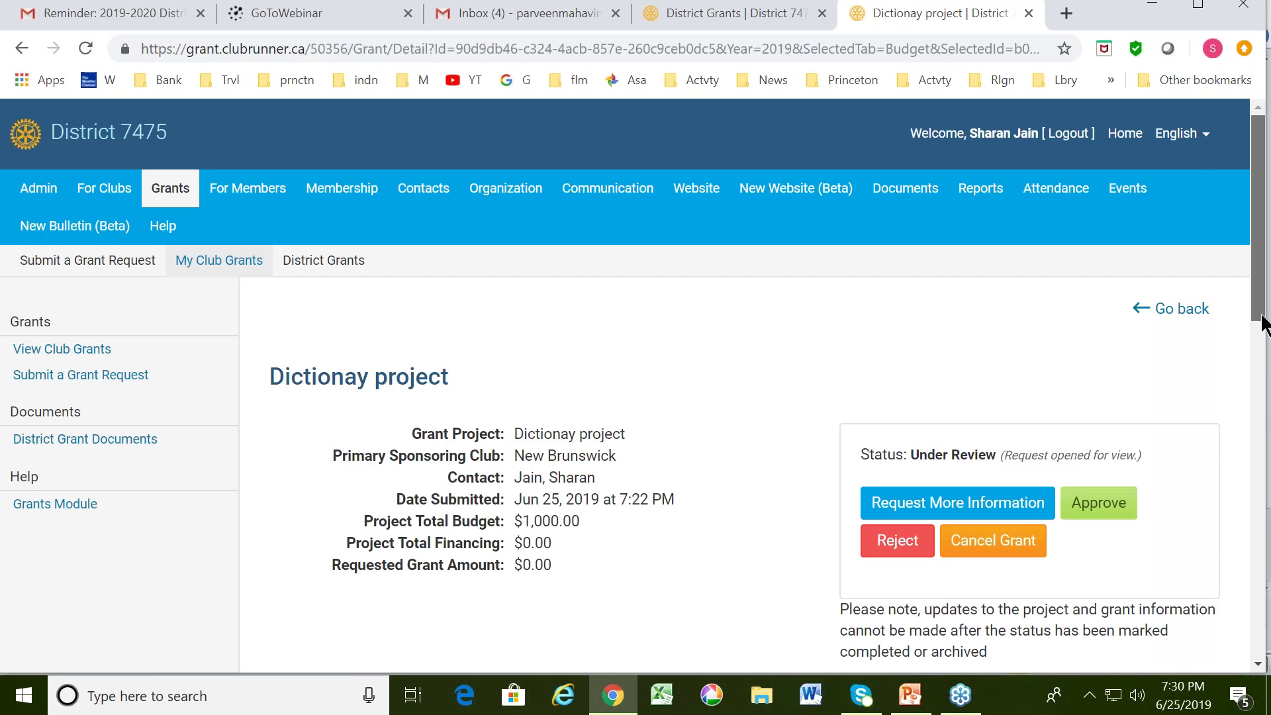
# - Check the saved expense in the grant's budget and open a new project financing entry under Expected Income
pyautogui.scroll(-1, 1265, 358)
pyautogui.scroll(-6, 1268, 381)
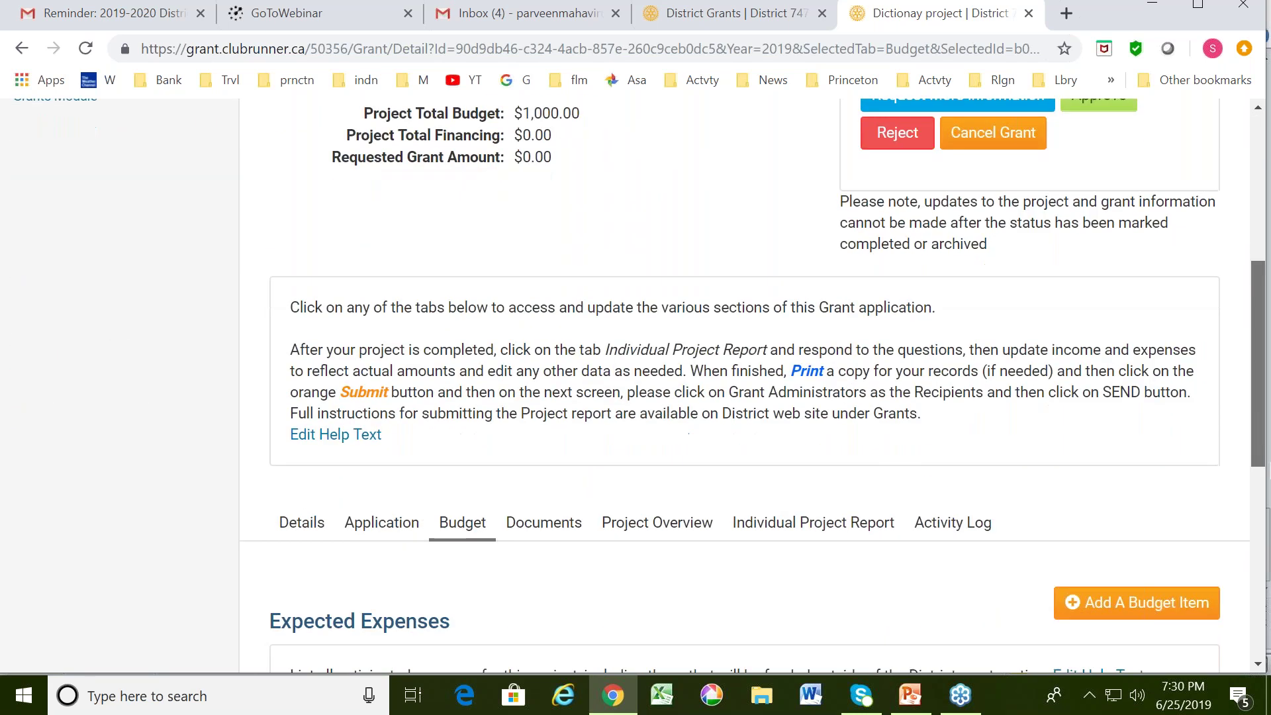
pyautogui.moveTo(1266, 501); pyautogui.dragTo(1258, 579)
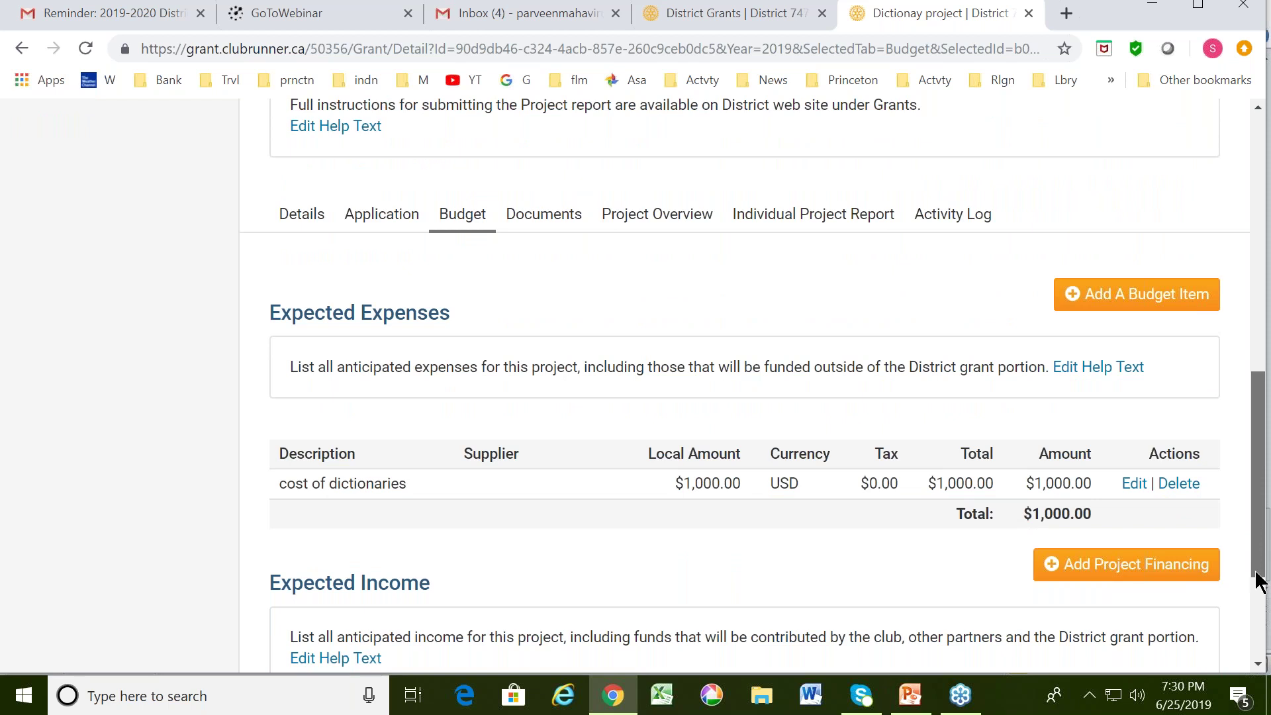
pyautogui.moveTo(1260, 581); pyautogui.dragTo(1262, 600)
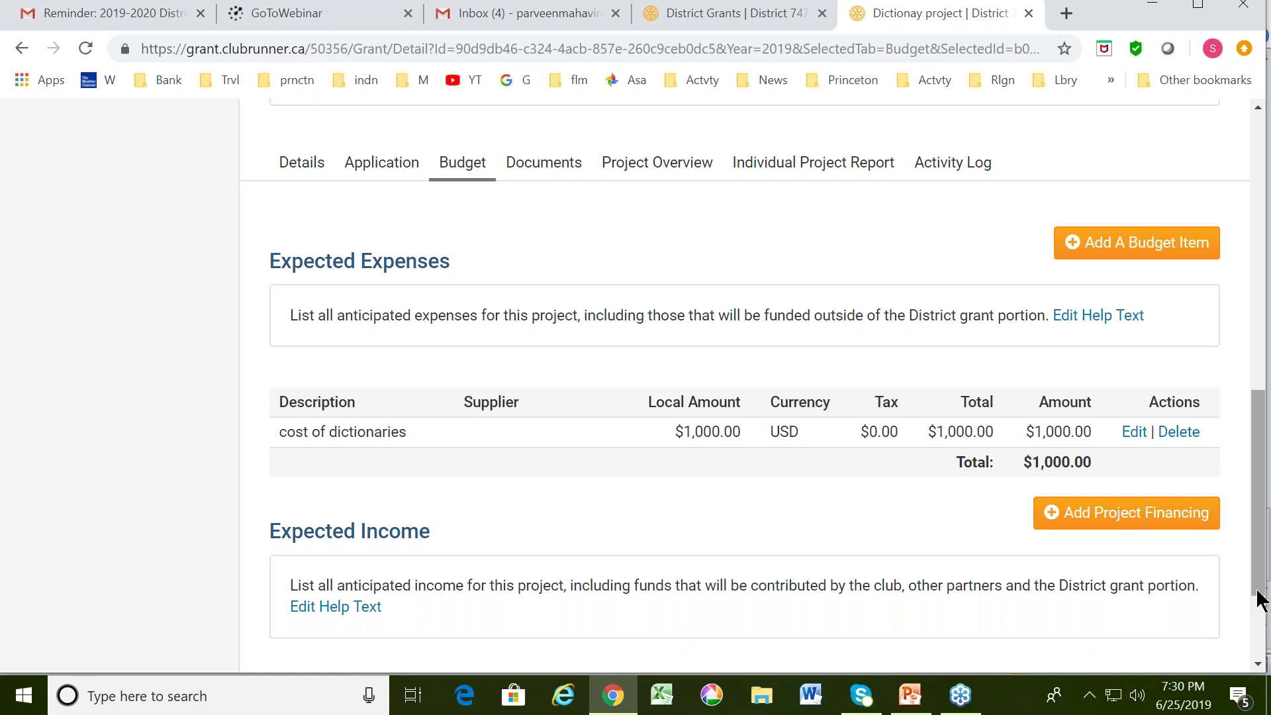
pyautogui.moveTo(1260, 599); pyautogui.dragTo(1258, 593)
pyautogui.moveTo(1263, 456); pyautogui.dragTo(1269, 493)
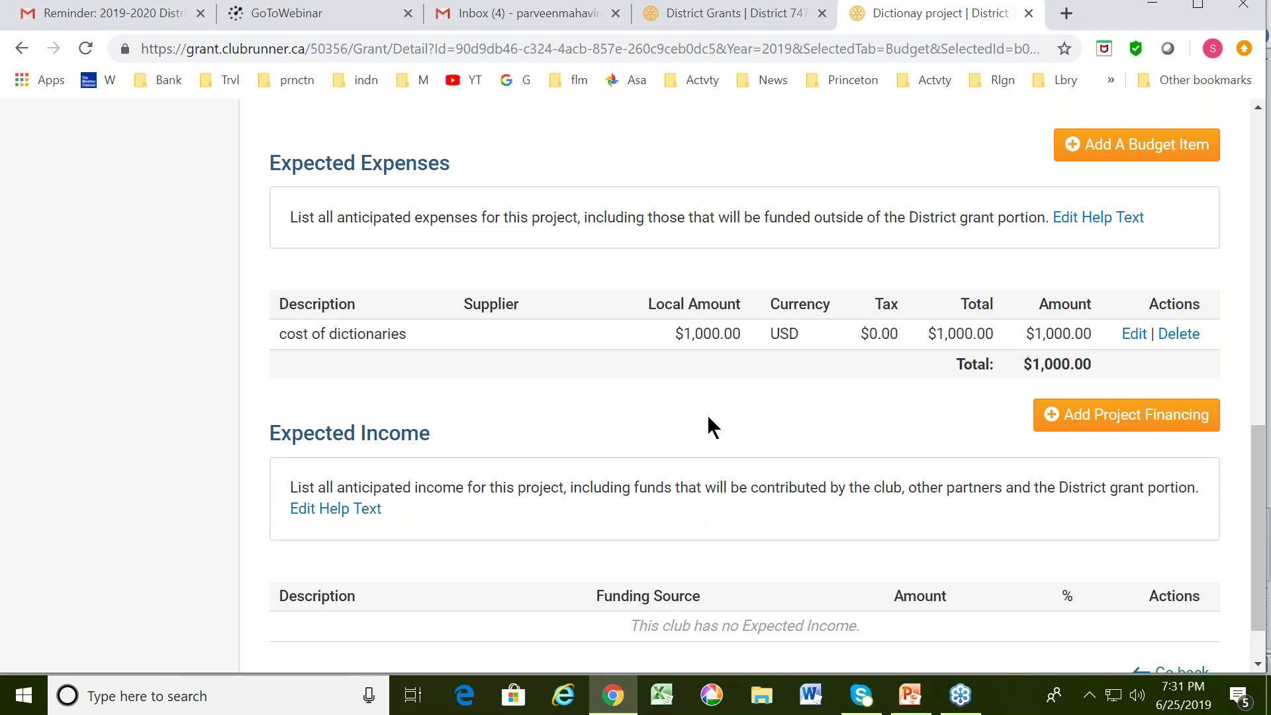
pyautogui.click(1134, 425)
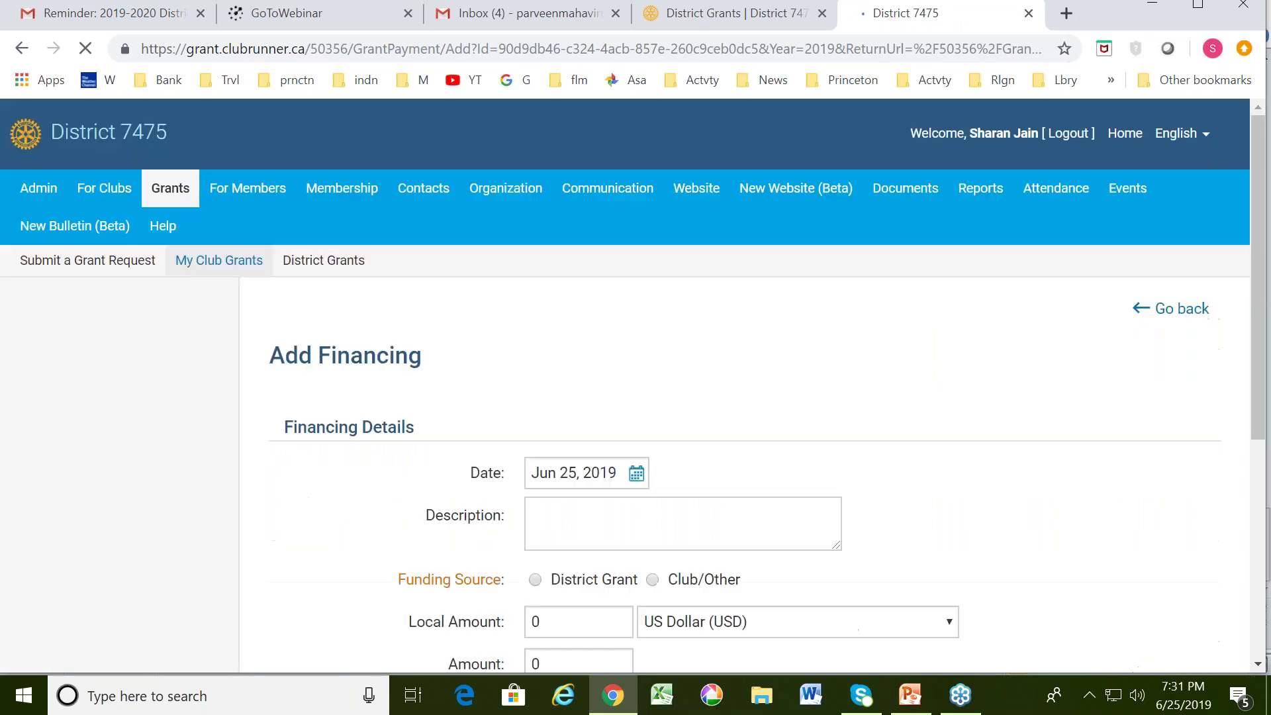
pyautogui.moveTo(1261, 404); pyautogui.dragTo(1262, 465)
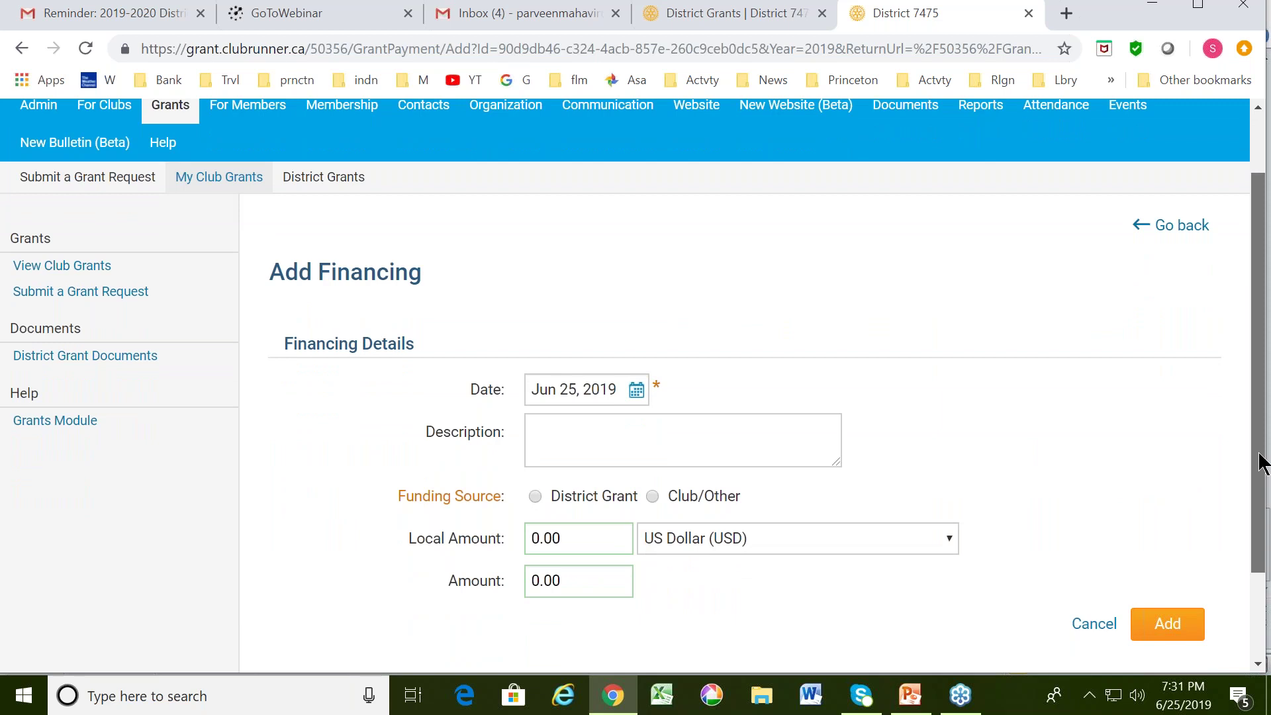
pyautogui.moveTo(1261, 463); pyautogui.dragTo(1260, 487)
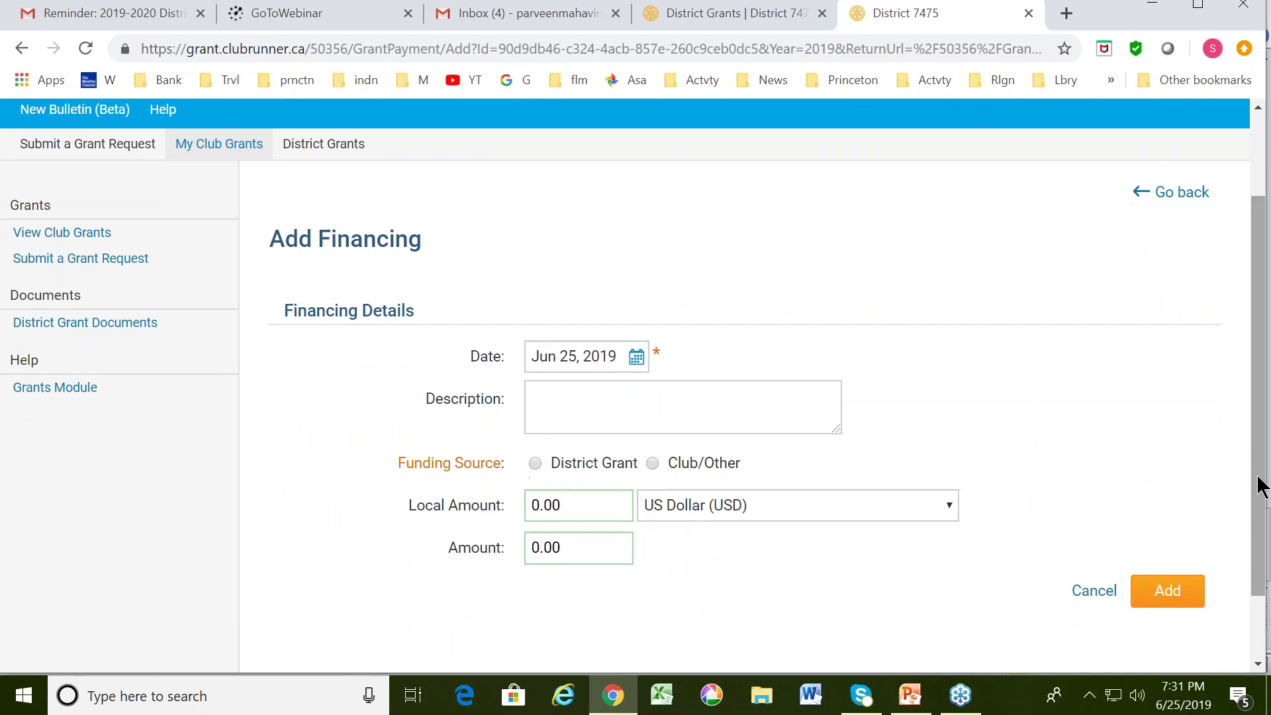
# - Add the financing entry as "club contribution" with funding source Club/Other and a local amount of 250 US dollars
pyautogui.click(535, 398)
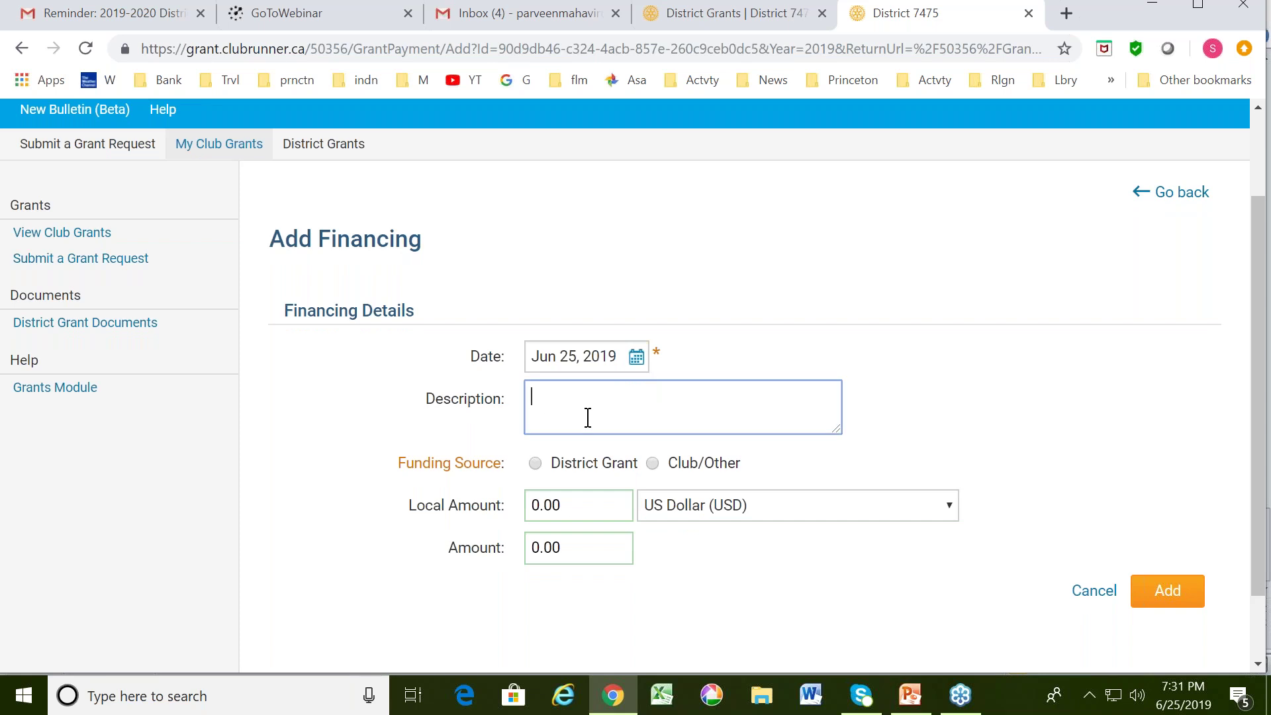
pyautogui.write('club contribution')
pyautogui.click(653, 463)
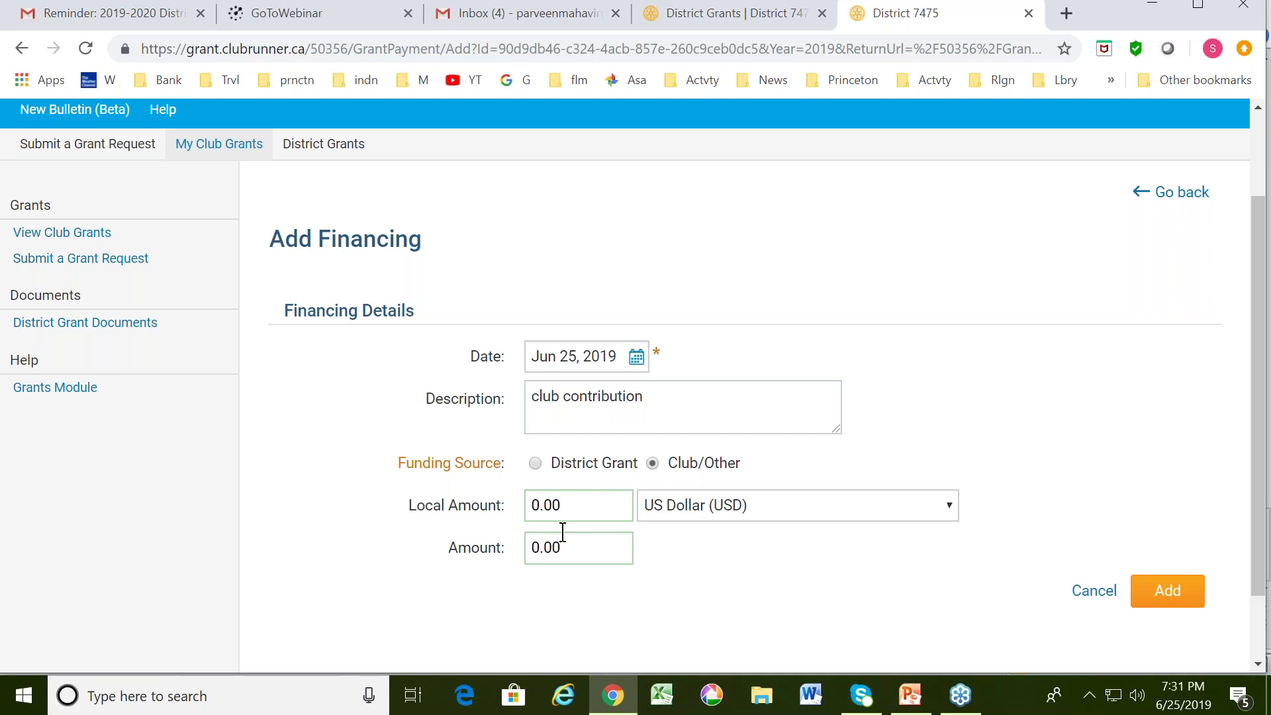
pyautogui.click(544, 508)
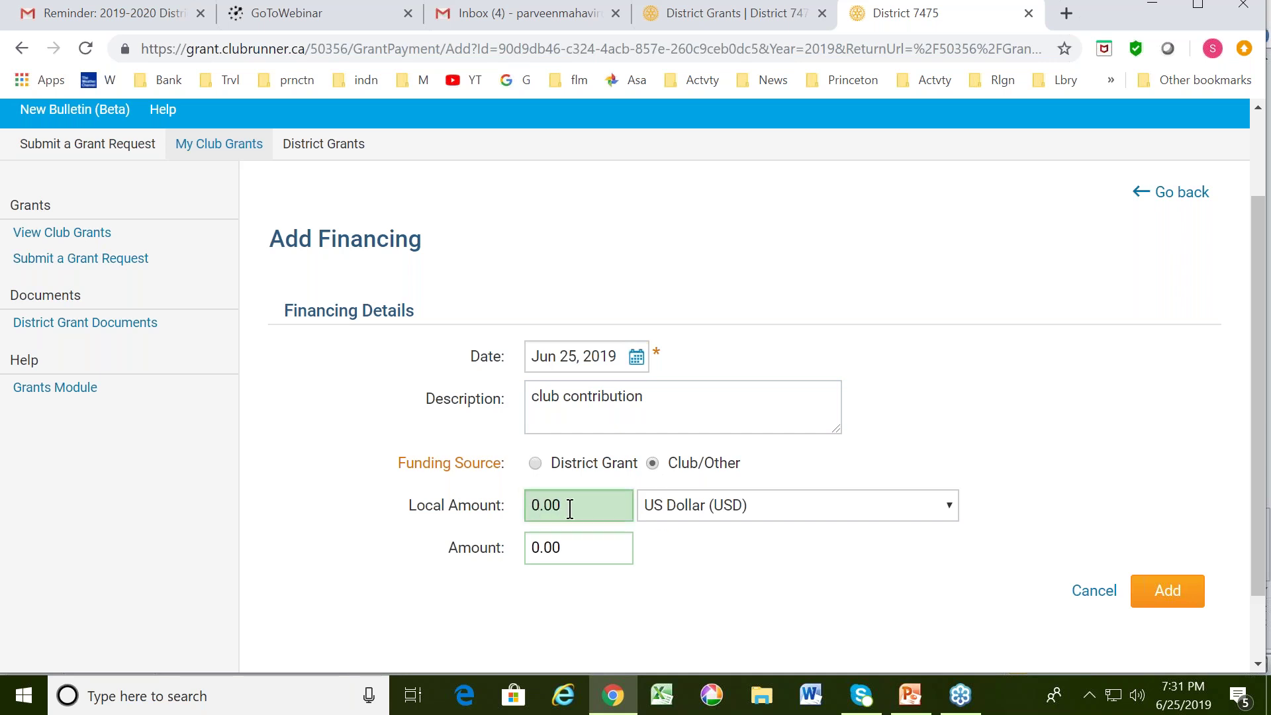
pyautogui.press('BackSpace')
pyautogui.write('250')
pyautogui.click(1167, 594)
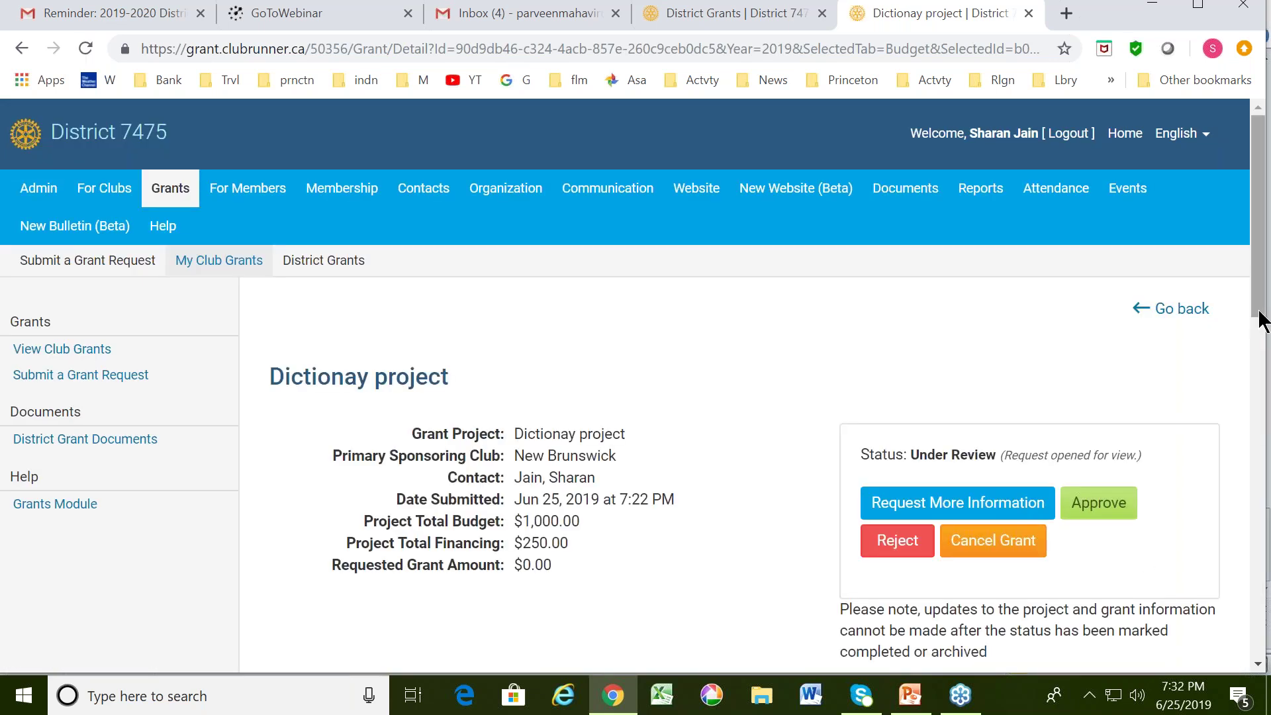
# - Add a second project financing entry with funding source District Grant and a local amount of 750 US dollars
pyautogui.moveTo(1262, 329); pyautogui.dragTo(1257, 637)
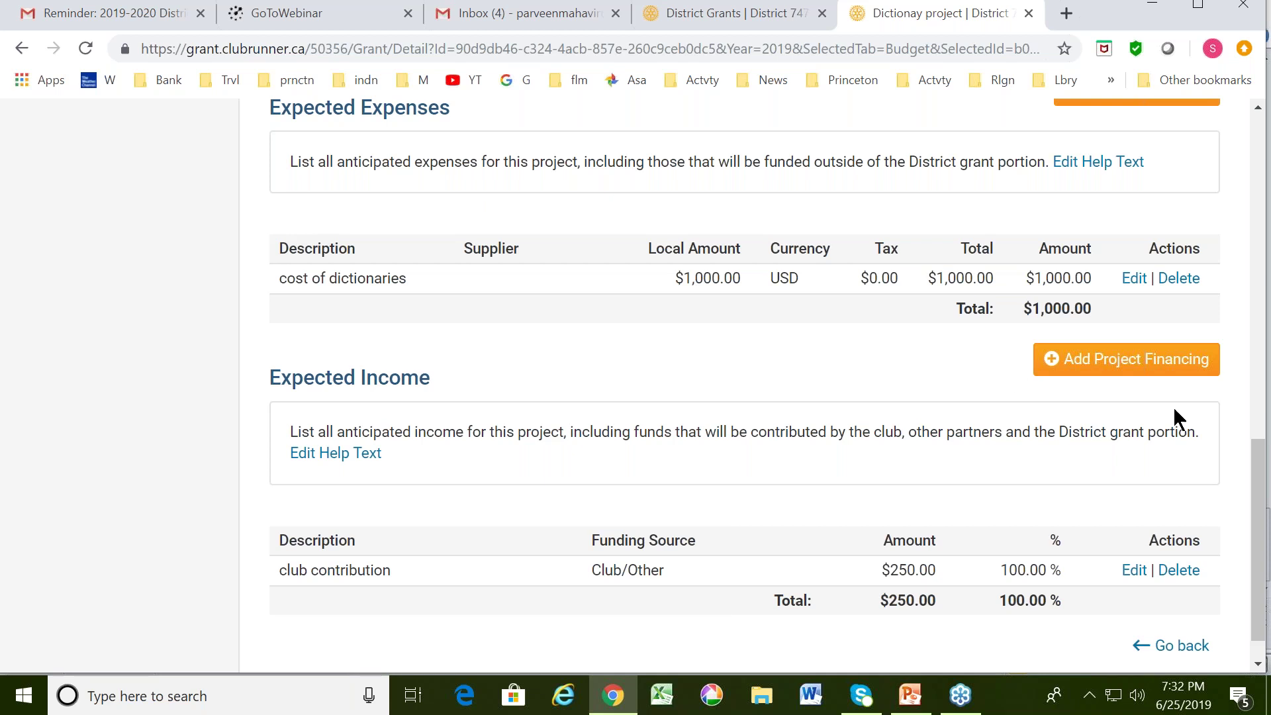
pyautogui.click(1127, 364)
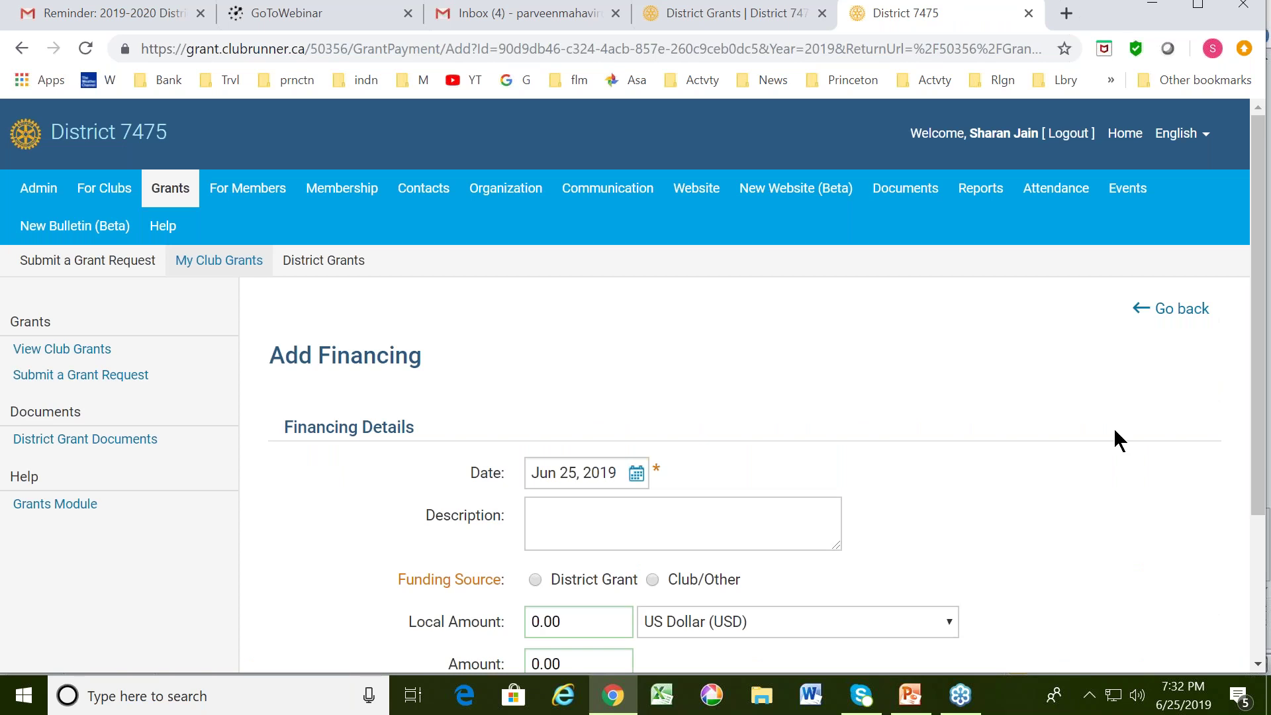
pyautogui.moveTo(1263, 363); pyautogui.dragTo(1266, 440)
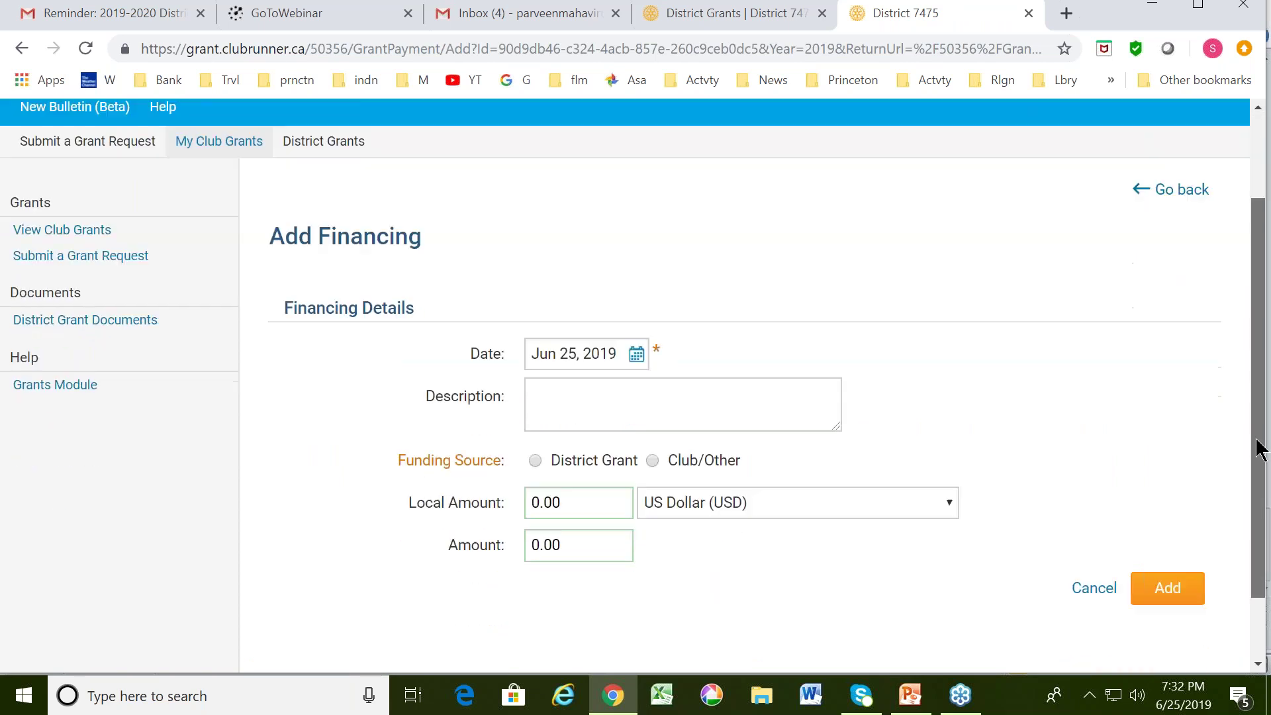
pyautogui.click(535, 457)
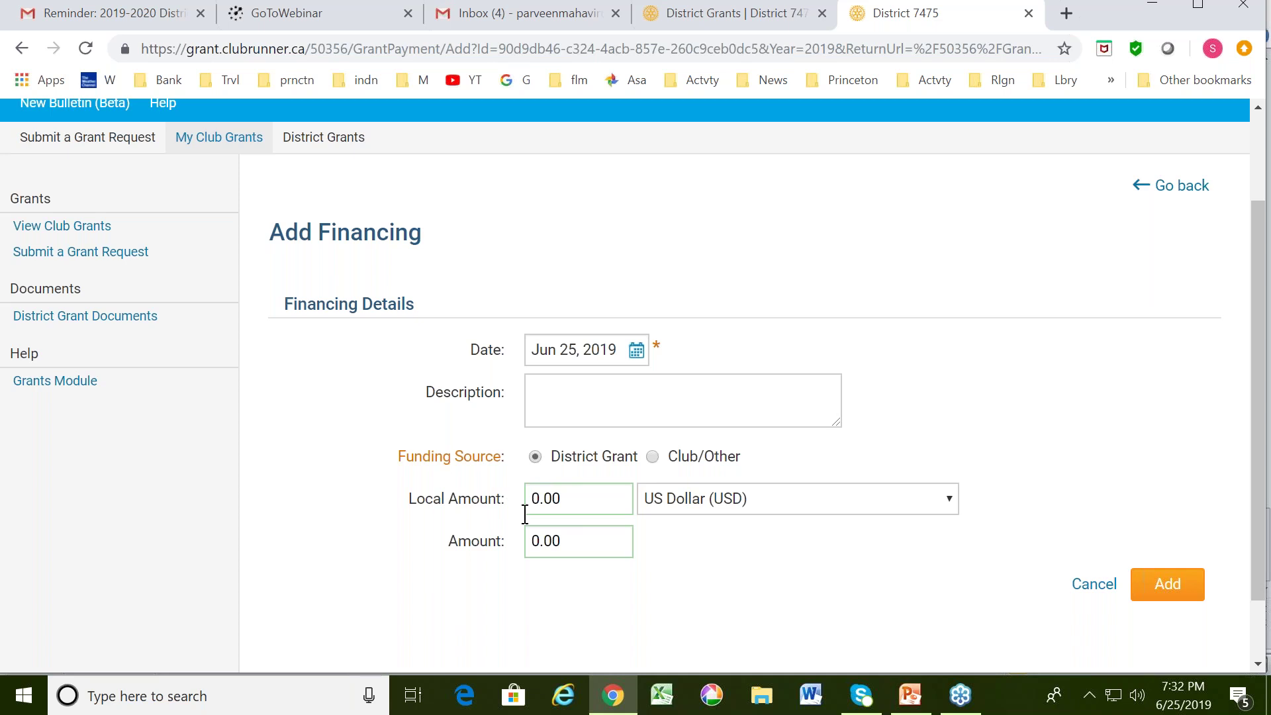
pyautogui.click(540, 500)
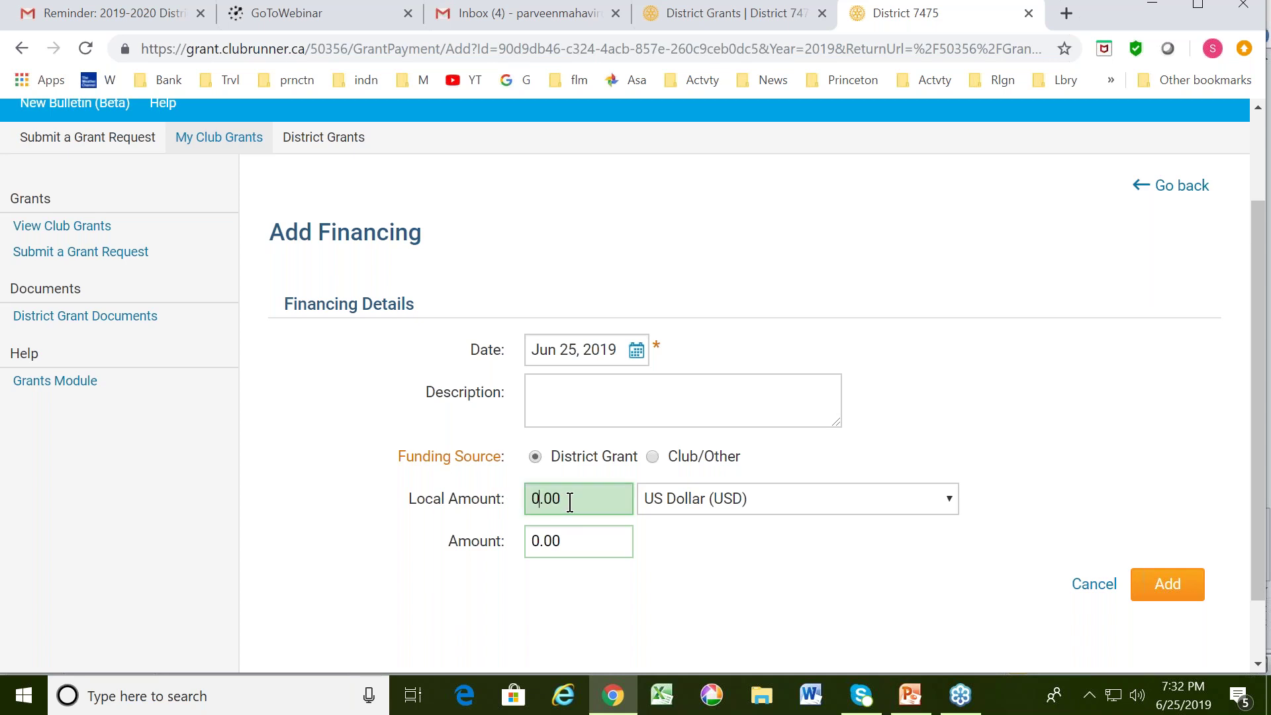
pyautogui.press('BackSpace')
pyautogui.write('750')
pyautogui.click(1167, 589)
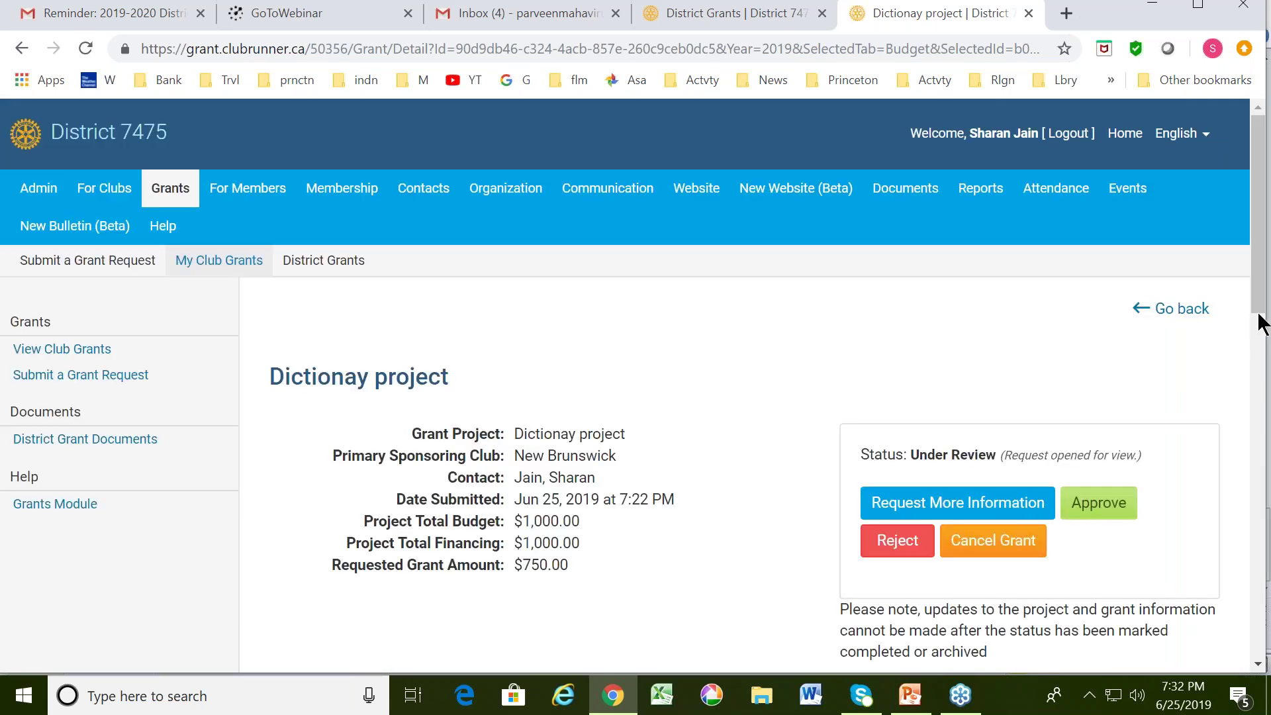
# - Review the expected income amounts and percentages, and check the budget and requested grant figures in the grant summary
pyautogui.moveTo(1260, 318); pyautogui.dragTo(1243, 647)
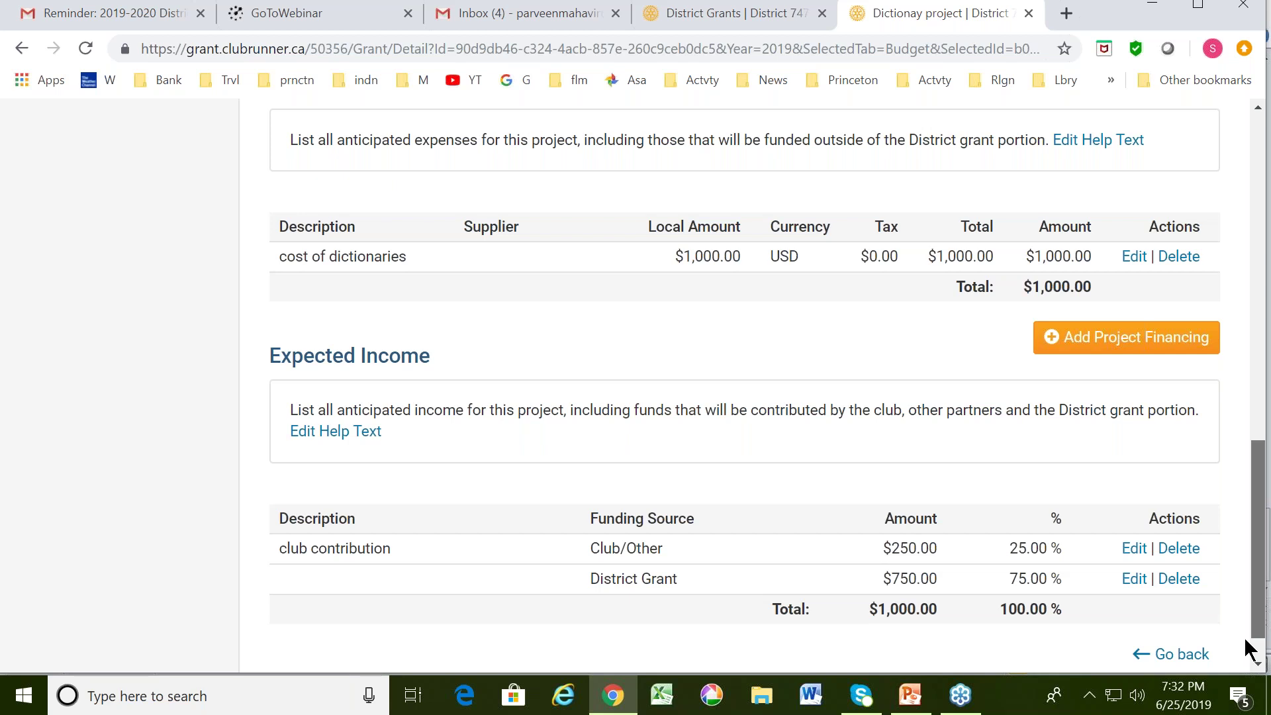
pyautogui.moveTo(1250, 649); pyautogui.dragTo(1260, 649)
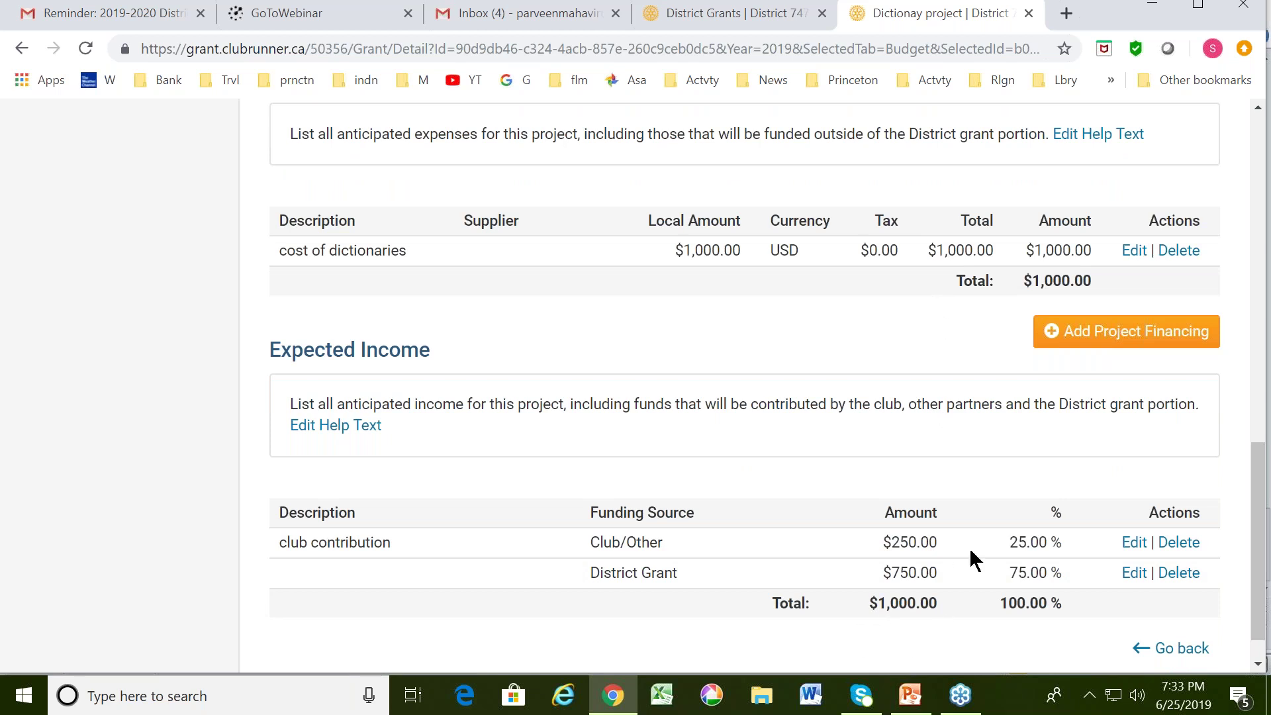
pyautogui.moveTo(1260, 530); pyautogui.dragTo(1260, 575)
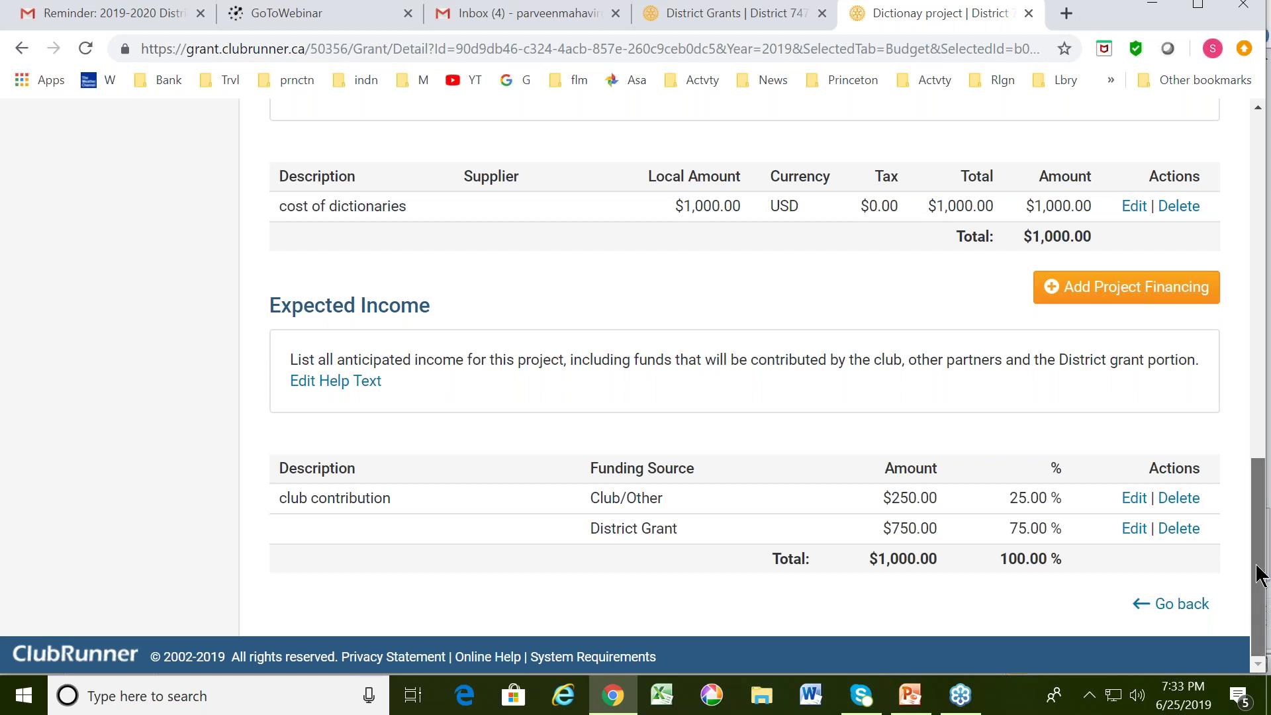
pyautogui.moveTo(1260, 574); pyautogui.dragTo(1265, 302)
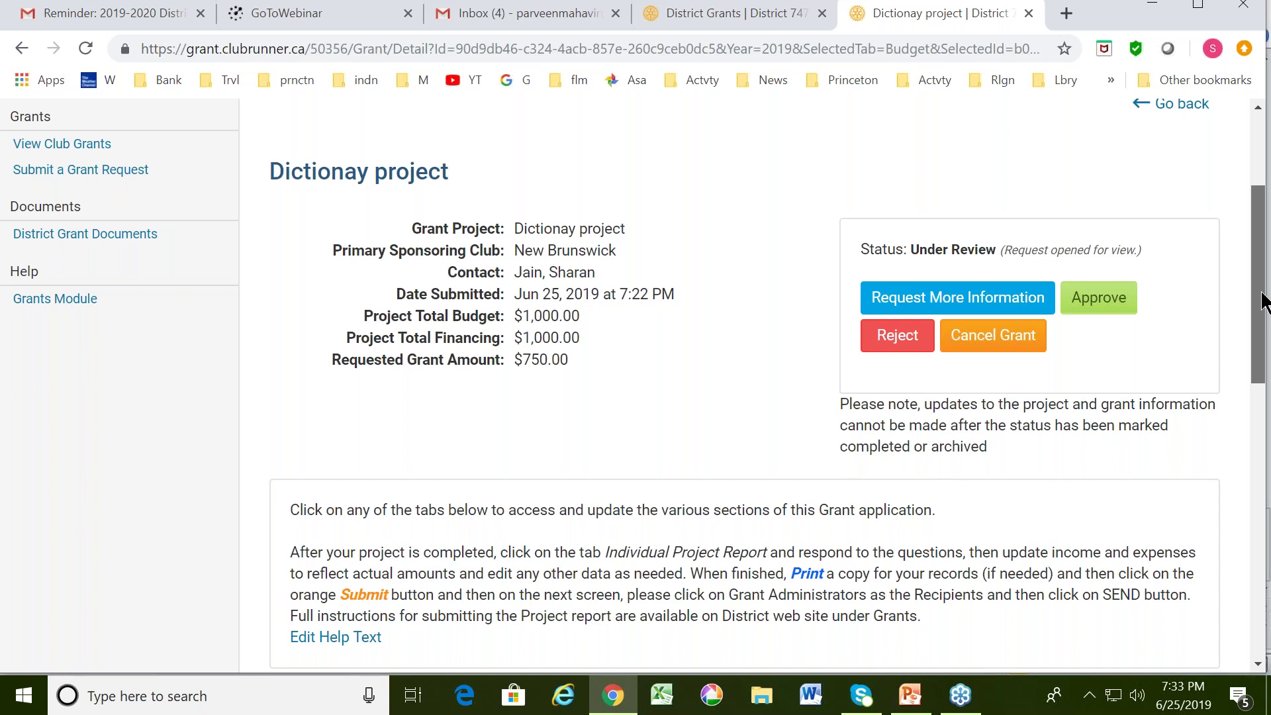
pyautogui.moveTo(1265, 302); pyautogui.dragTo(1266, 416)
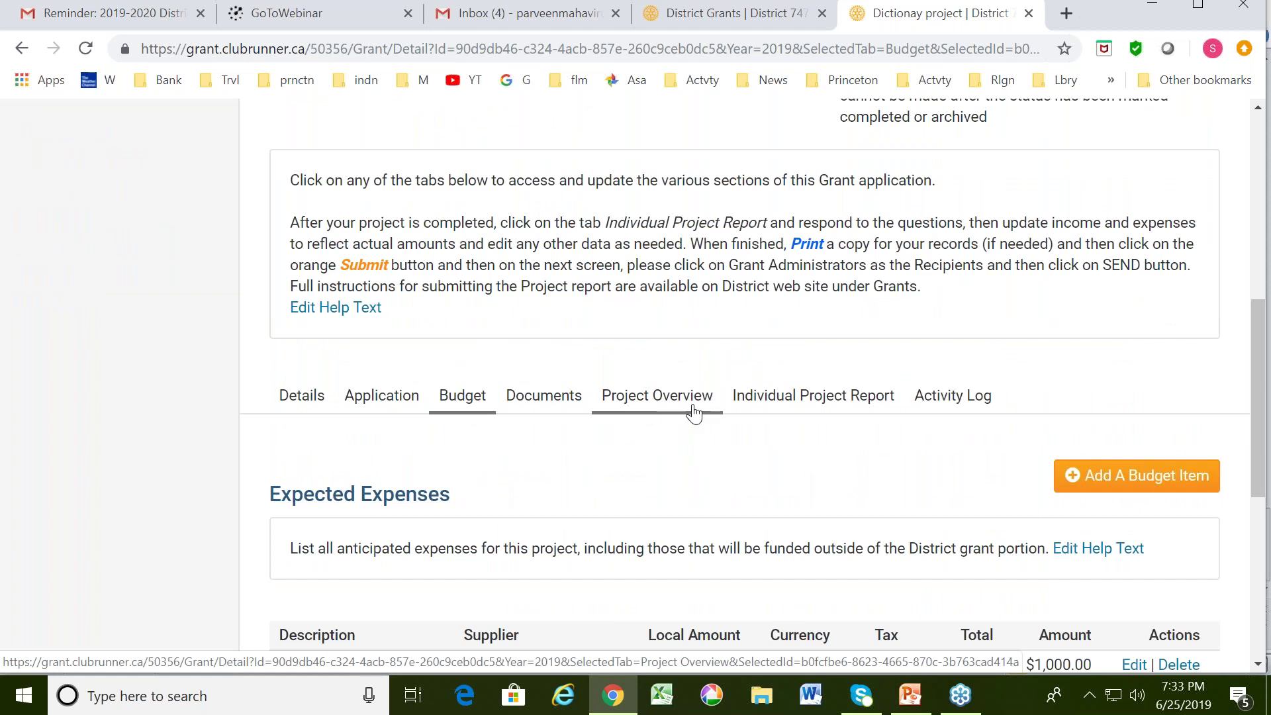
# - Open the grant's Project Overview and review the project description, general description and community impact sections
pyautogui.click(664, 404)
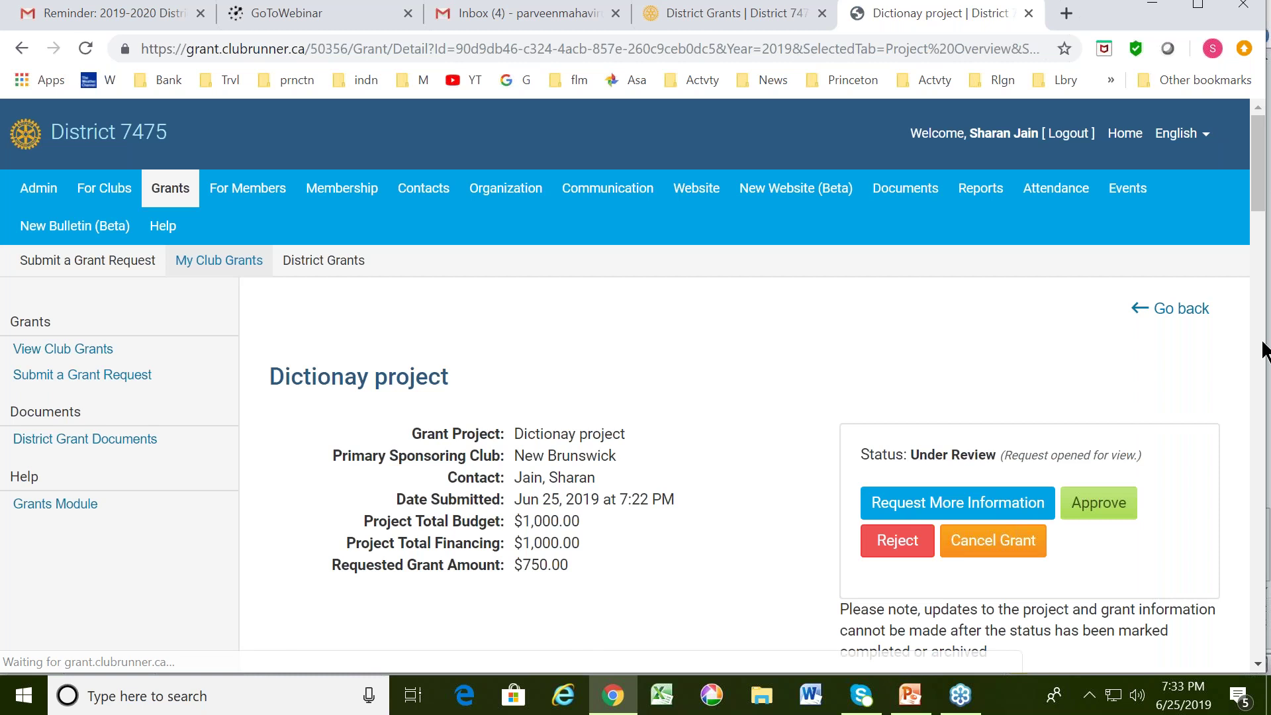
pyautogui.click(1259, 331)
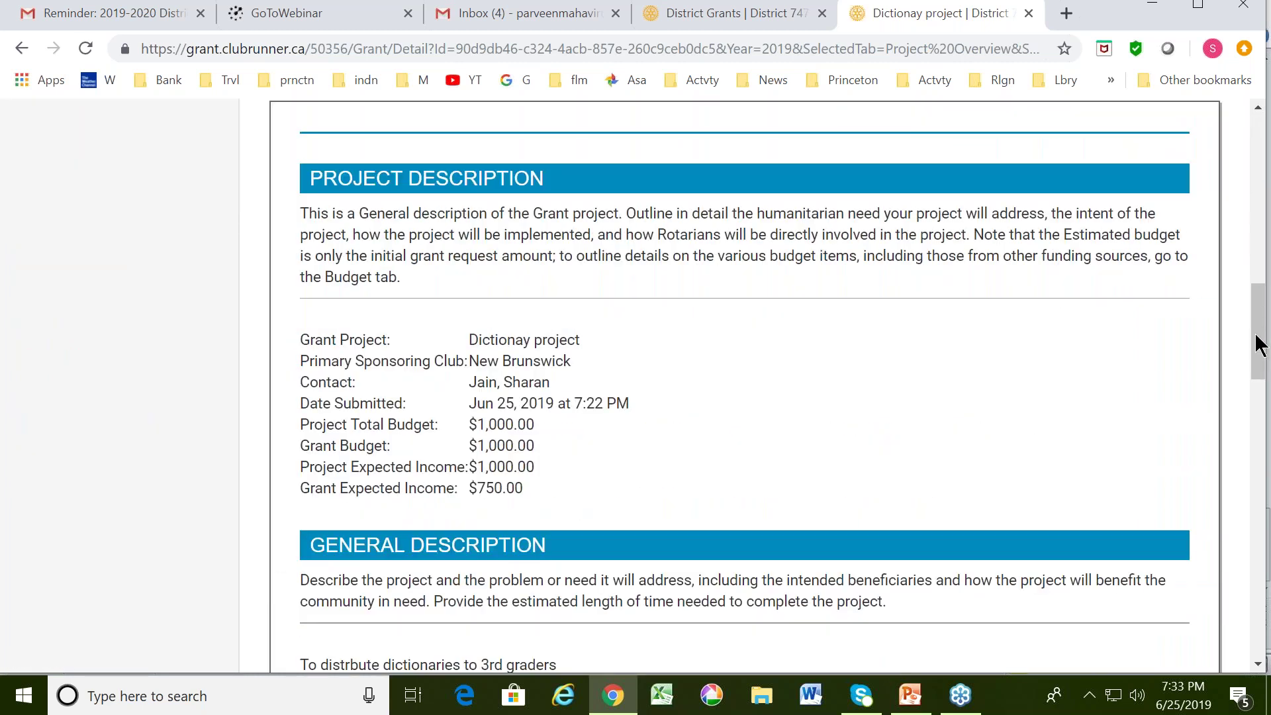
pyautogui.click(1260, 391)
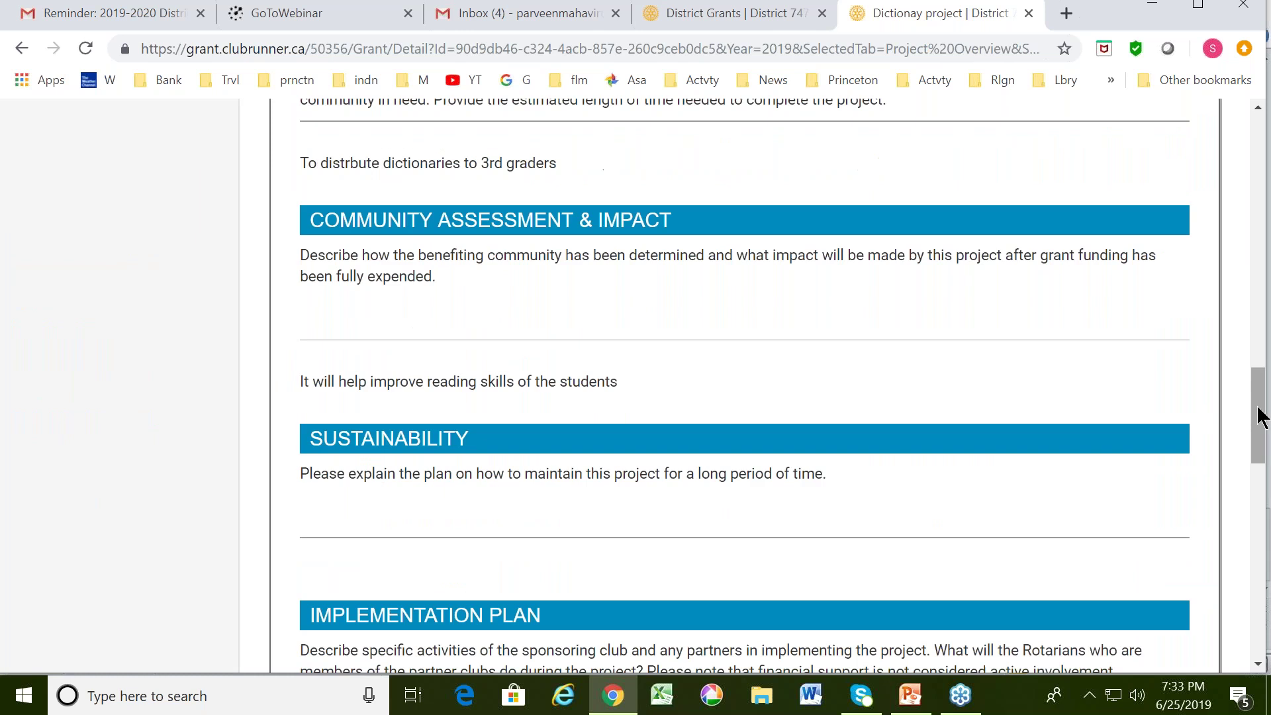
pyautogui.moveTo(1261, 400)
pyautogui.mouseDown()
pyautogui.moveTo(1263, 383)
pyautogui.moveTo(1260, 402)
pyautogui.mouseUp()
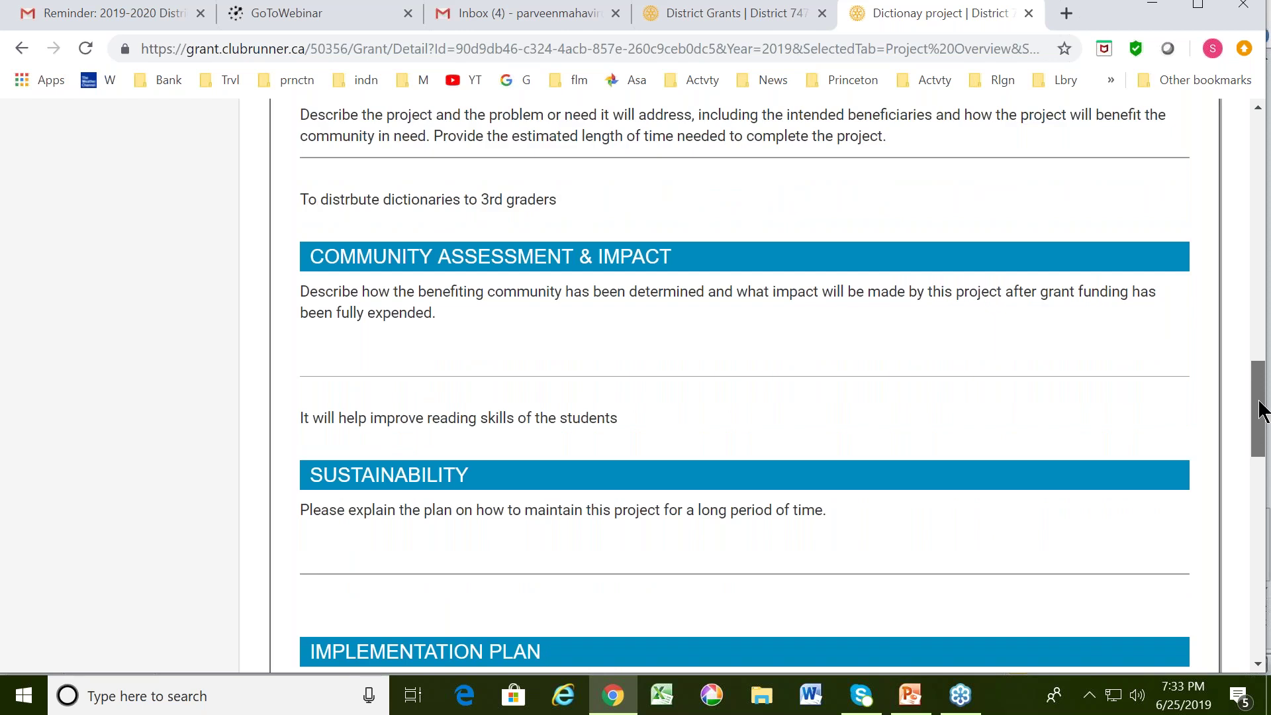
pyautogui.moveTo(1261, 411); pyautogui.dragTo(1268, 242)
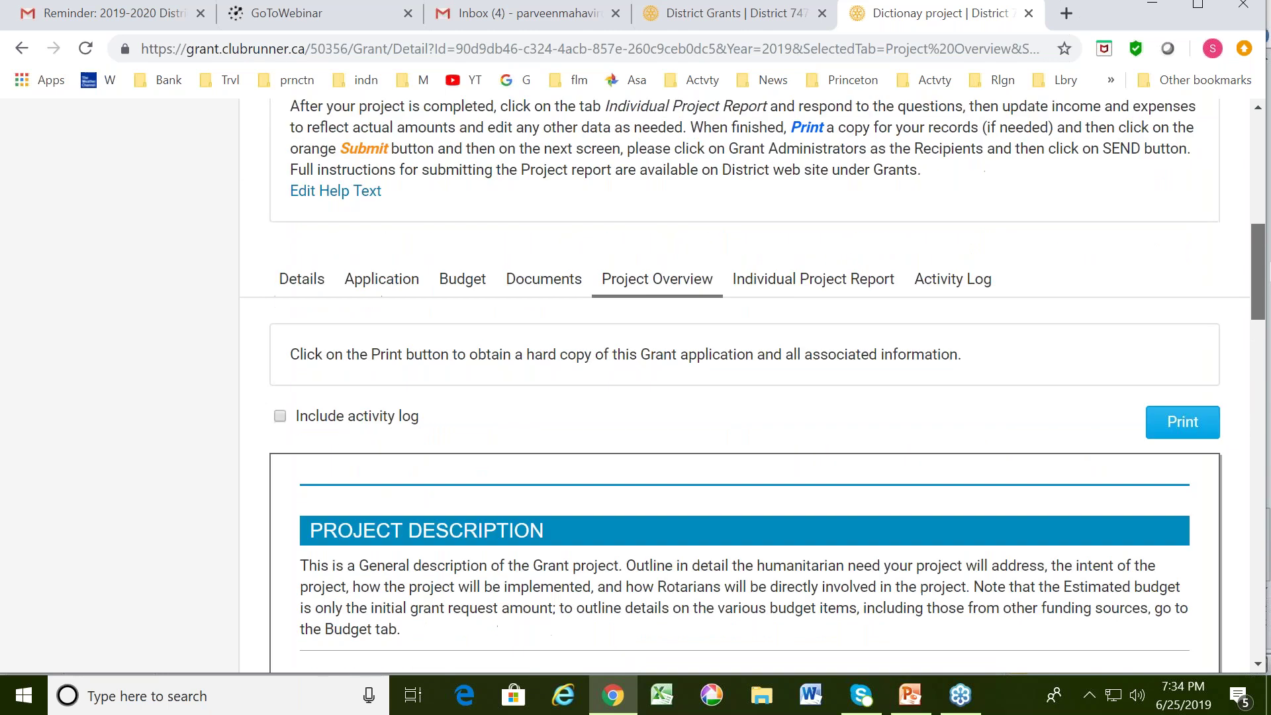
# - Send a request for more information on the dictionary project grant, leaving the comments blank
pyautogui.scroll(5, 753, 386)
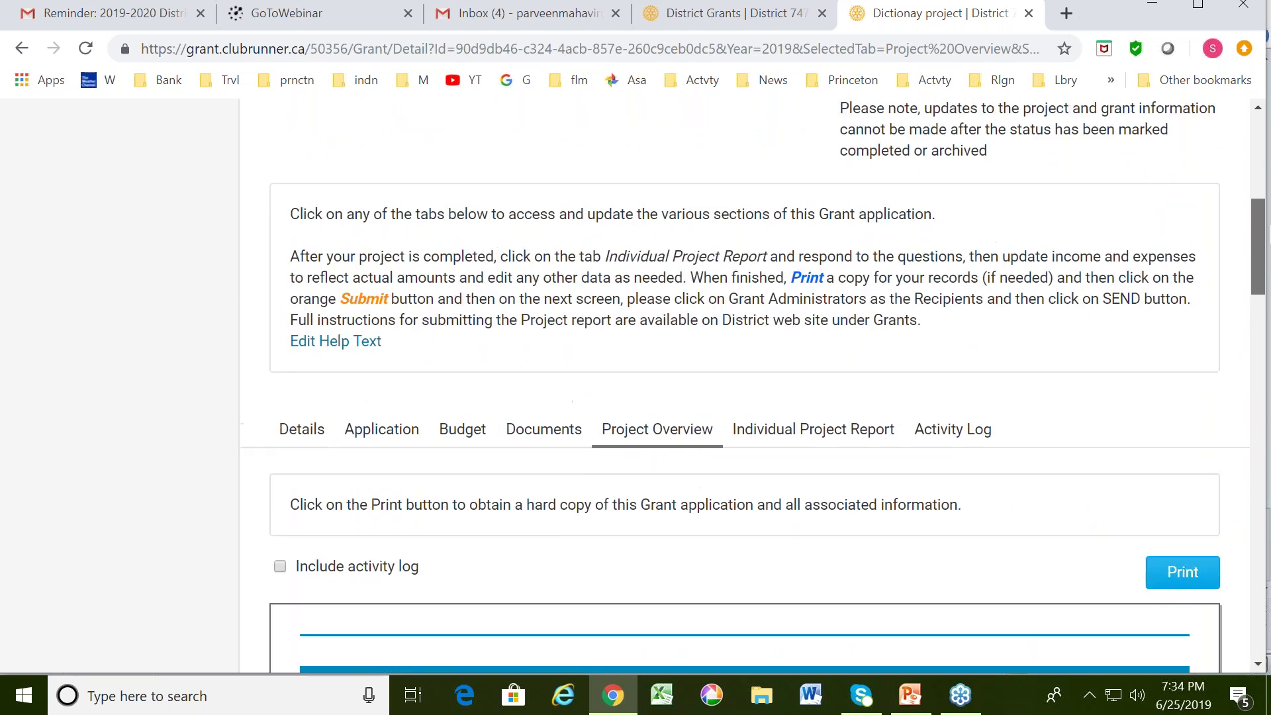
pyautogui.scroll(1, 753, 385)
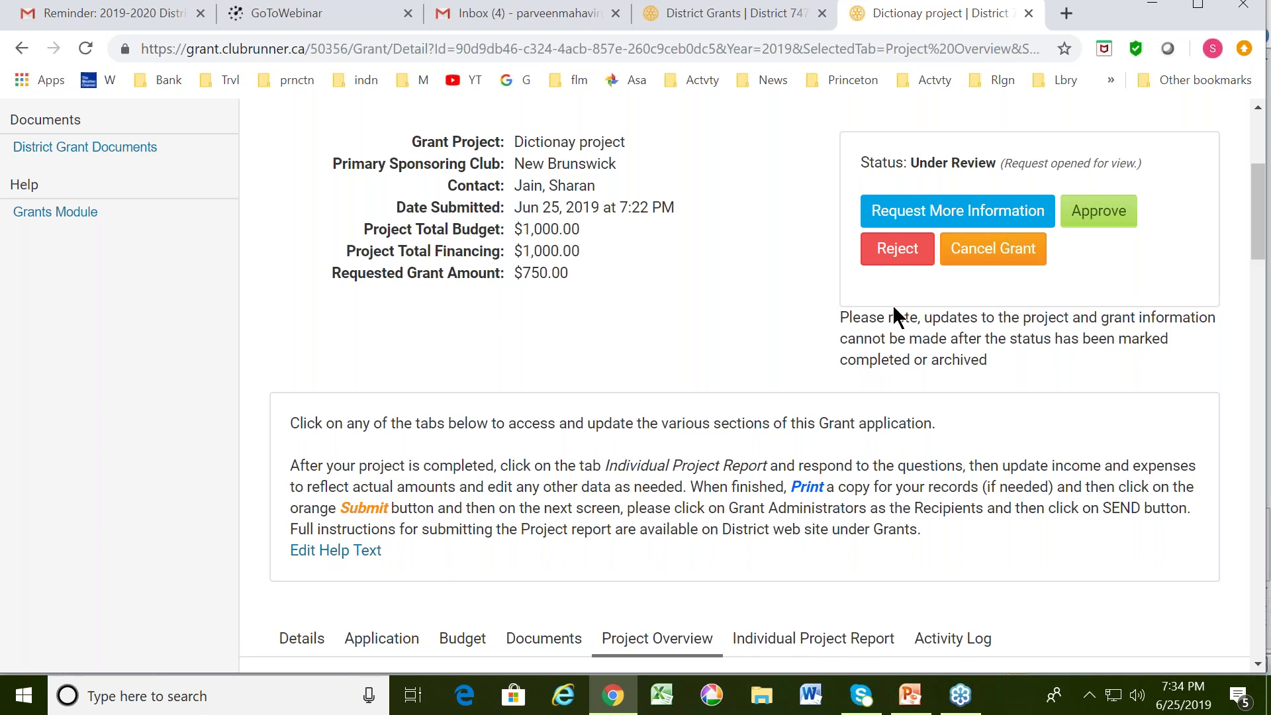
pyautogui.click(943, 212)
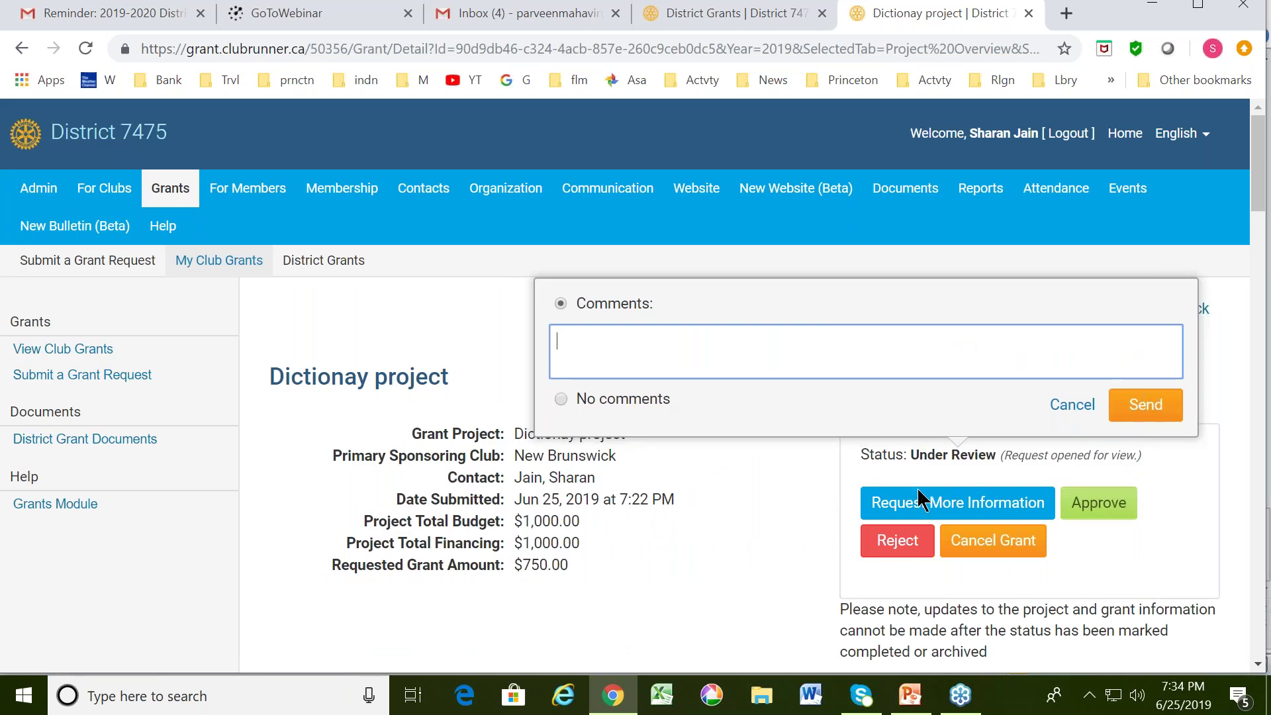
pyautogui.click(1150, 410)
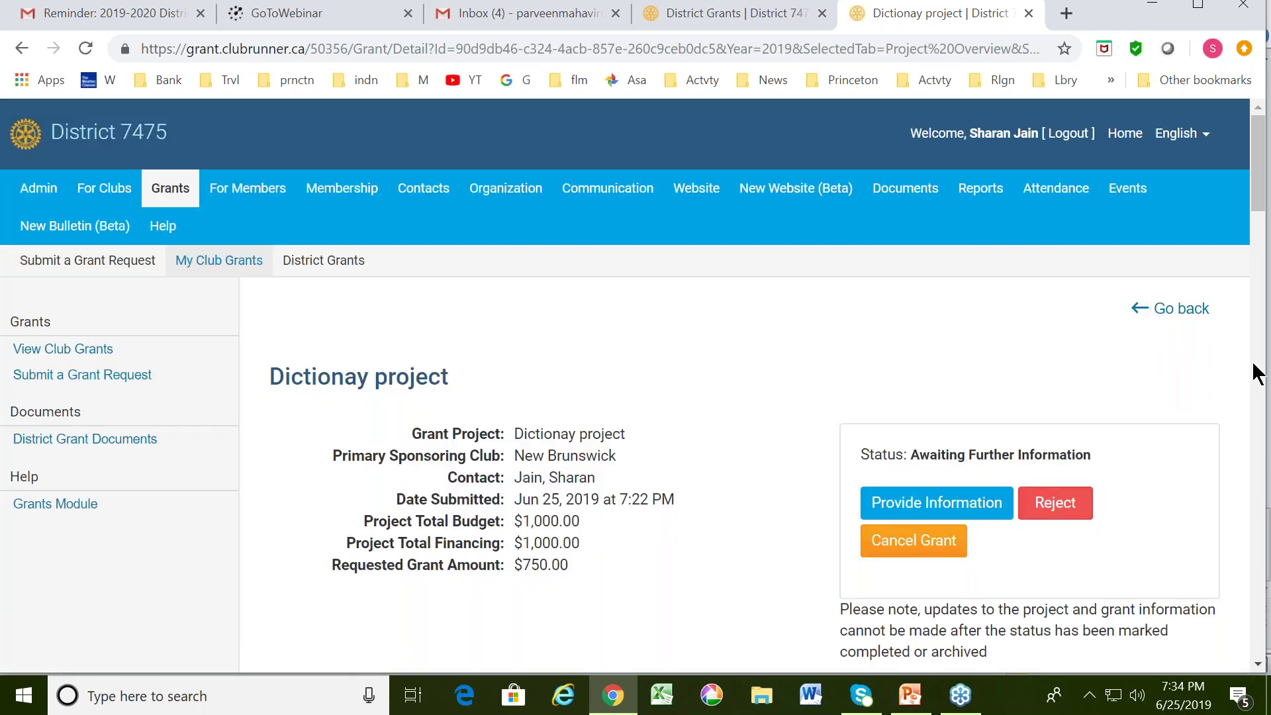
# - Provide the requested grant information with the comment "Submitting final application and budget" and send it
pyautogui.scroll(-8, 1260, 384)
pyautogui.scroll(-10, 1260, 391)
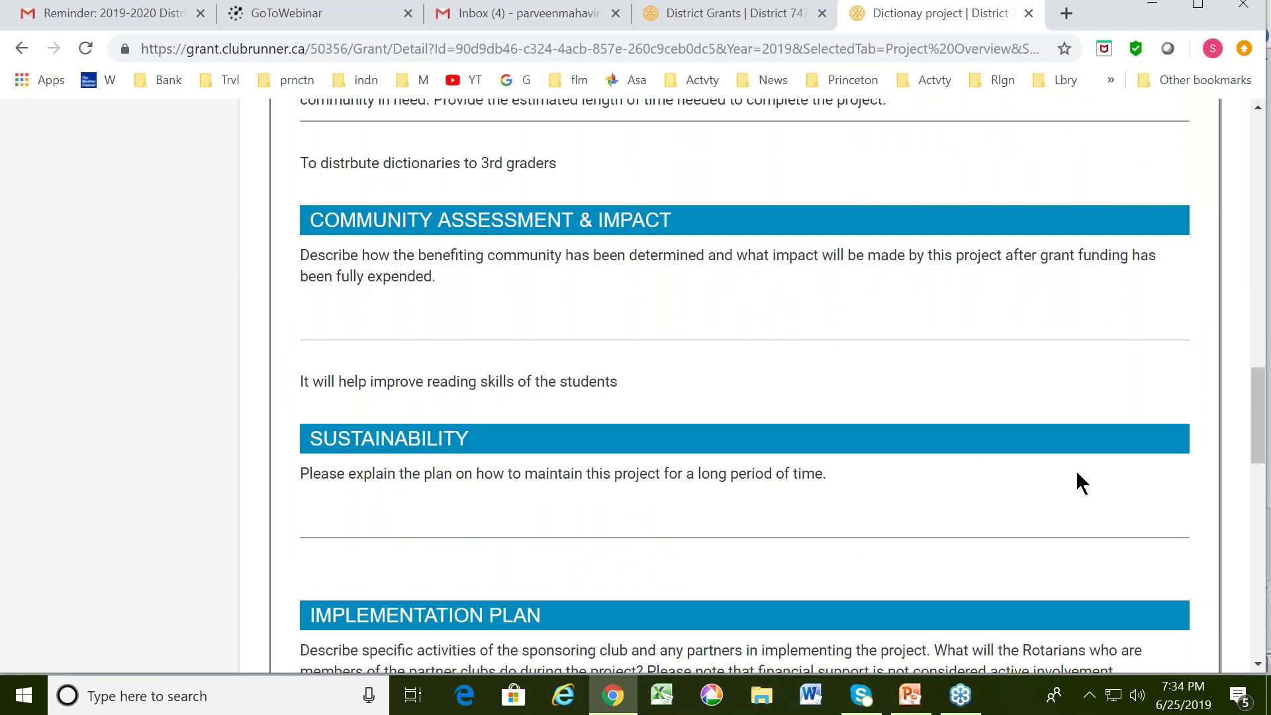
pyautogui.moveTo(1262, 431); pyautogui.dragTo(1258, 190)
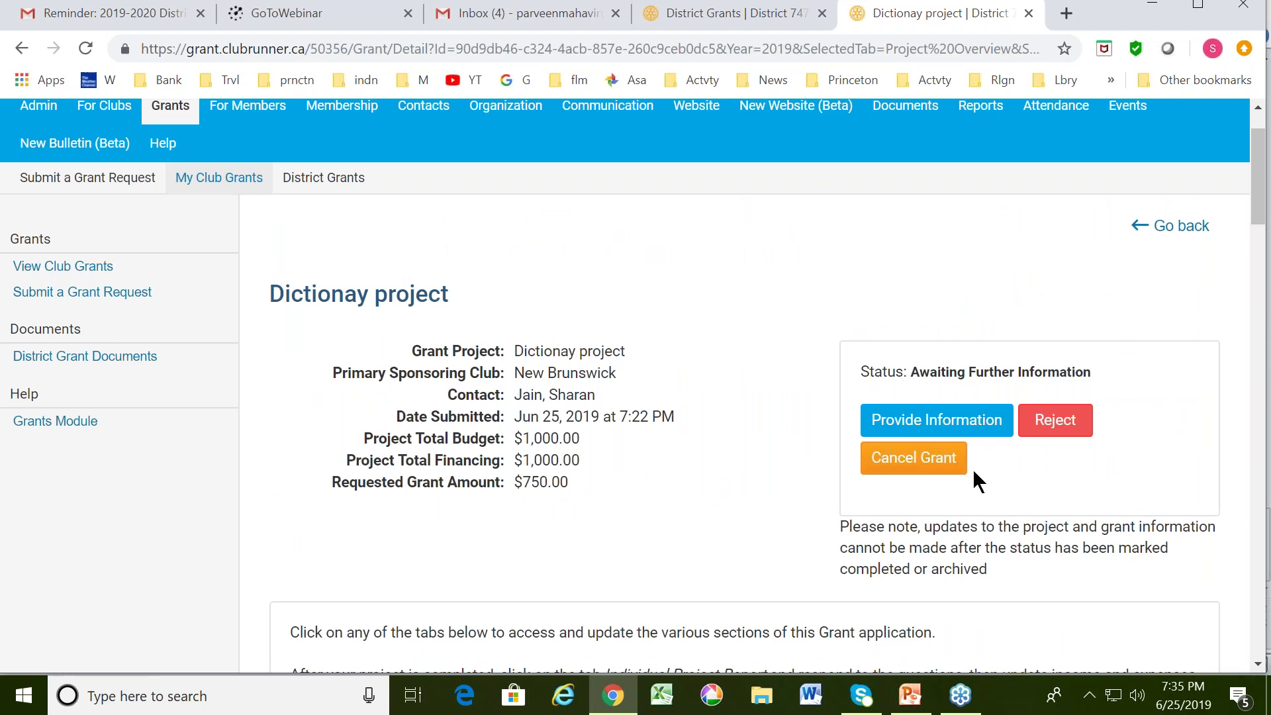
pyautogui.click(959, 430)
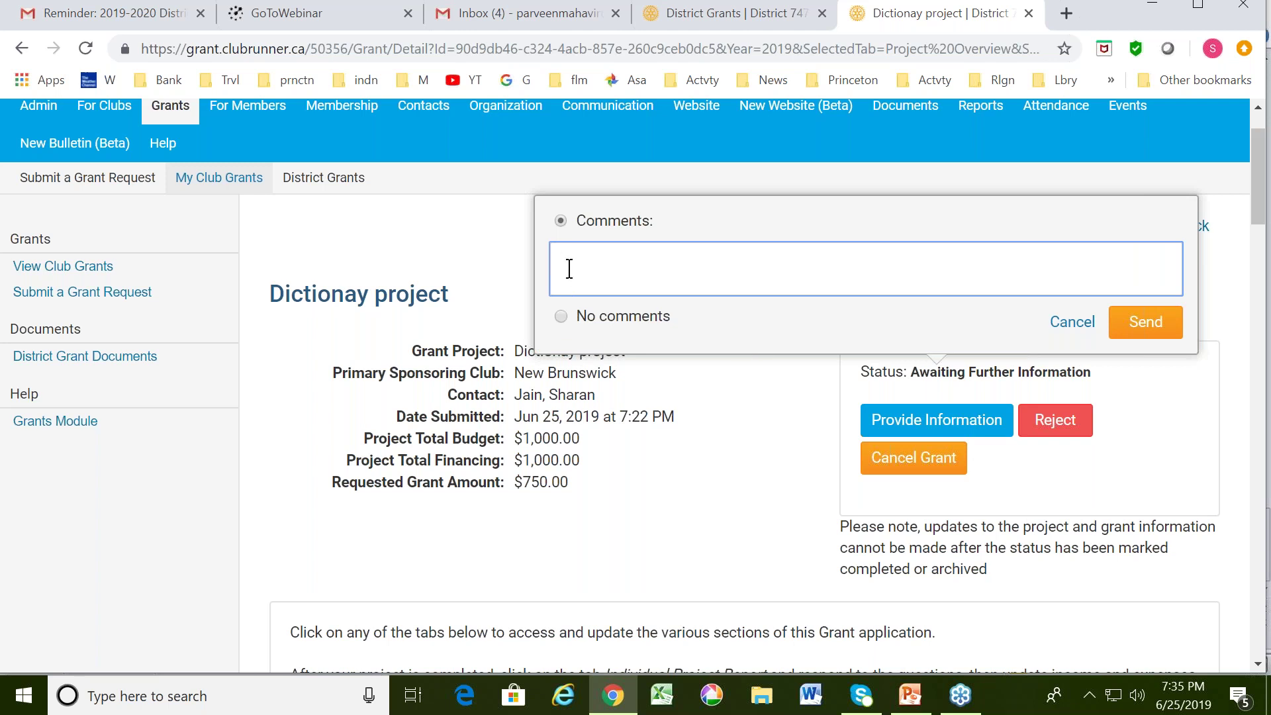
pyautogui.write('Subu')
pyautogui.press('BackSpace')
pyautogui.write('mitting final a')
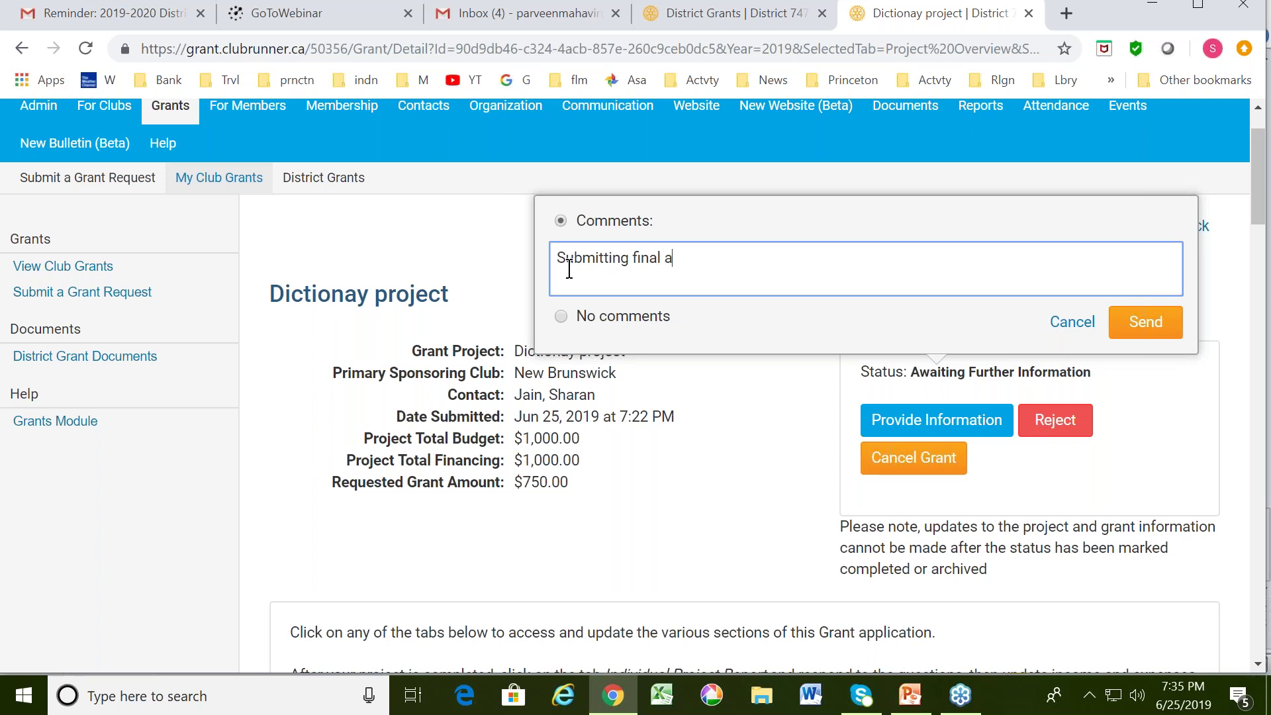
pyautogui.write('pplication and budget')
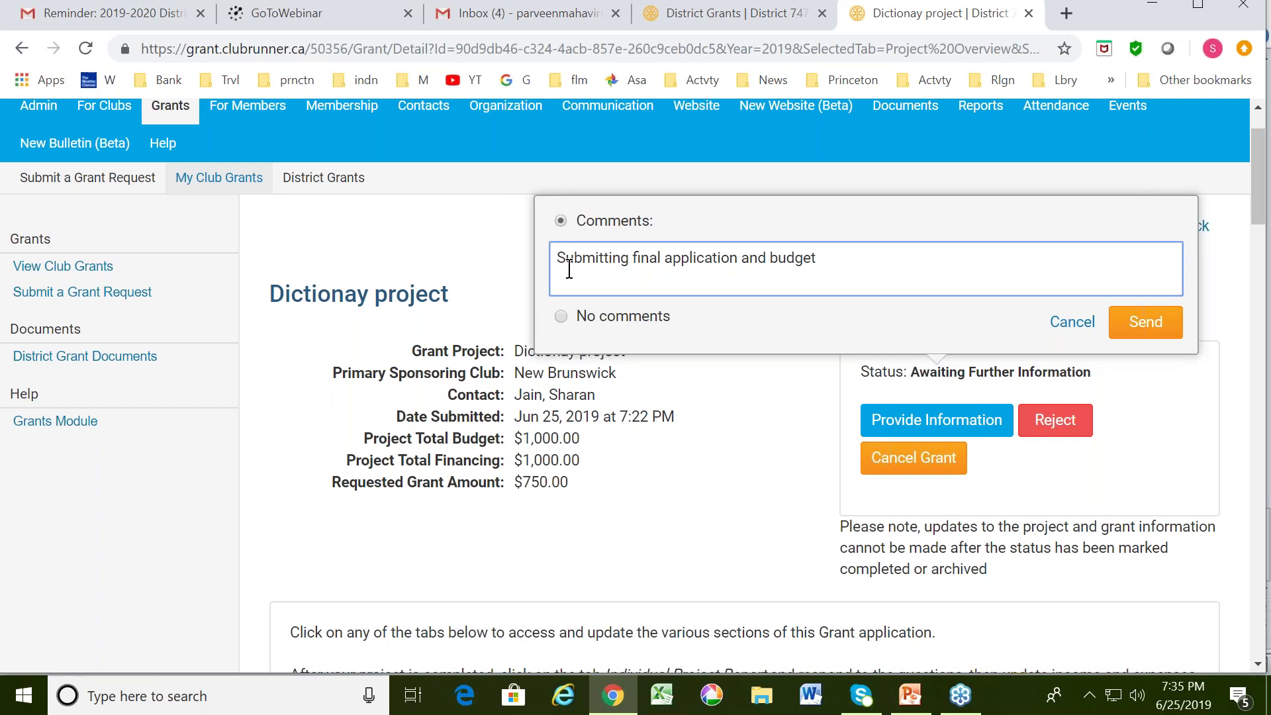
pyautogui.click(1147, 323)
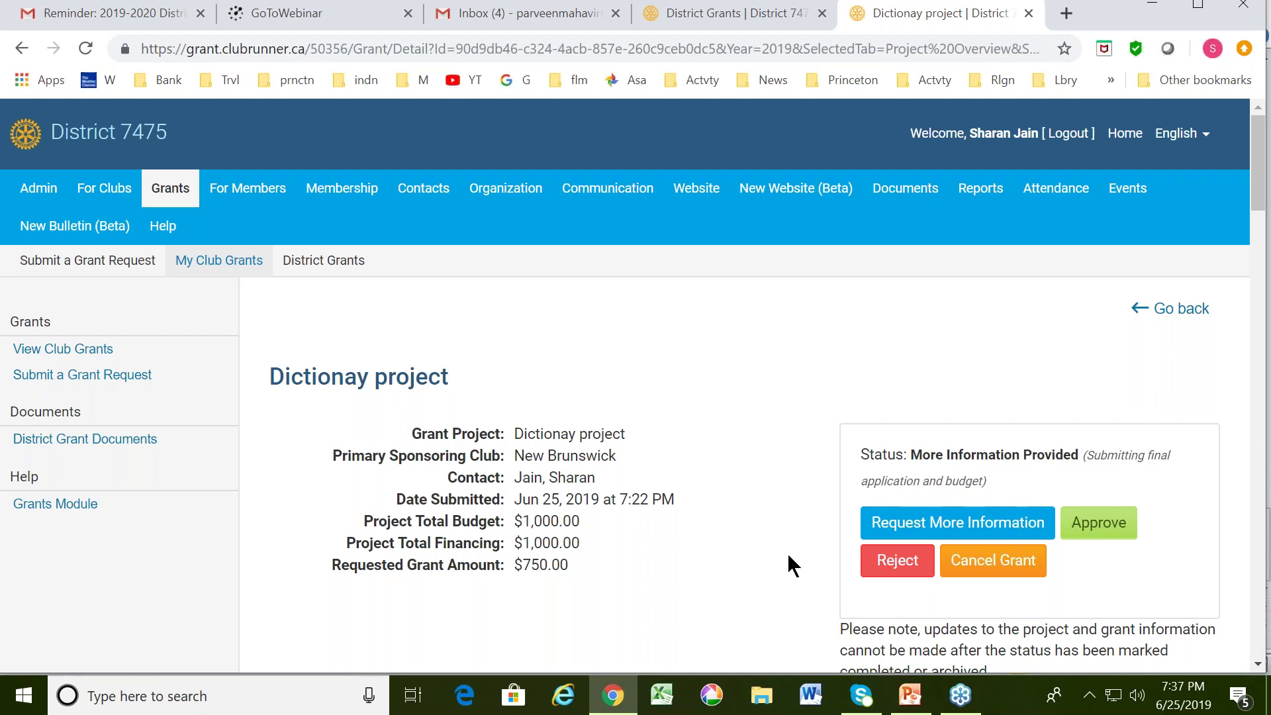
# - Open the grant's Individual Project Report
pyautogui.click(1257, 438)
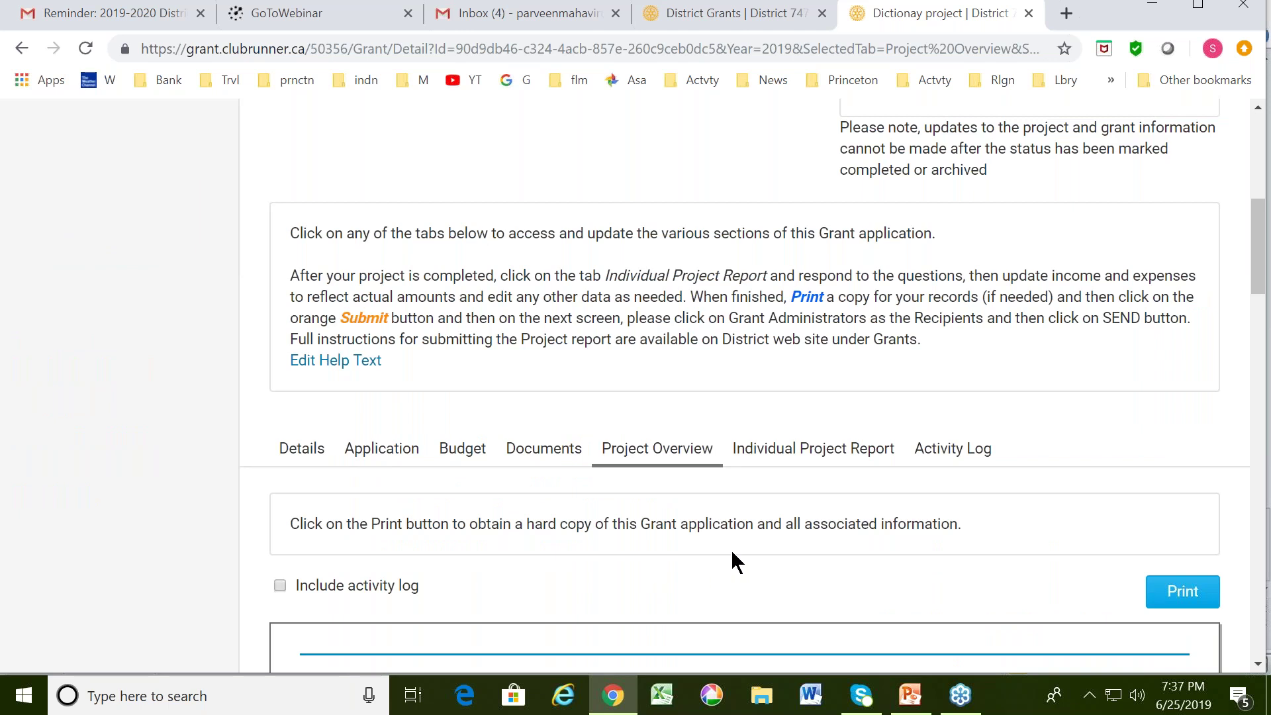
pyautogui.click(818, 465)
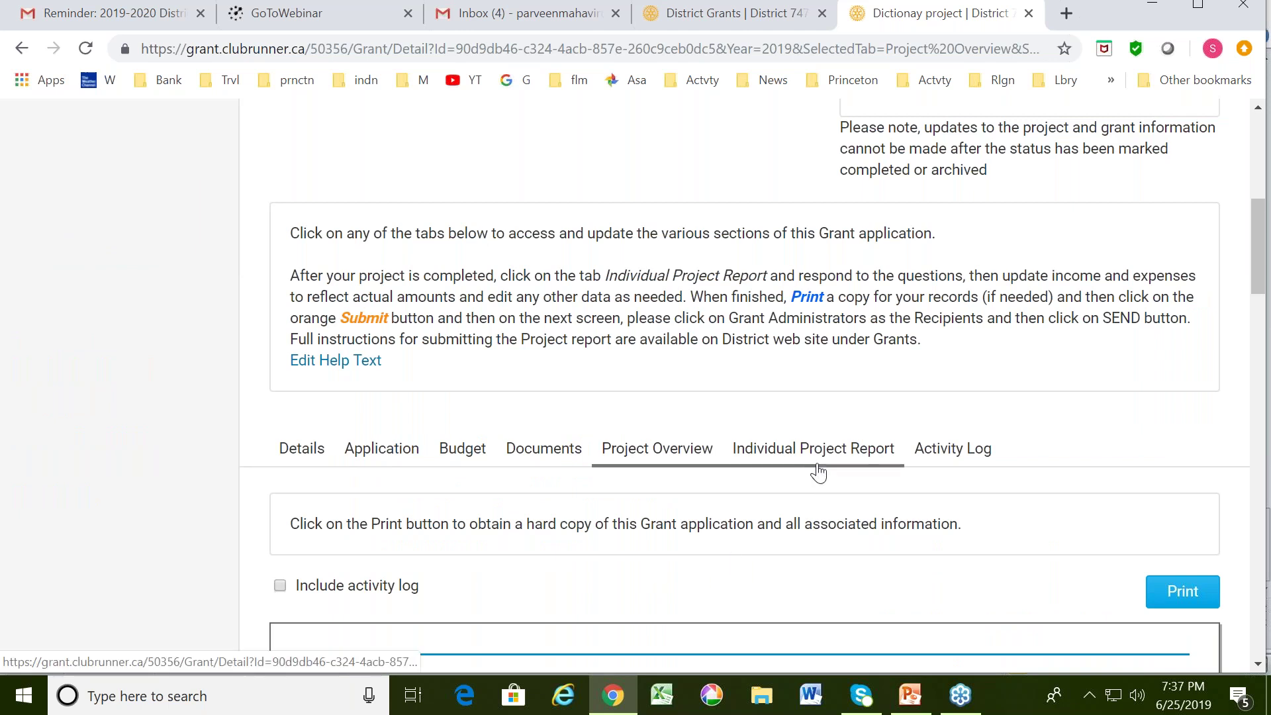